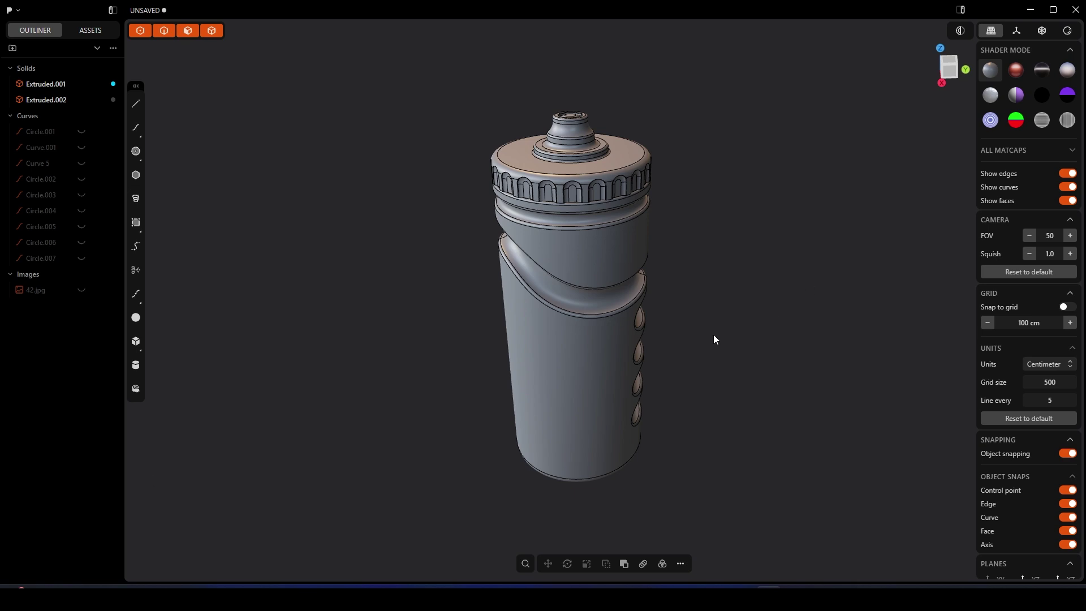
Step: Inspect the finished bottle model from different angles with the red matcap shading
middle_click_drag(714, 334, 681, 310)
scroll(625, 304, "up", 2)
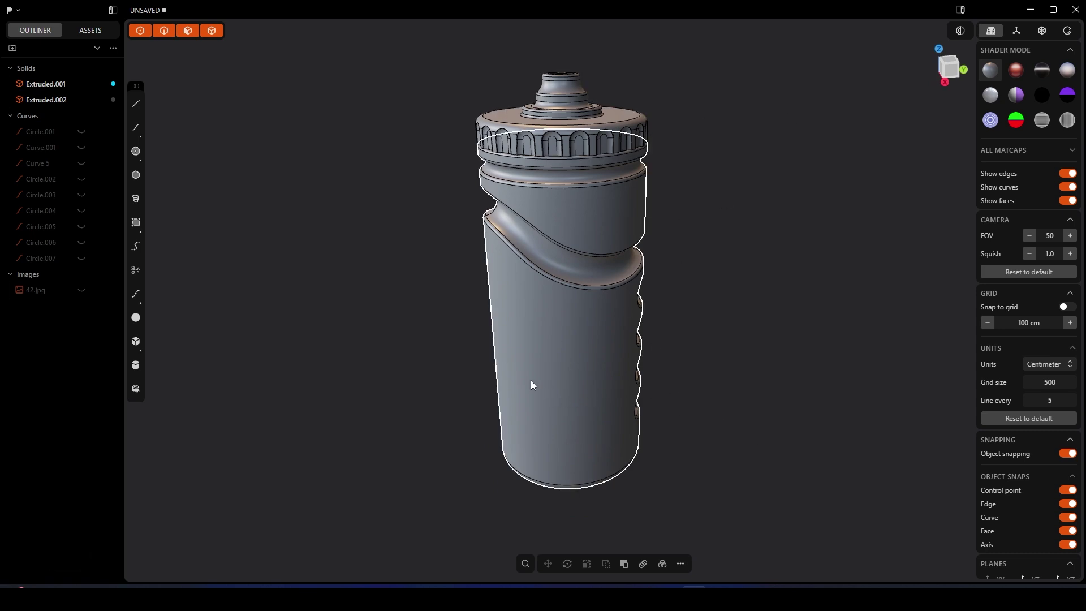
mouse_move(562, 371)
middle_mouse_down()
mouse_move(606, 375)
mouse_move(657, 359)
mouse_move(542, 359)
mouse_move(570, 361)
mouse_move(535, 371)
mouse_move(567, 372)
middle_mouse_up()
left_click(1017, 75)
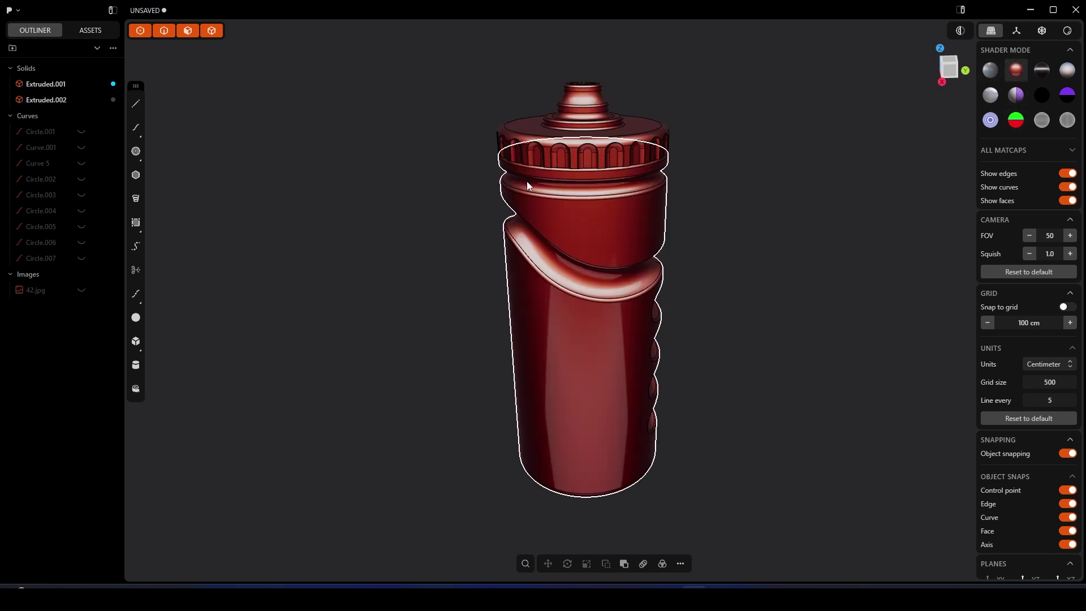
middle_click_drag(708, 327, 640, 335)
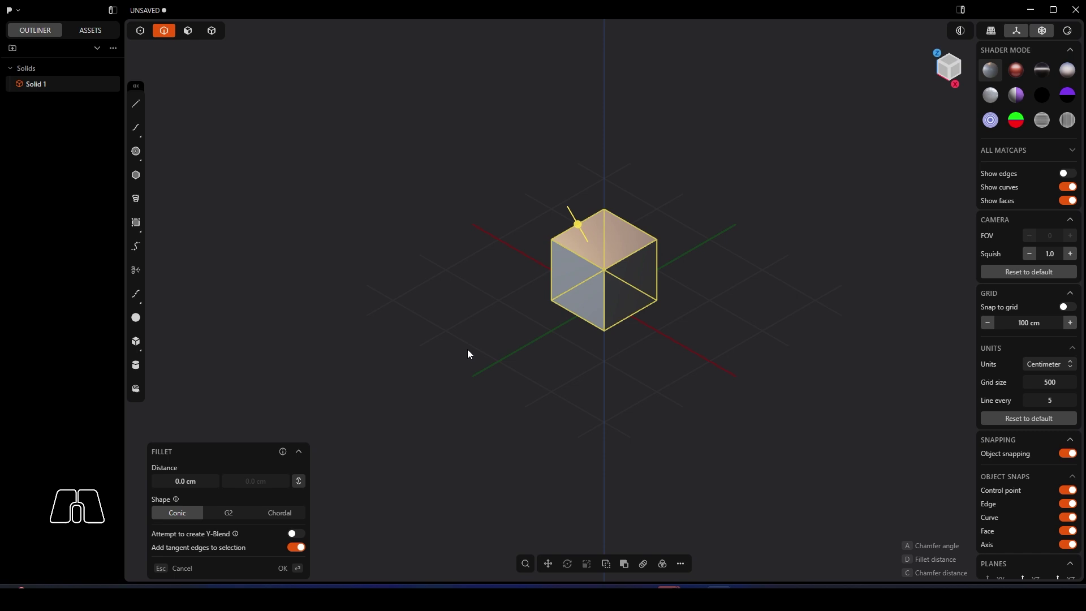
Step: Delete the default cube to leave the scene empty
key("Delete")
left_click(713, 237)
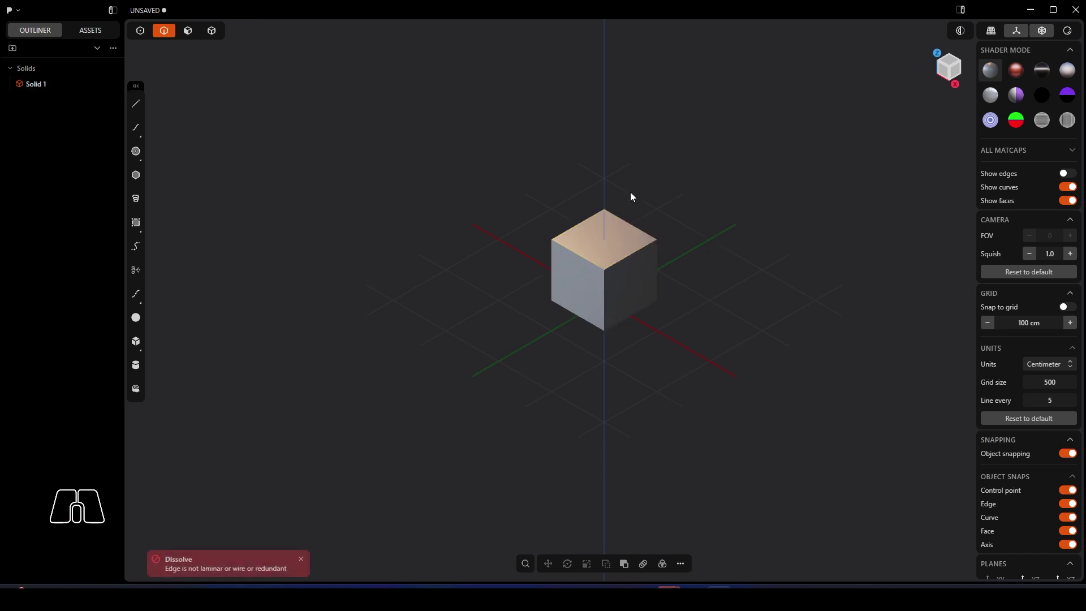
key("s")
left_click_drag(737, 153, 517, 416)
key("Delete")
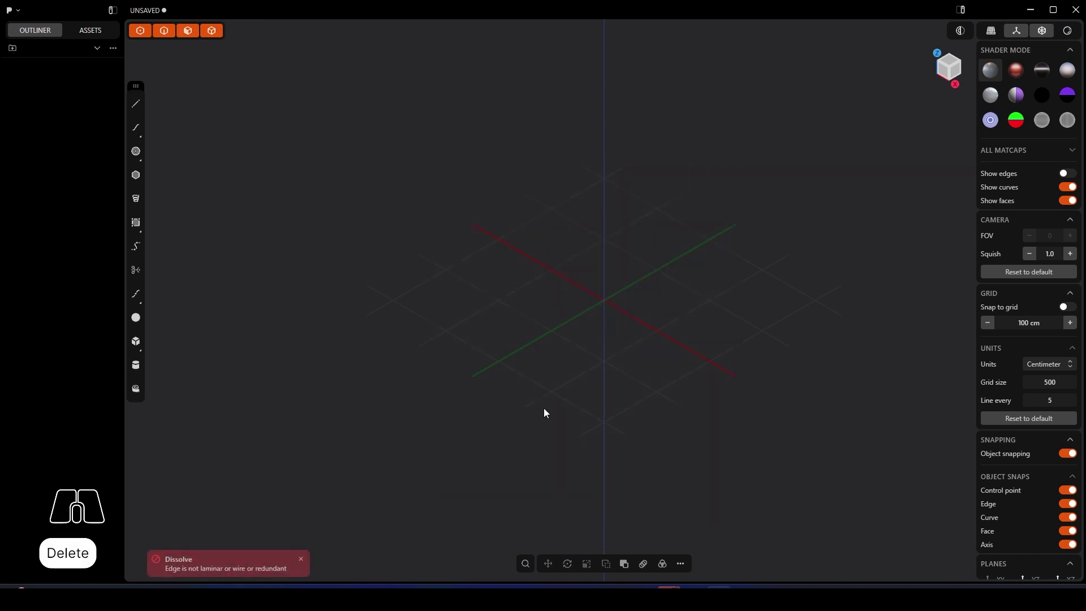
left_click(541, 412)
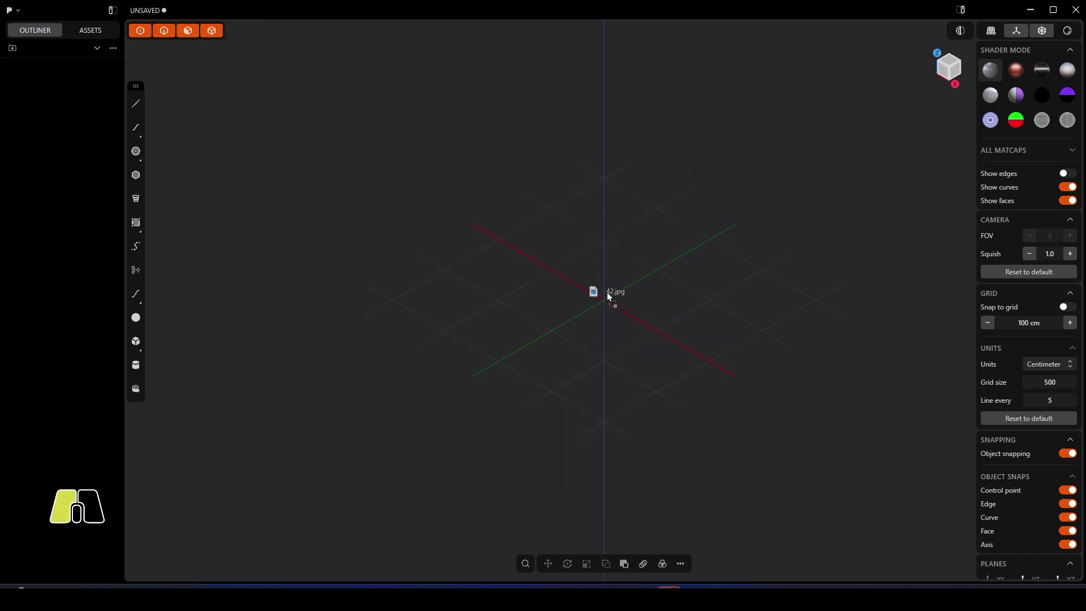
Step: Import the reference image 42.jpg into the right-side view
left_click_drag(607, 293, 609, 293)
key("ctrl+z")
middle_click_drag(622, 296, 608, 294, "alt")
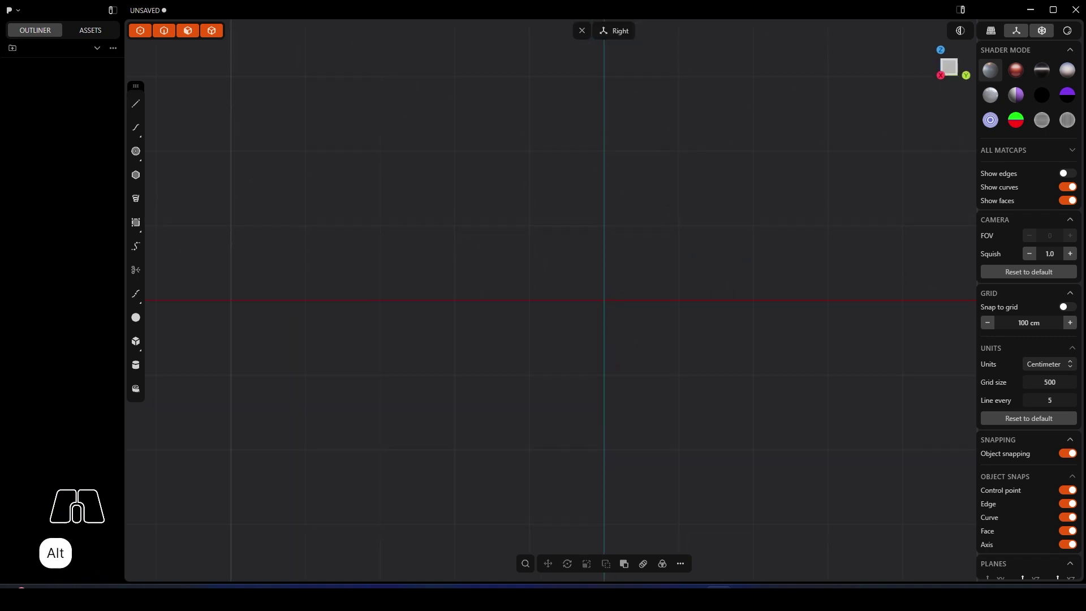
left_click_drag(2, 249, 337, 247)
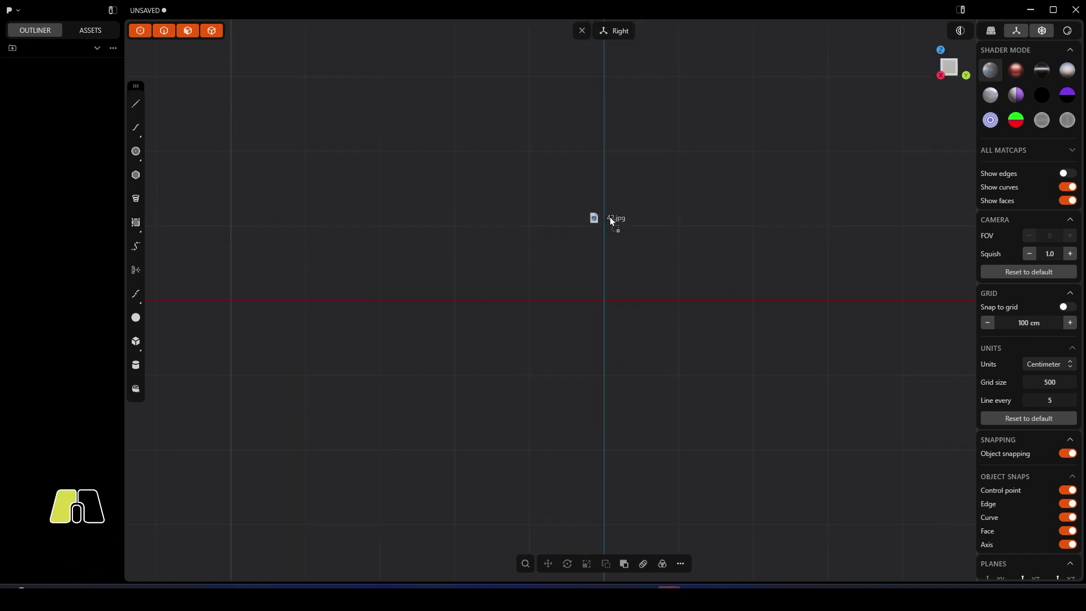
left_click_drag(615, 212, 615, 213)
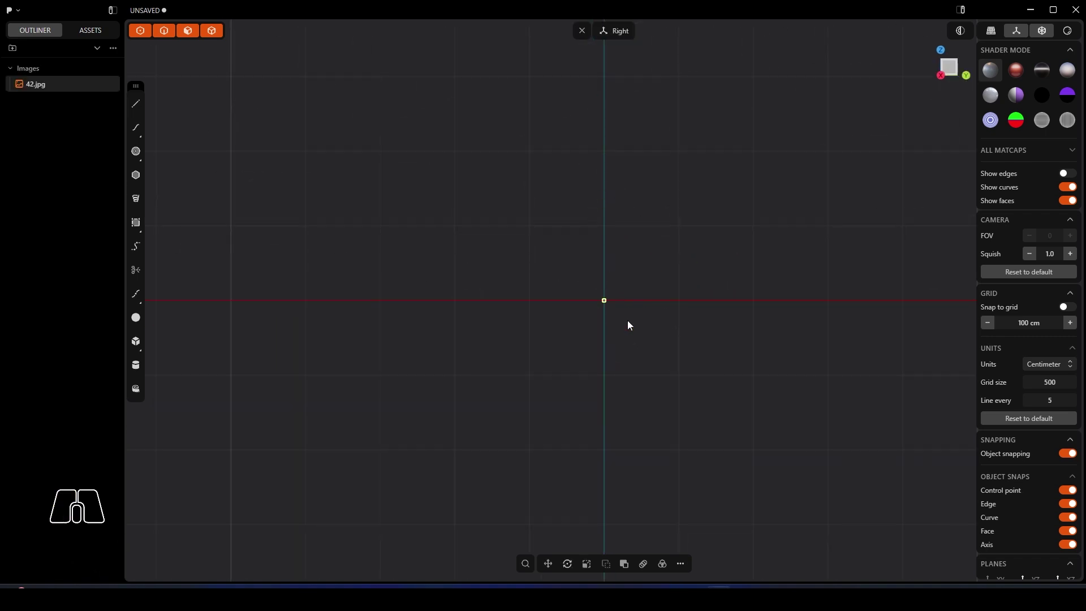
Step: Enlarge the imported bottle image and move it up until its lower edge rests on the horizontal axis
key("s")
left_click_drag(641, 269, 882, 25)
key("Return")
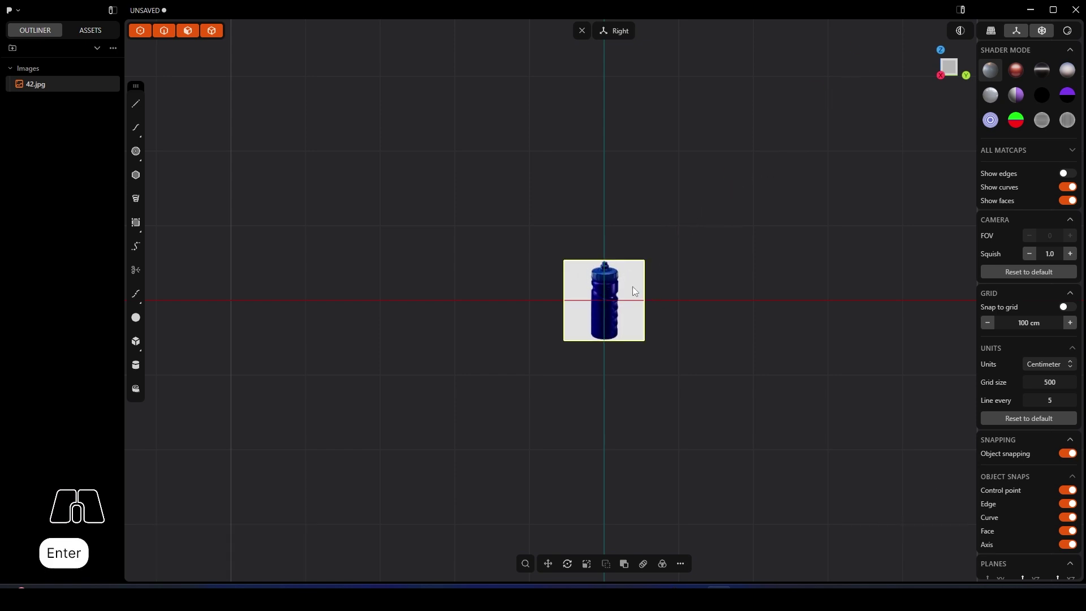
key("g")
left_click_drag(604, 266, 604, 225)
left_click(708, 238)
right_click(707, 238)
left_click(596, 260)
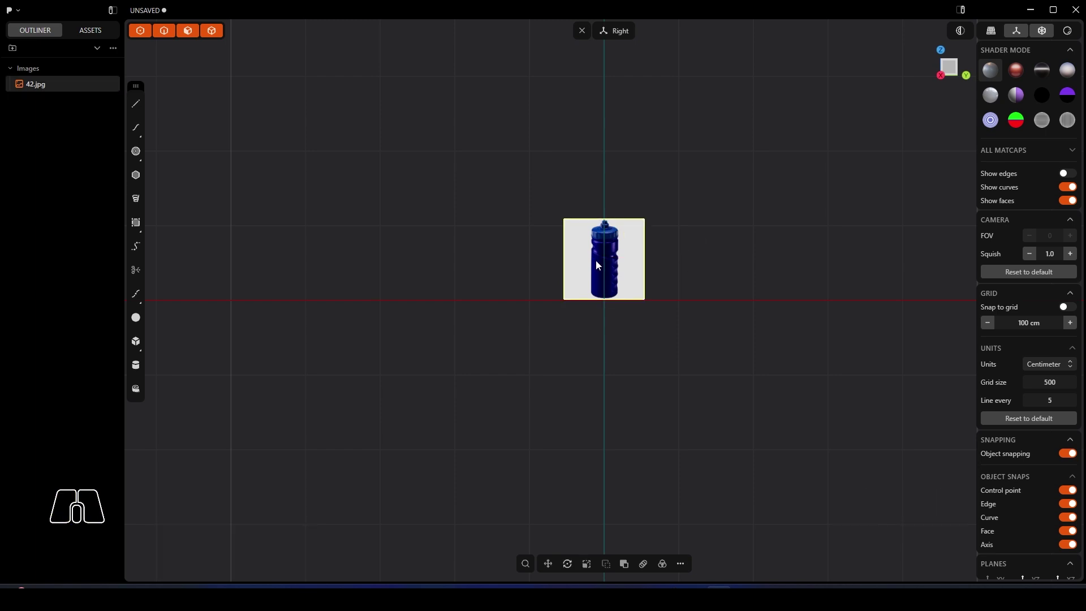
Step: Scale the bottle image to roughly twice its size and raise it back onto the horizontal axis
key("s")
left_click_drag(631, 233, 664, 199)
left_click(792, 223)
left_click(626, 266)
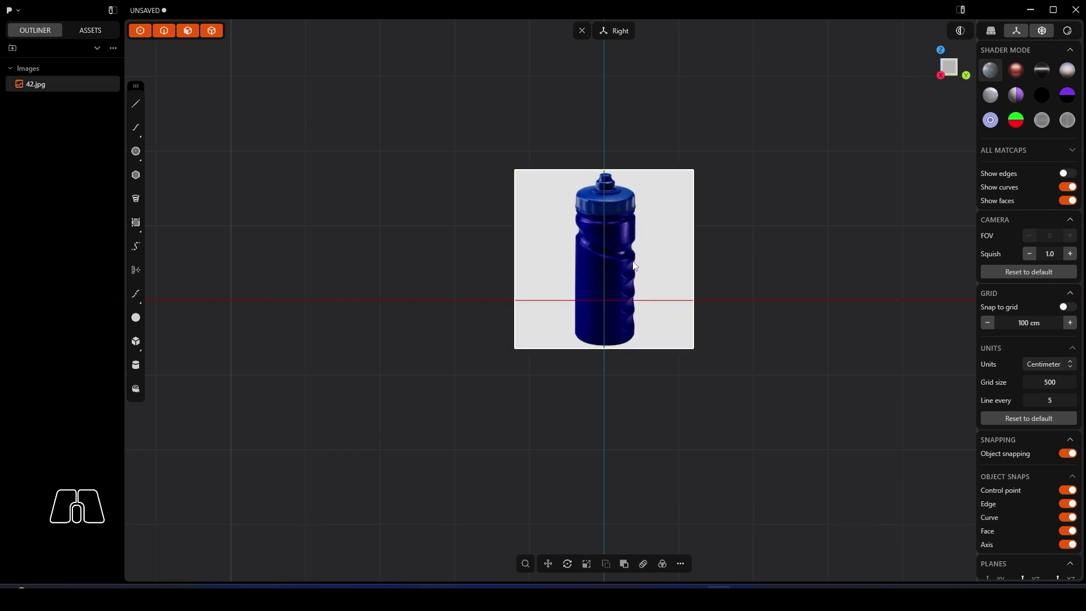
key("g")
left_click_drag(604, 225, 607, 178)
left_click(792, 219)
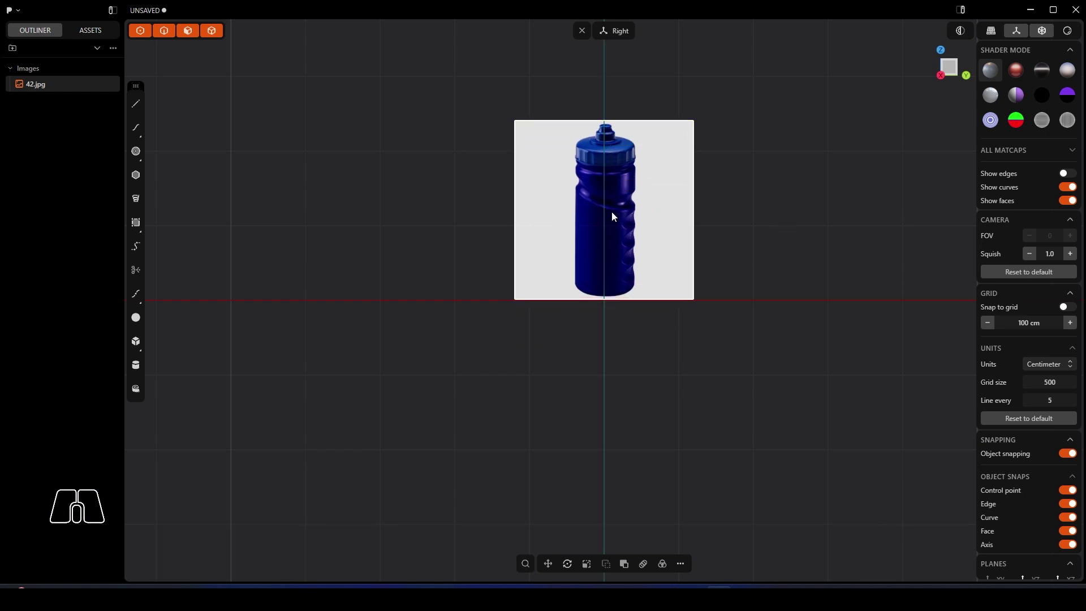
Step: Draw a circle centred on the origin at the bottle's base, roughly as wide as the bottle
scroll(612, 215, "up", 5)
scroll(715, 221, "down", 3)
right_click_drag(757, 198, 691, 276)
right_click_drag(568, 322, 596, 275)
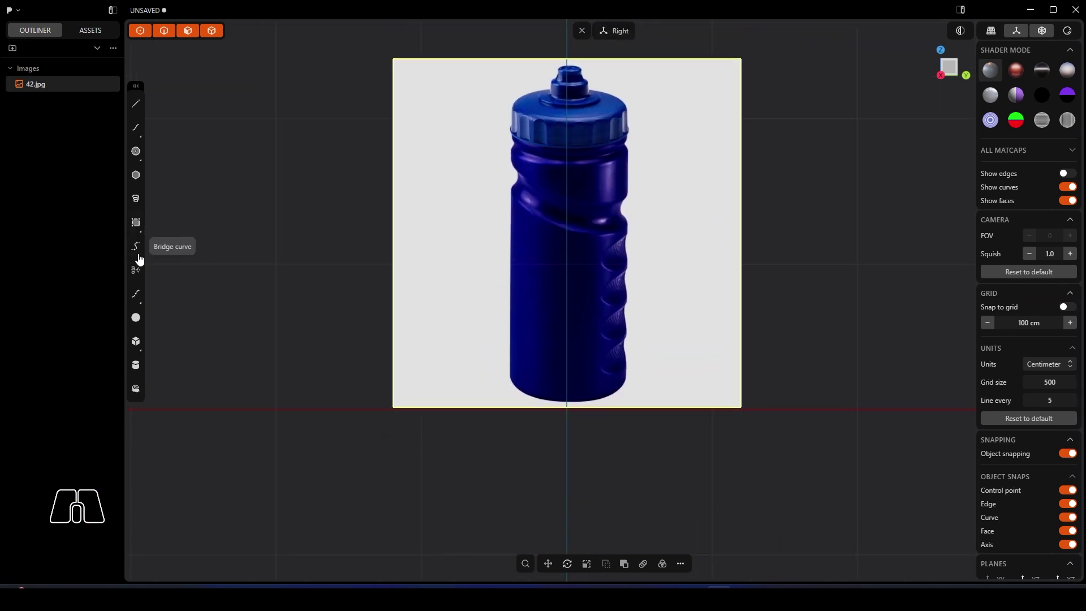
left_click(136, 151)
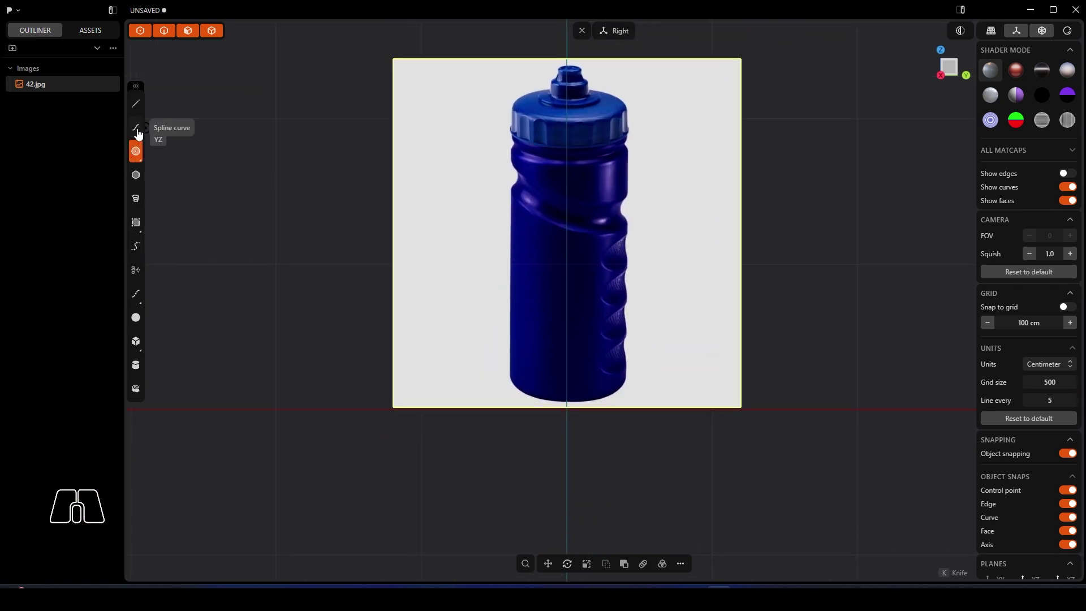
middle_click_drag(400, 307, 570, 391)
left_click(568, 392)
left_click(606, 420)
Step: Extrude the base circle upward to the lower edge of the bottle's cap in the reference image
middle_click_drag(648, 429, 643, 403, "alt")
middle_click_drag(560, 341, 565, 367)
left_click(568, 395)
key("e")
middle_click_drag(618, 393, 605, 379, "alt")
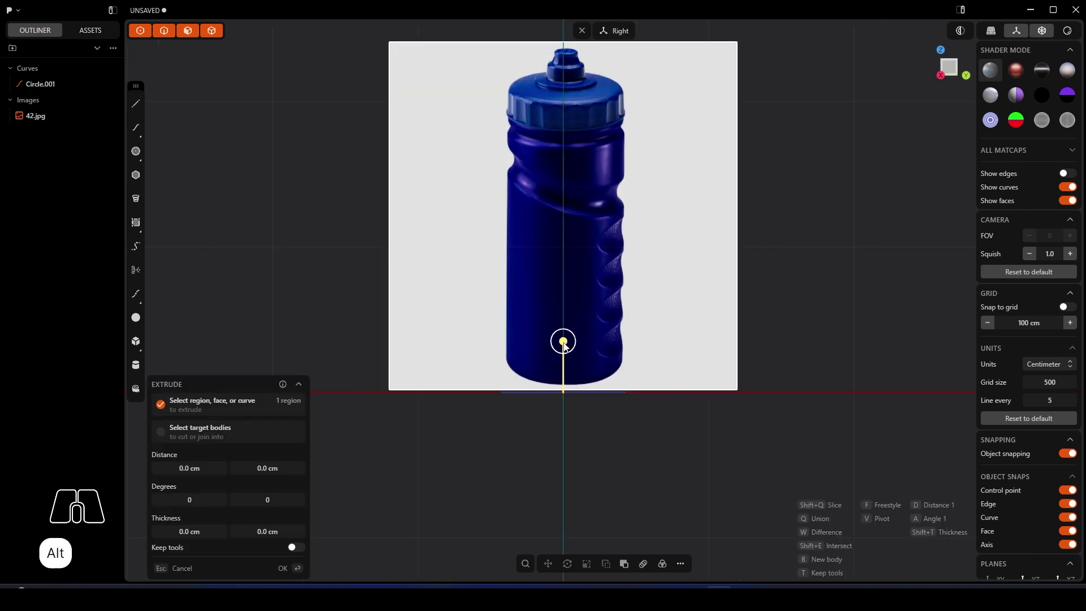
left_click_drag(563, 342, 564, 85)
key("Return")
Step: Give the extruded cylinder a material with opacity 0.5 so the reference image shows through
right_click_drag(667, 128, 667, 162)
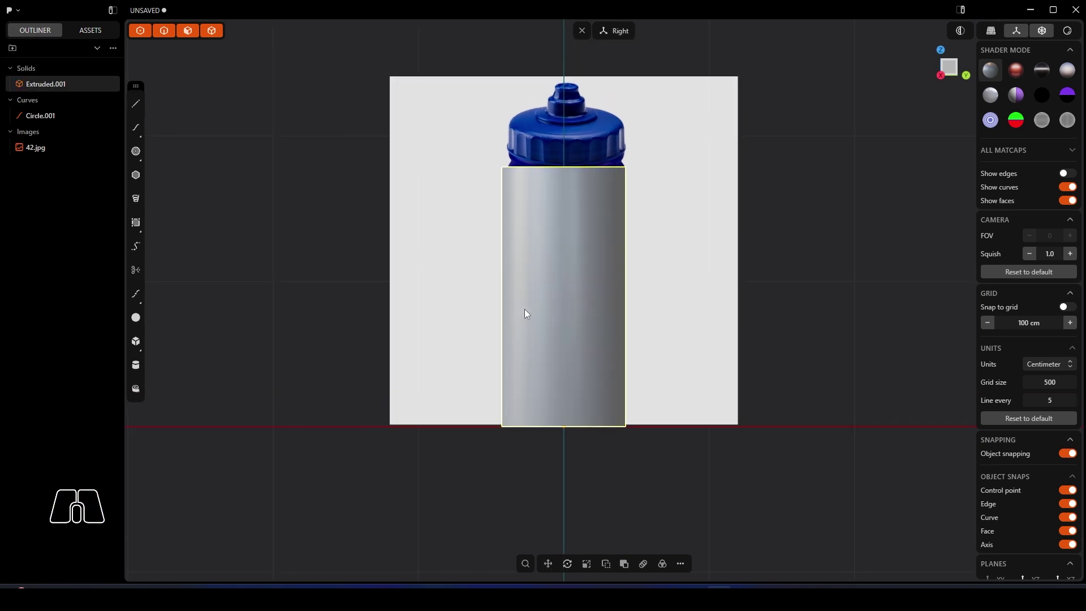
left_click(568, 243)
left_click(576, 301)
left_click(576, 301)
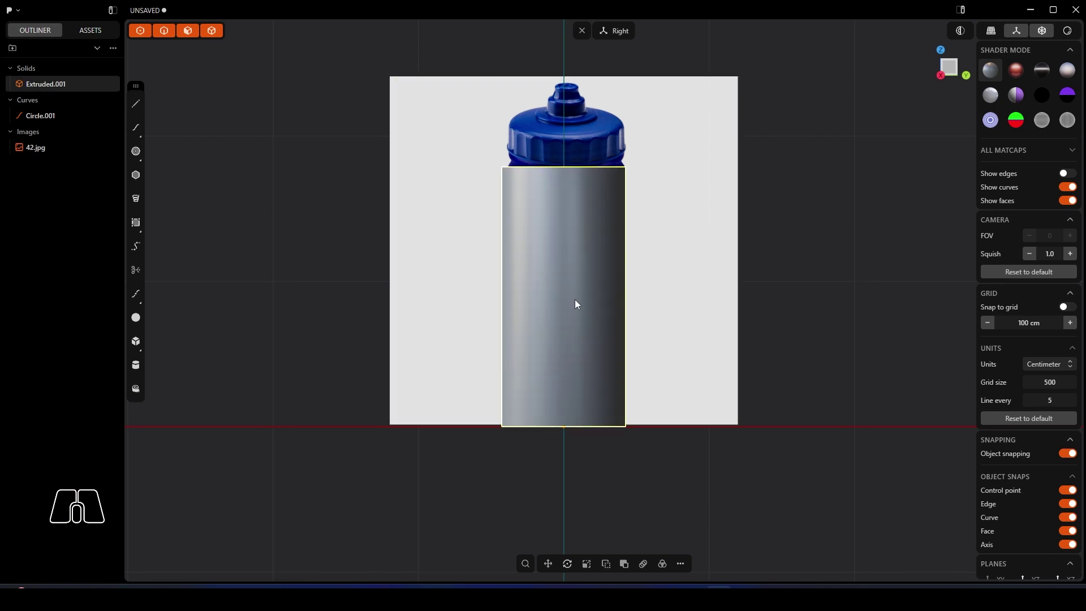
key("m")
left_click(233, 545)
type("0.5")
key("Return")
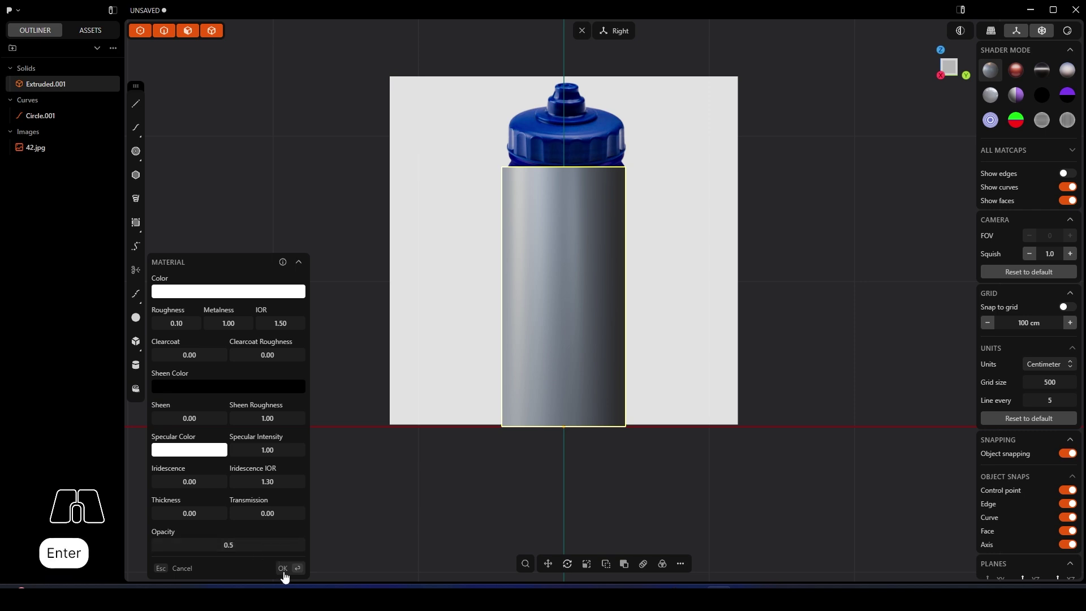
left_click(282, 569)
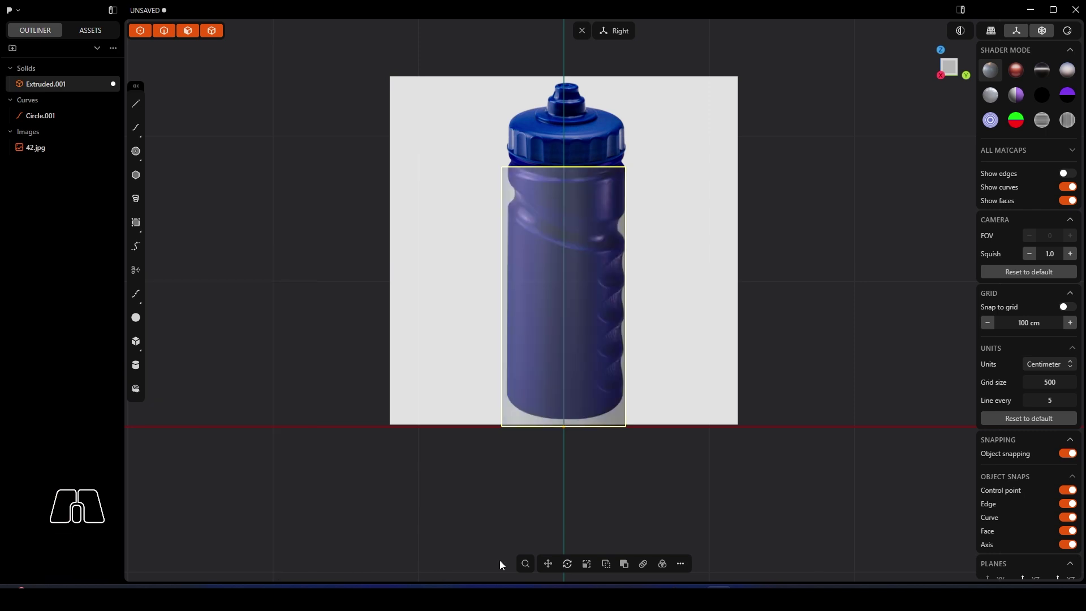
Step: Draw a spline along the bottle's slanted groove, extending past both sides of the cylinder
left_click(136, 129)
scroll(480, 191, "up", 4)
scroll(480, 191, "up", 5)
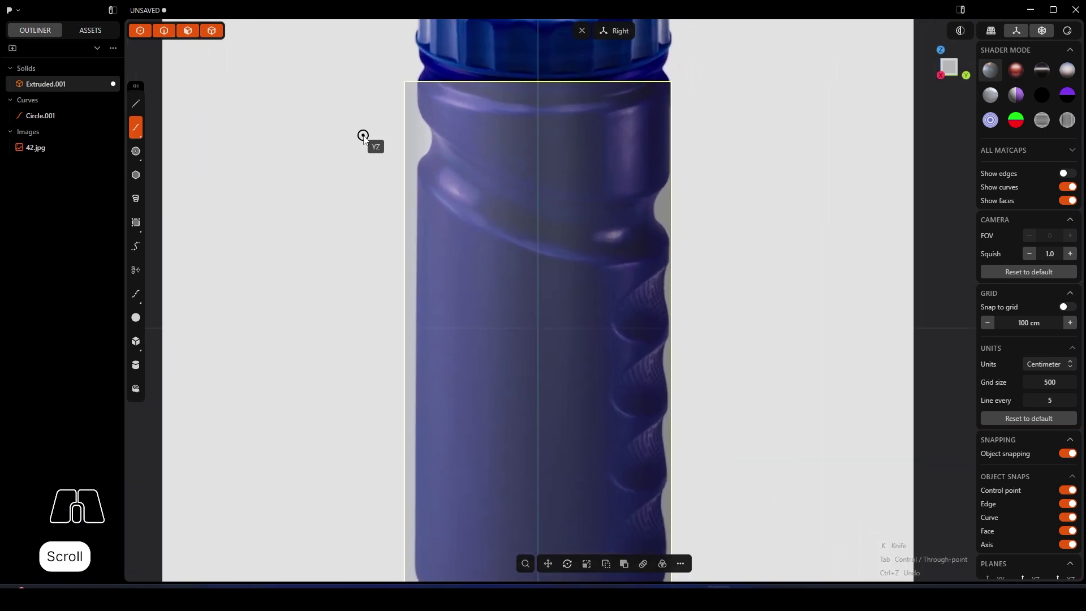
left_click(363, 135)
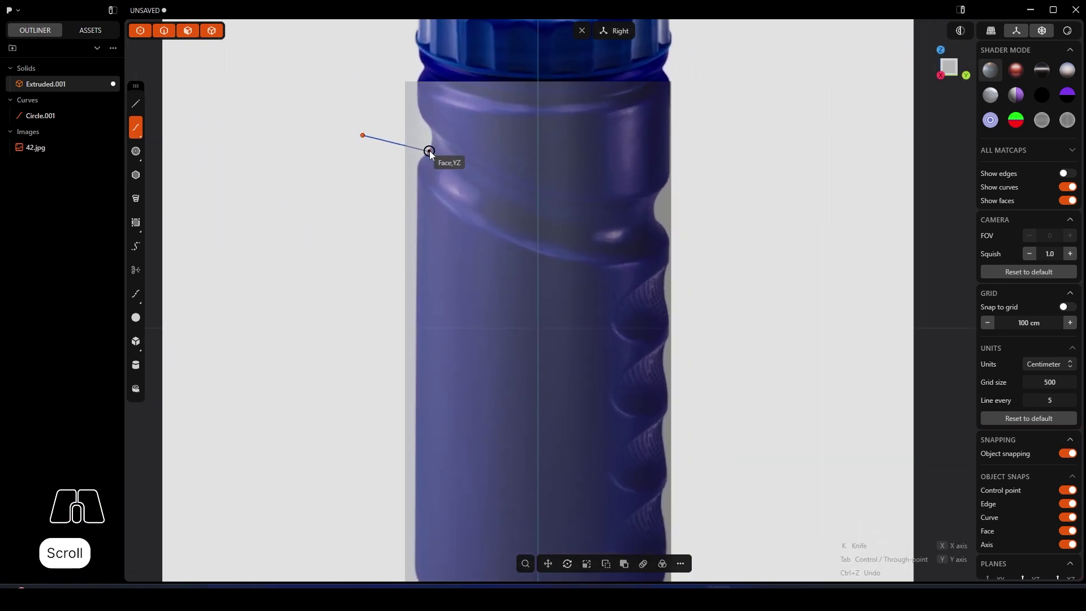
left_click(430, 150)
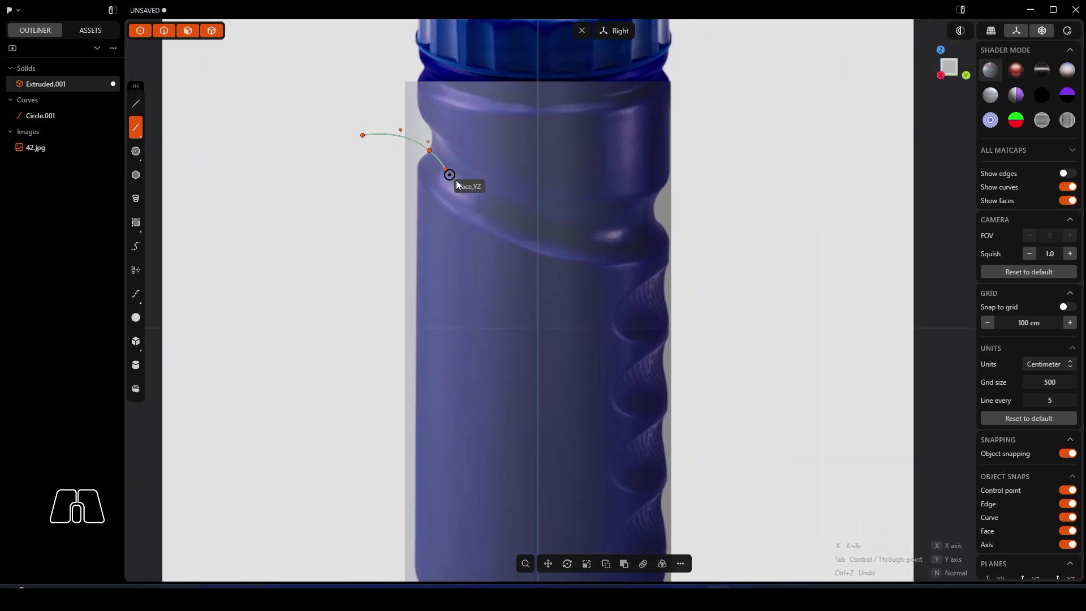
left_click(538, 218)
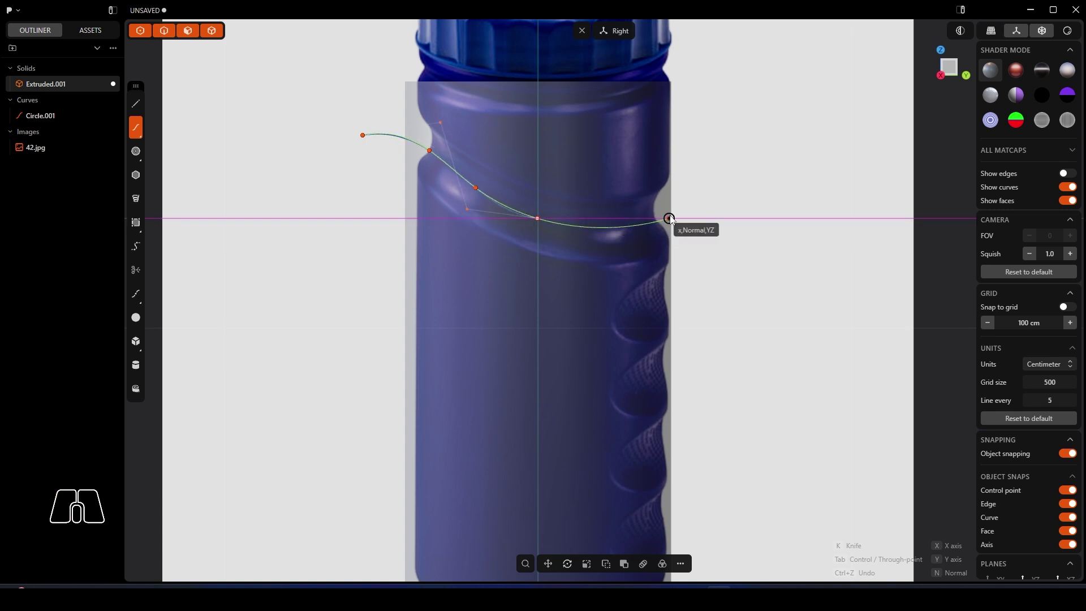
double_click(701, 208)
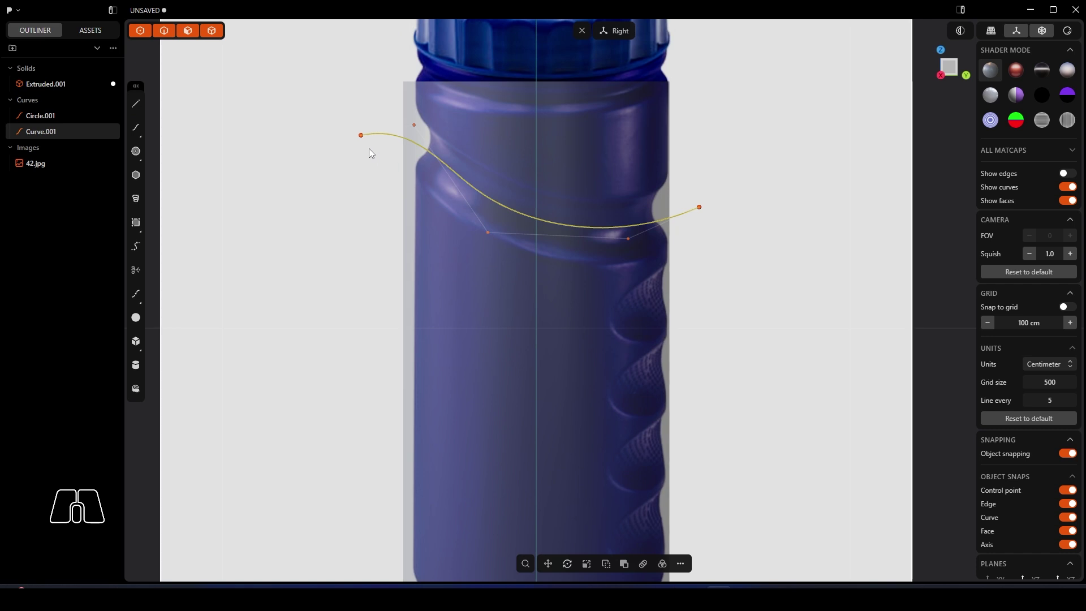
Step: Project the groove spline onto the cylinder and hide the original spline
left_click(463, 120)
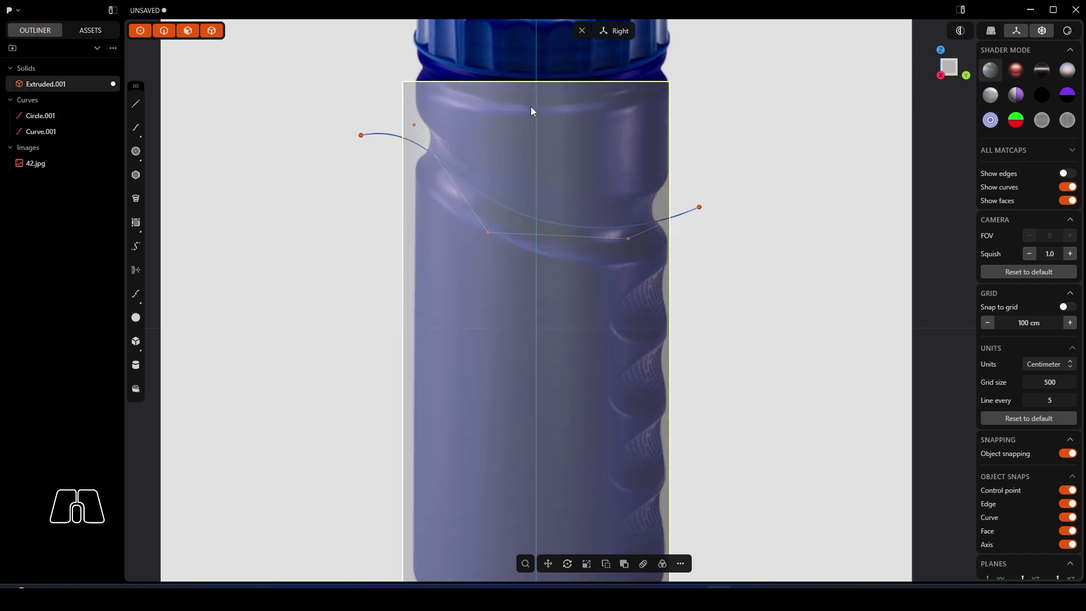
type("f")
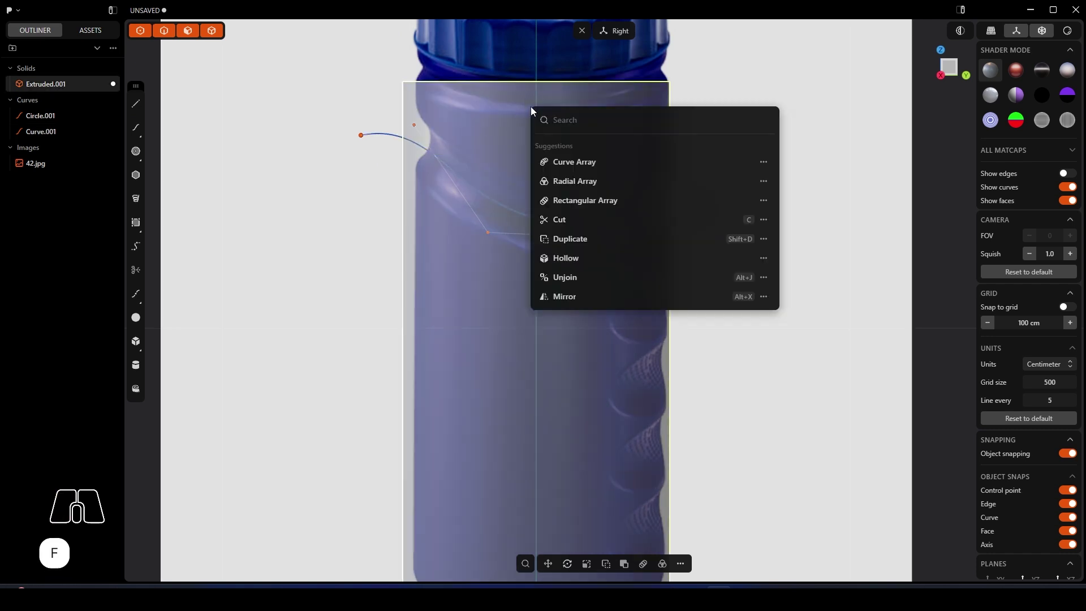
type("pro")
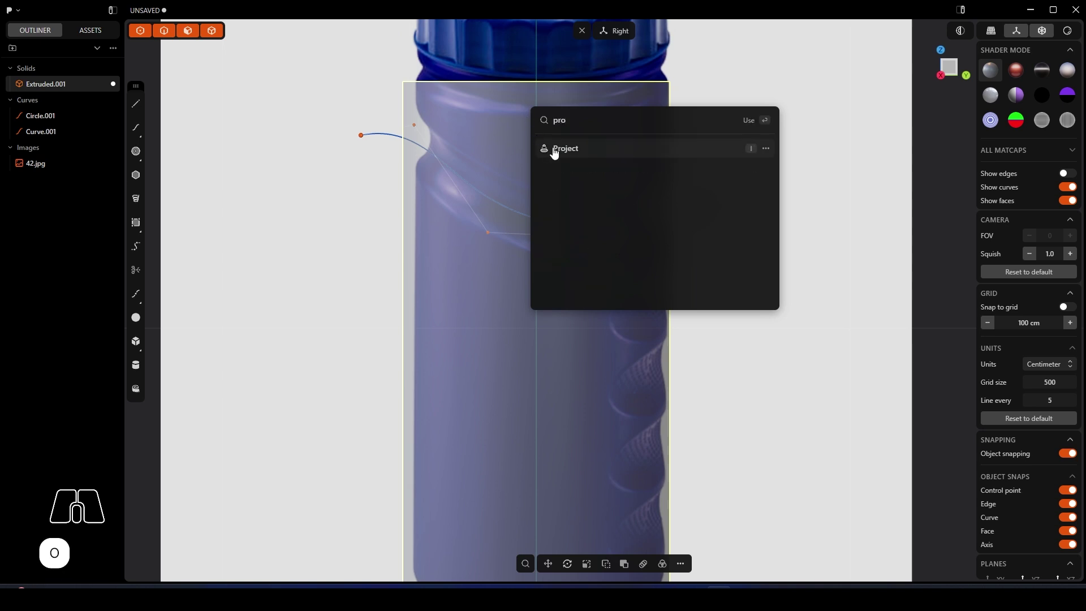
left_click(556, 151)
left_click(380, 136)
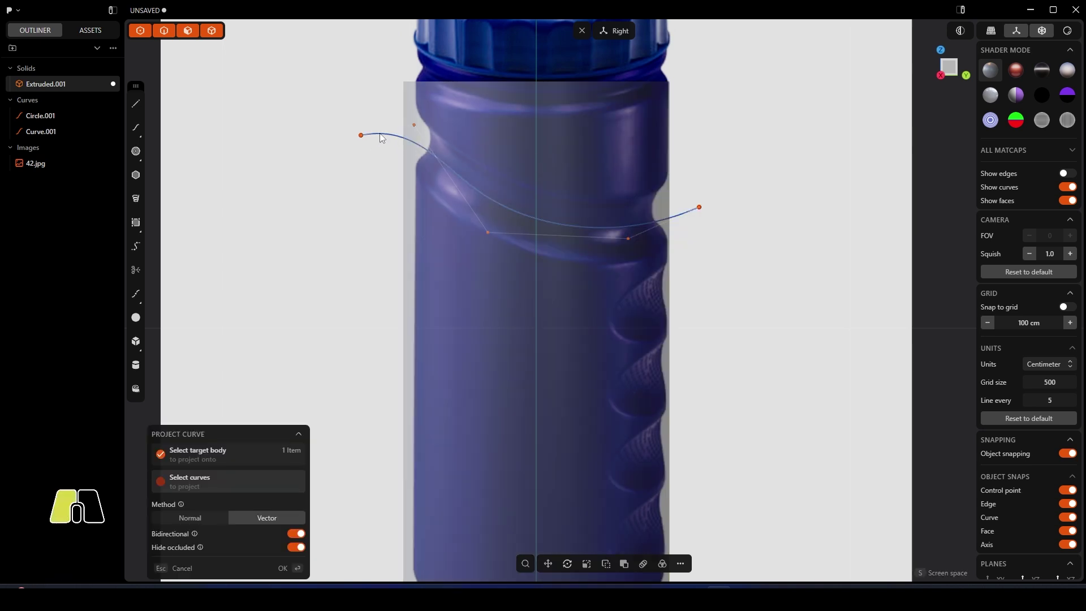
left_click(281, 576)
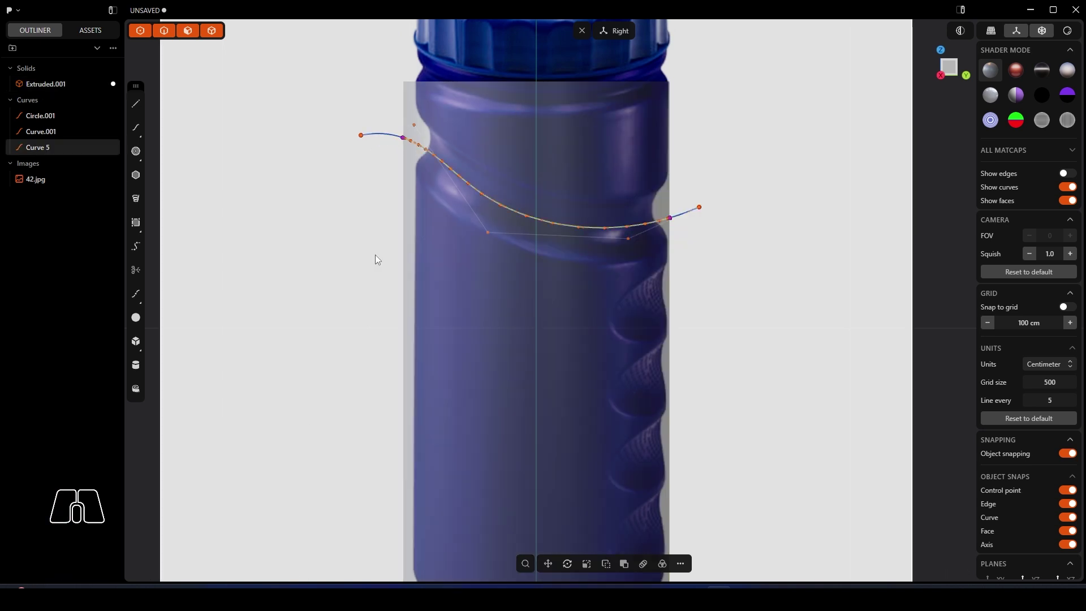
left_click(82, 132)
left_click(392, 167)
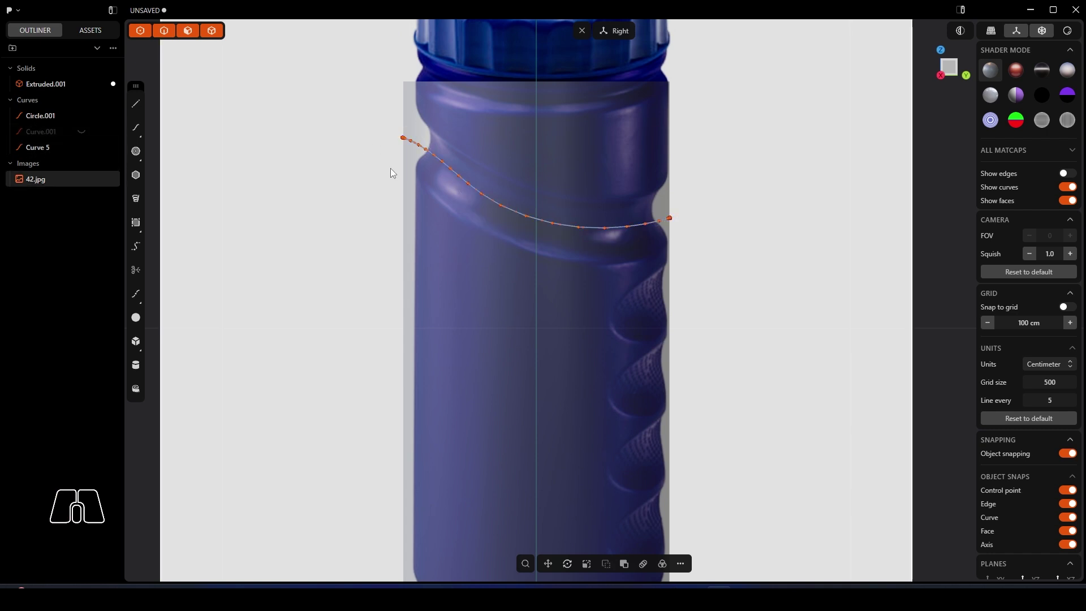
Step: Create a pipe along the projected curve with a section size of about 7.67 cm to match the groove's width
middle_click_drag(392, 167, 570, 162)
left_click(562, 231)
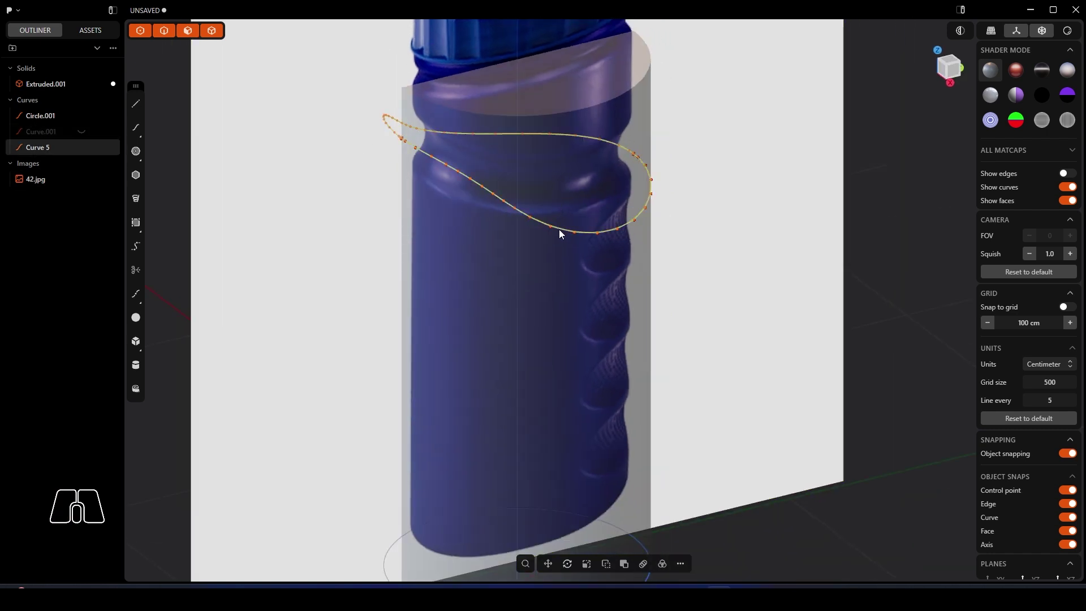
key("p")
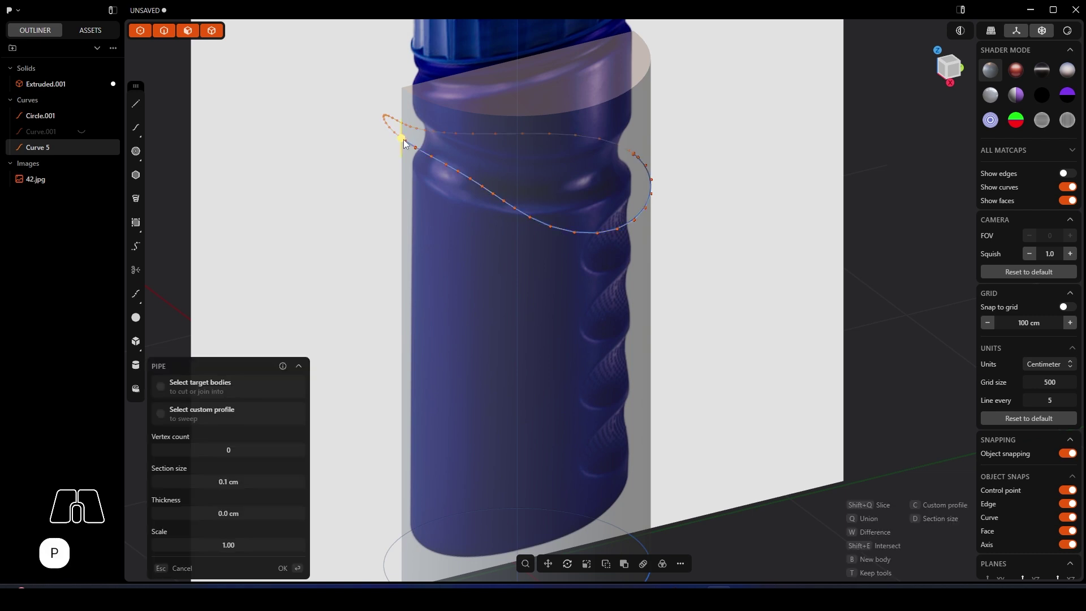
left_click_drag(401, 134, 403, 122)
mouse_move(473, 170)
middle_mouse_down("alt")
mouse_move(635, 212)
mouse_move(470, 165)
middle_mouse_up("alt")
left_click_drag(405, 116, 404, 114)
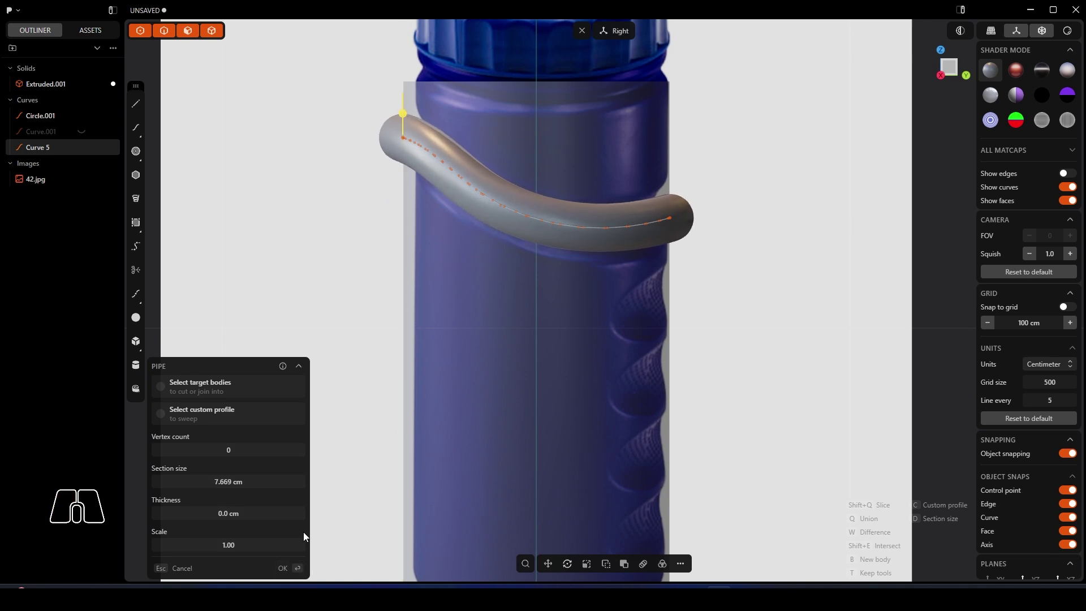
left_click(284, 568)
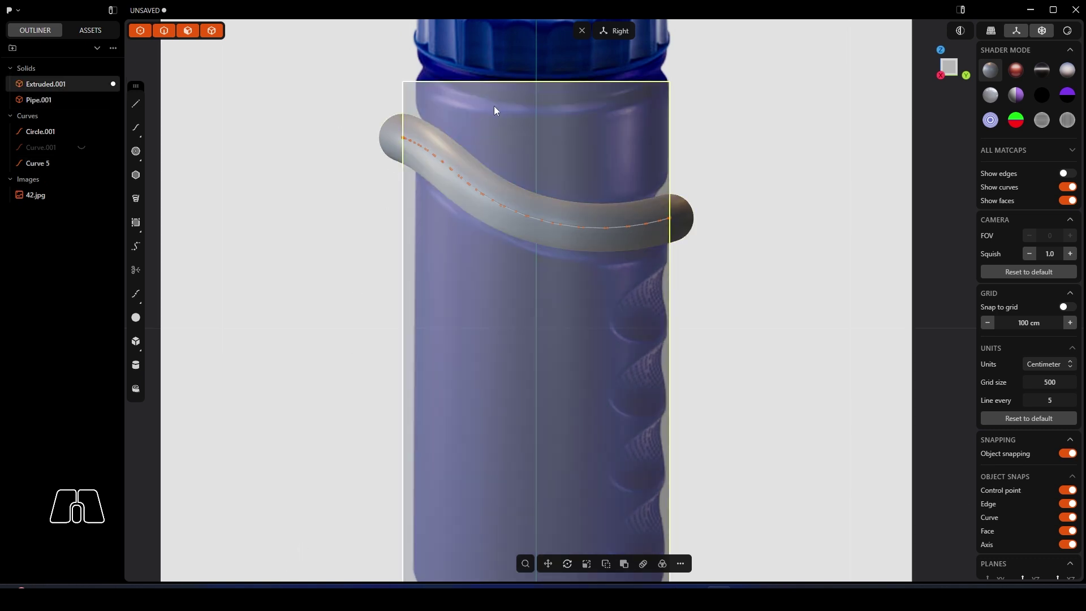
Step: Subtract the pipe from the extruded cylinder with a Boolean difference to cut the slanted groove
key("q")
left_click(387, 137)
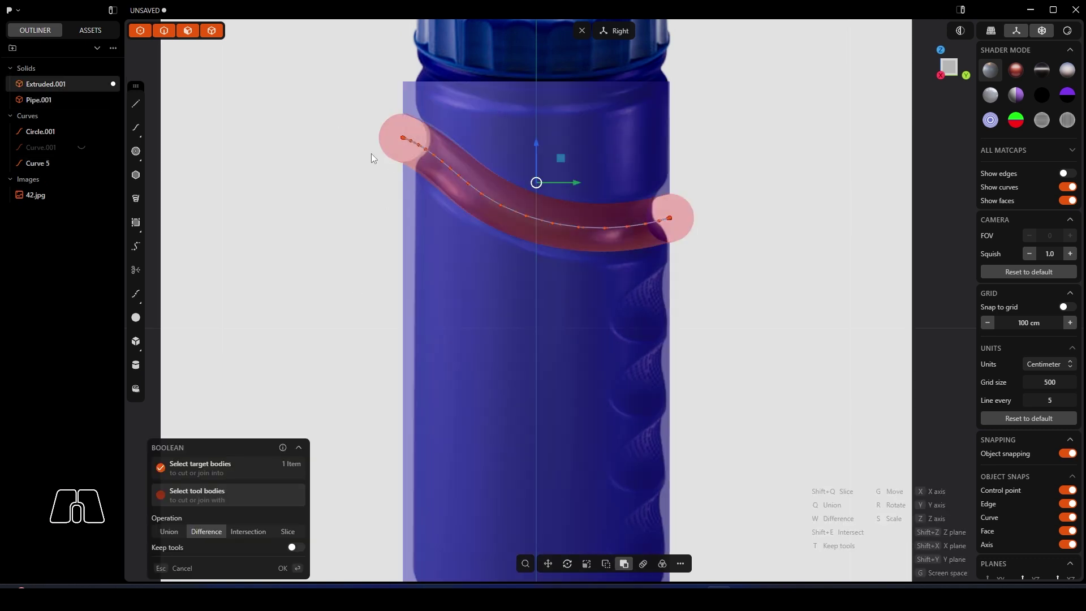
key("Delete")
left_click(573, 228)
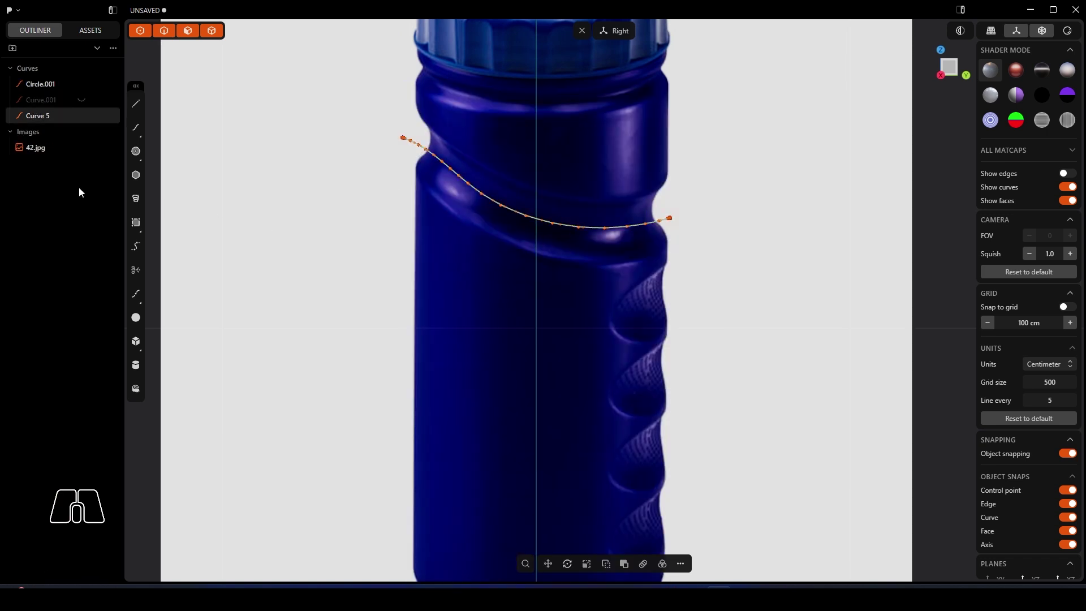
left_click(82, 115)
scroll(408, 241, "down", 3)
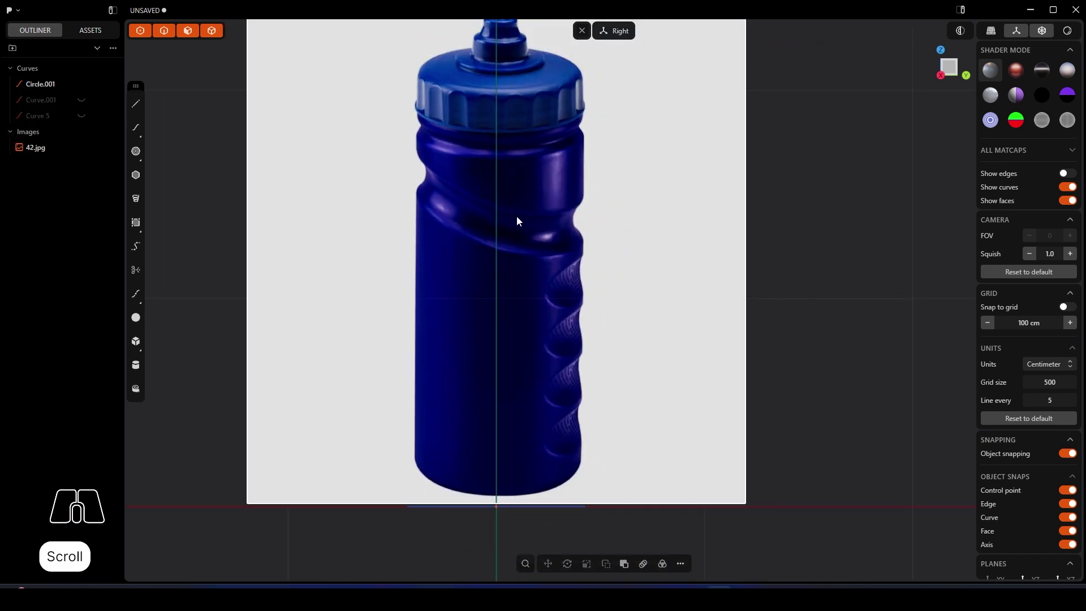
key("ctrl+z")
key("ctrl+z")
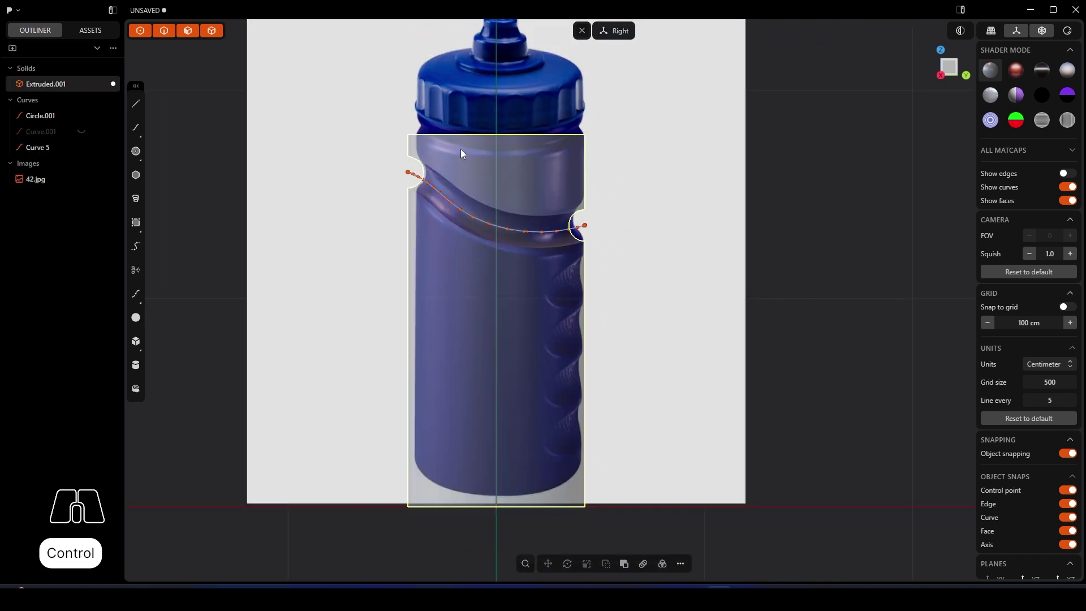
Step: Hide the projected groove curve
middle_click_drag(357, 182, 381, 186)
left_click(439, 185)
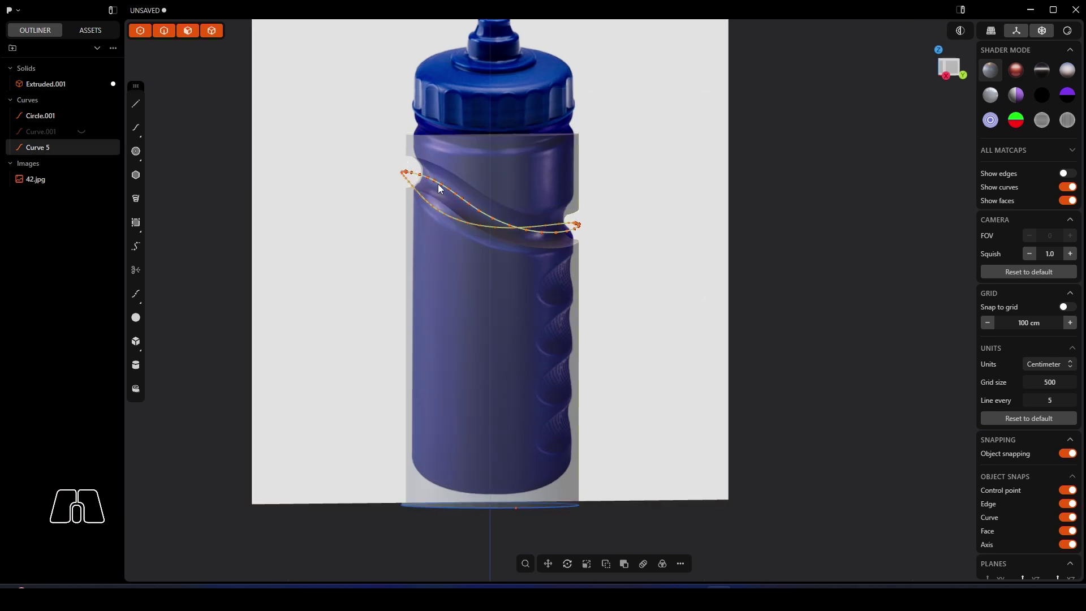
left_click(81, 147)
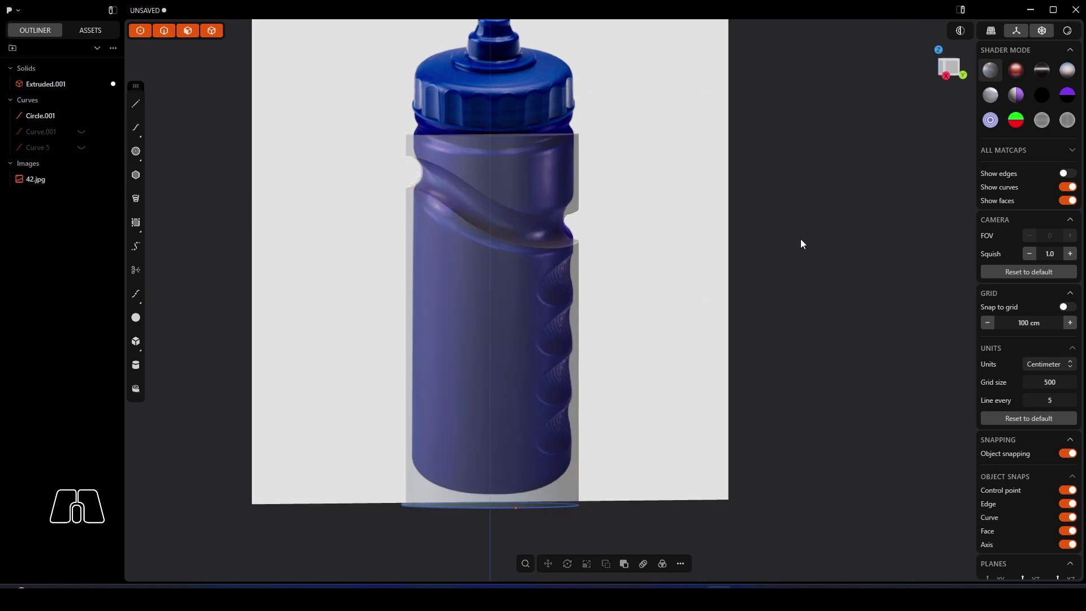
Step: In the right view, draw a center circle about 19 cm in diameter on the cylinder's edge at the uppermost finger grip
middle_click_drag(735, 239, 536, 261)
scroll(571, 256, "up", 5)
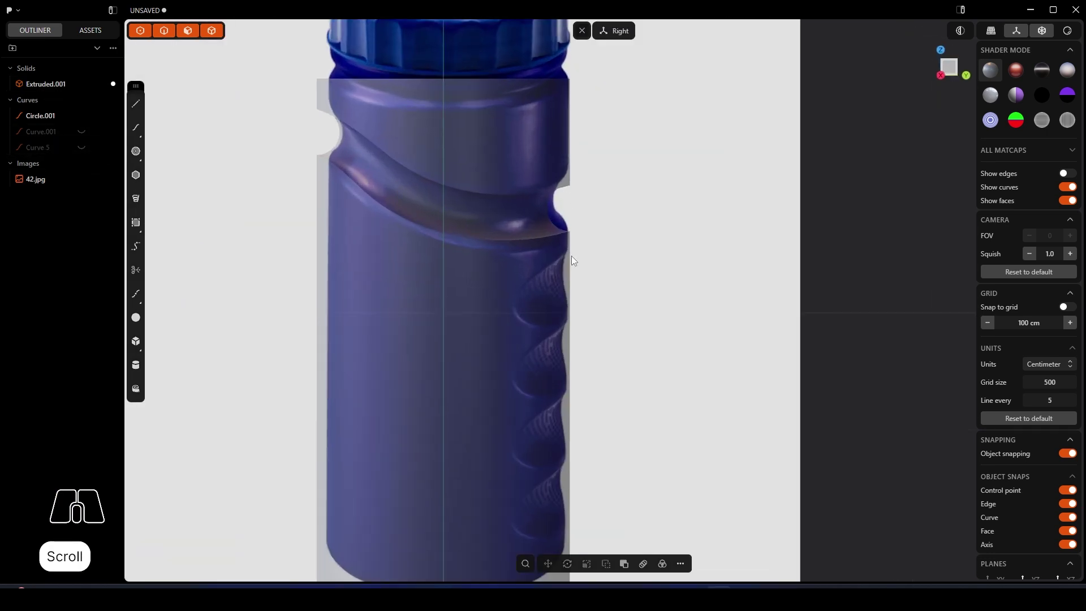
left_click(136, 153)
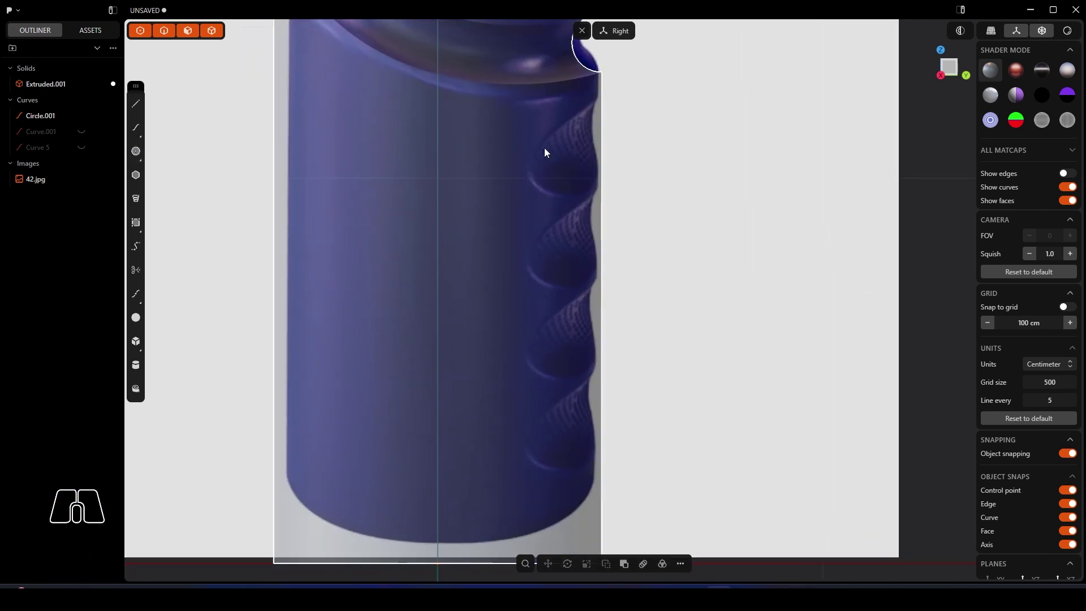
left_click(136, 151)
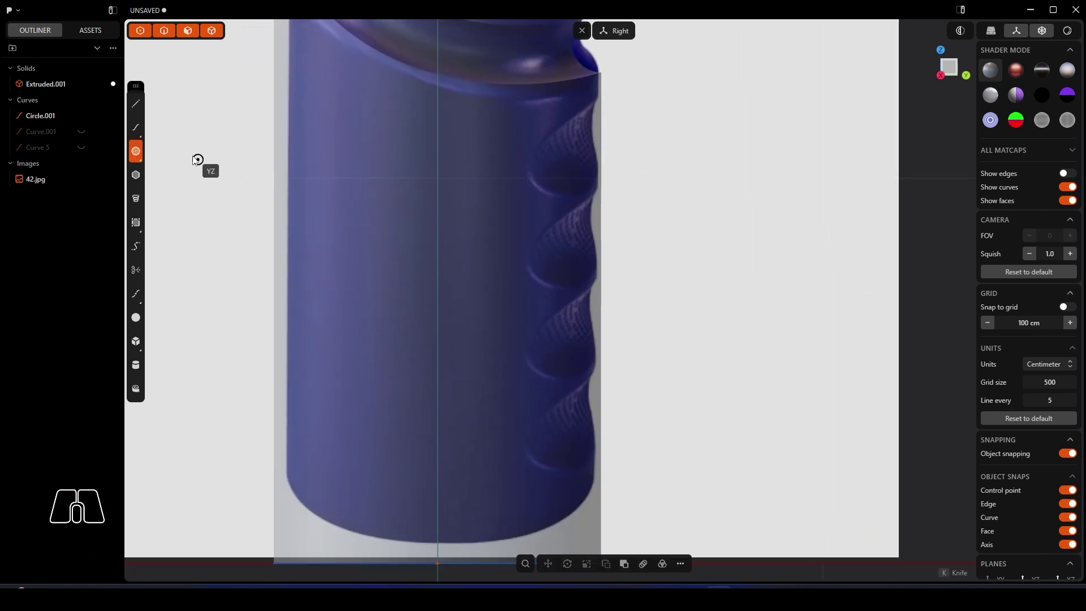
left_click(603, 138)
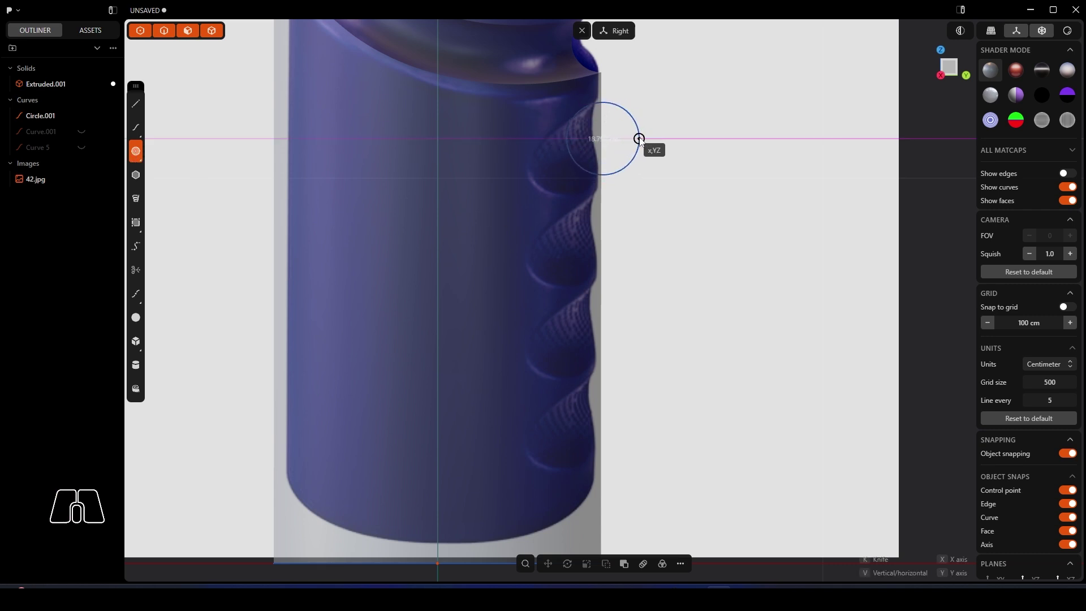
left_click(639, 139)
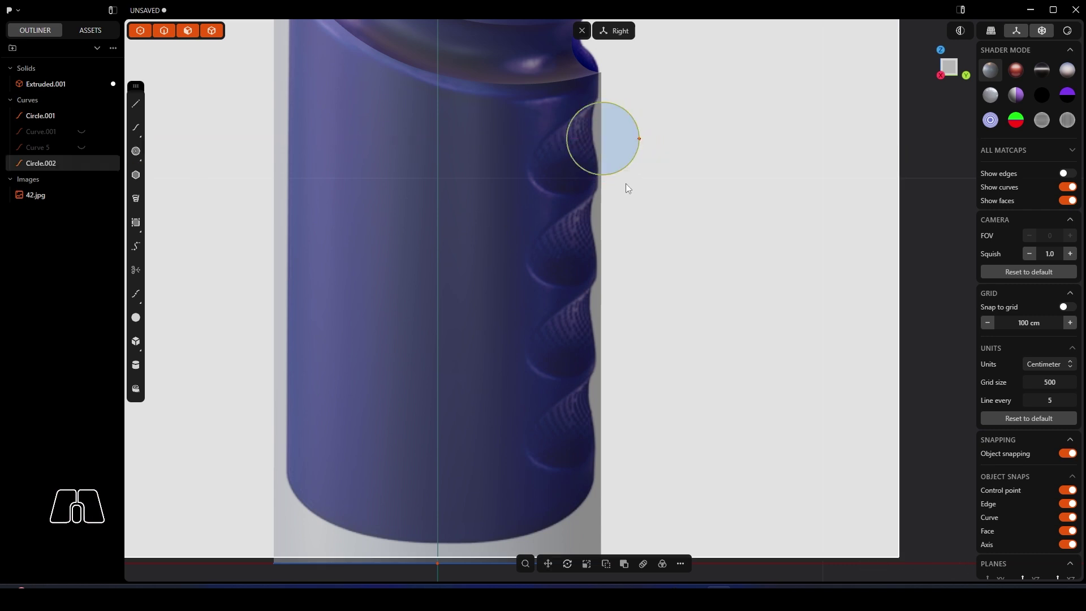
Step: Array the circle into 4 copies down the cylinder's edge over an extent of about 72.5 cm to match the finger grips
left_click(624, 564)
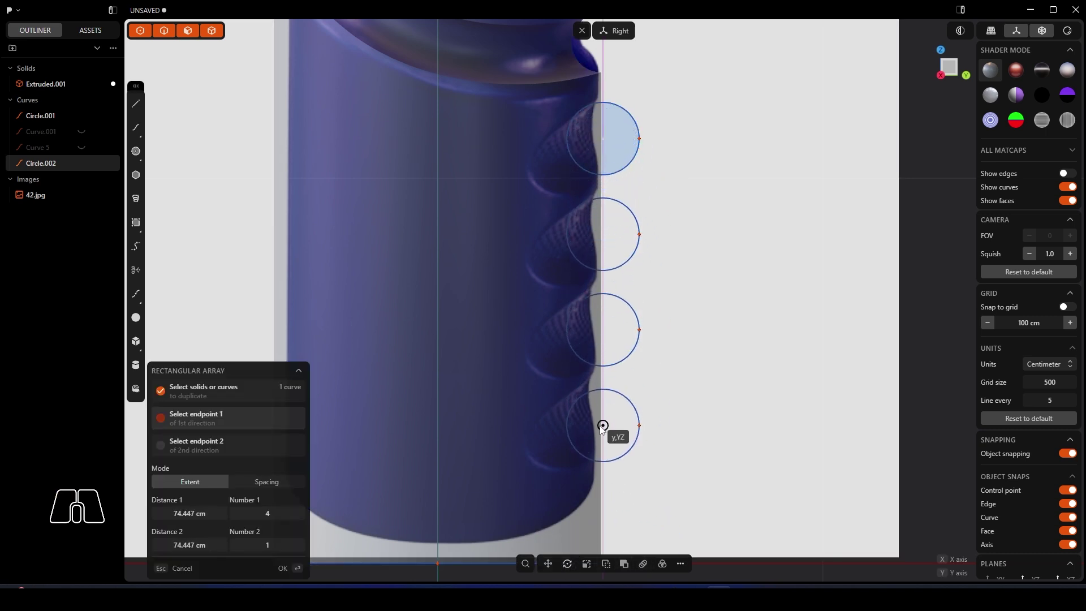
left_click(603, 419)
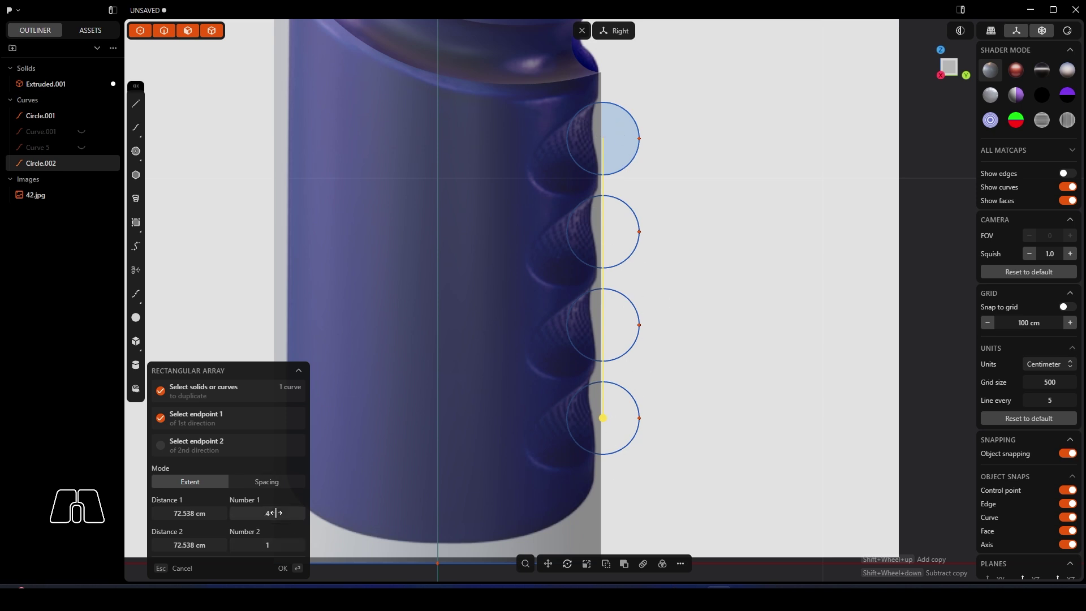
mouse_move(273, 514)
left_mouse_down()
mouse_move(282, 514)
mouse_move(262, 514)
left_mouse_up()
left_click(283, 569)
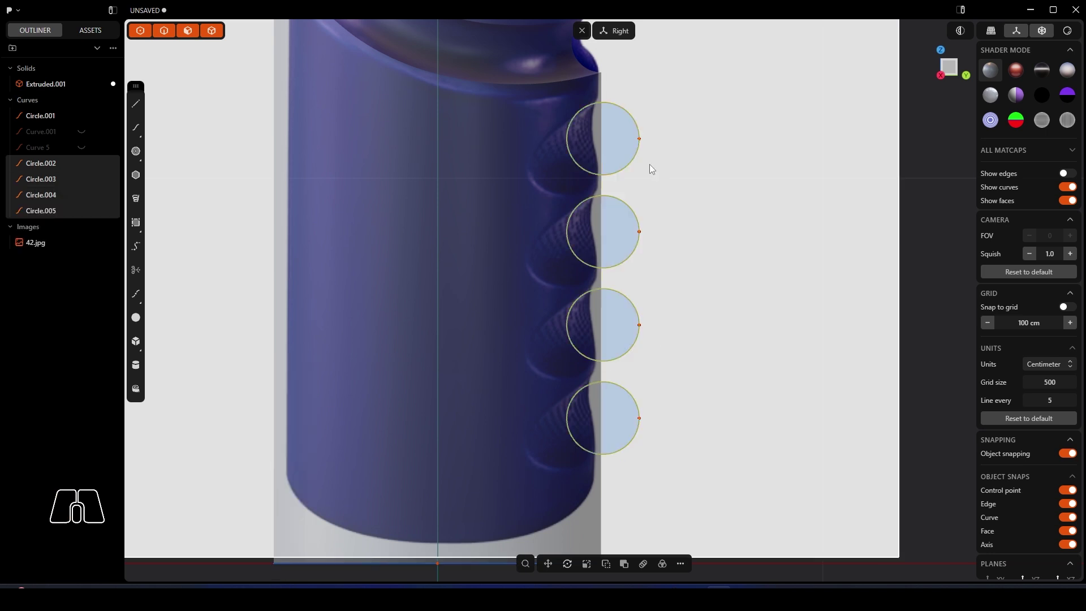
Step: Cut the bottle body with the four finger-grip circles
left_click(451, 142)
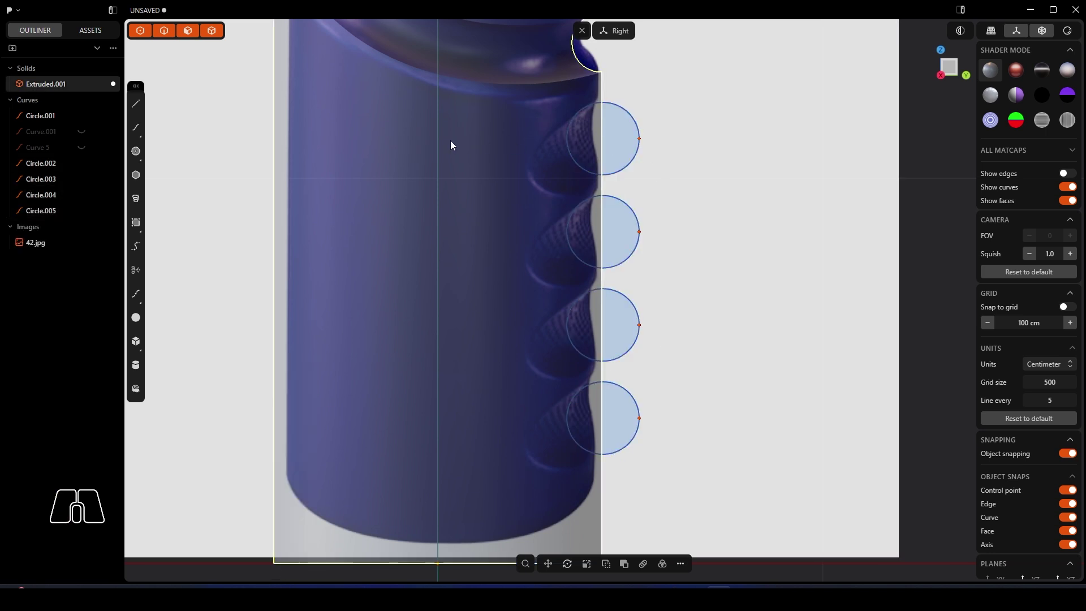
key("c")
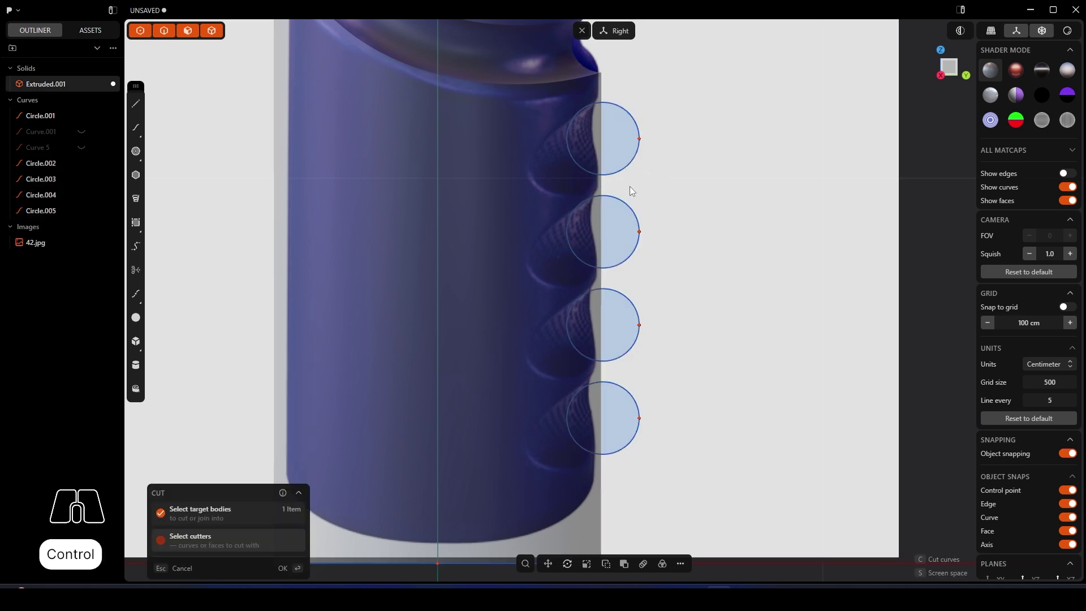
left_click(636, 127, "shift")
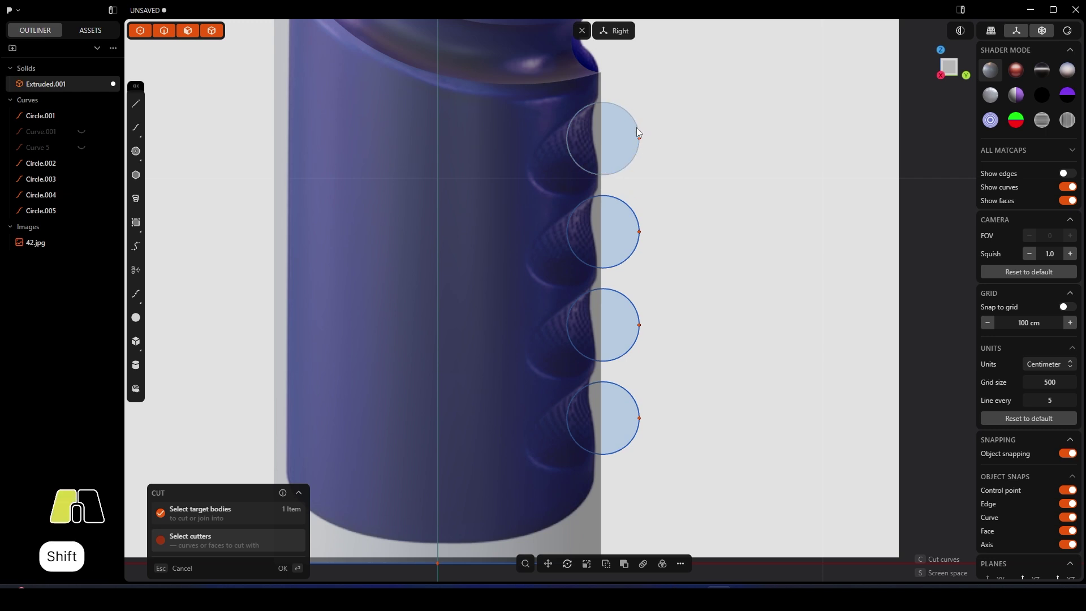
left_click(629, 206, "shift")
left_click(638, 309, "shift")
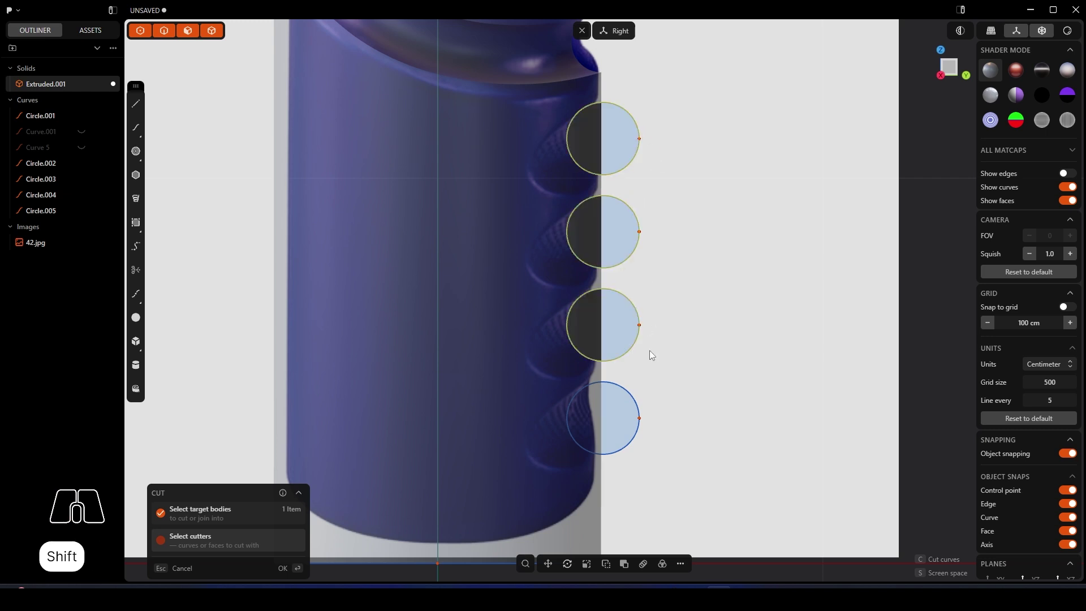
left_click(628, 388, "shift")
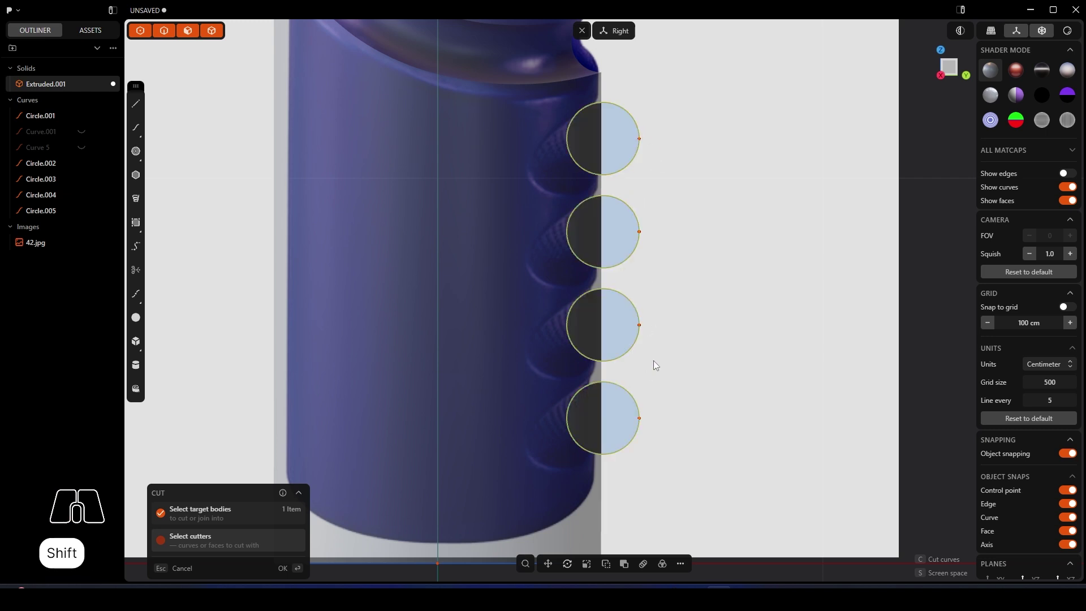
key("Return")
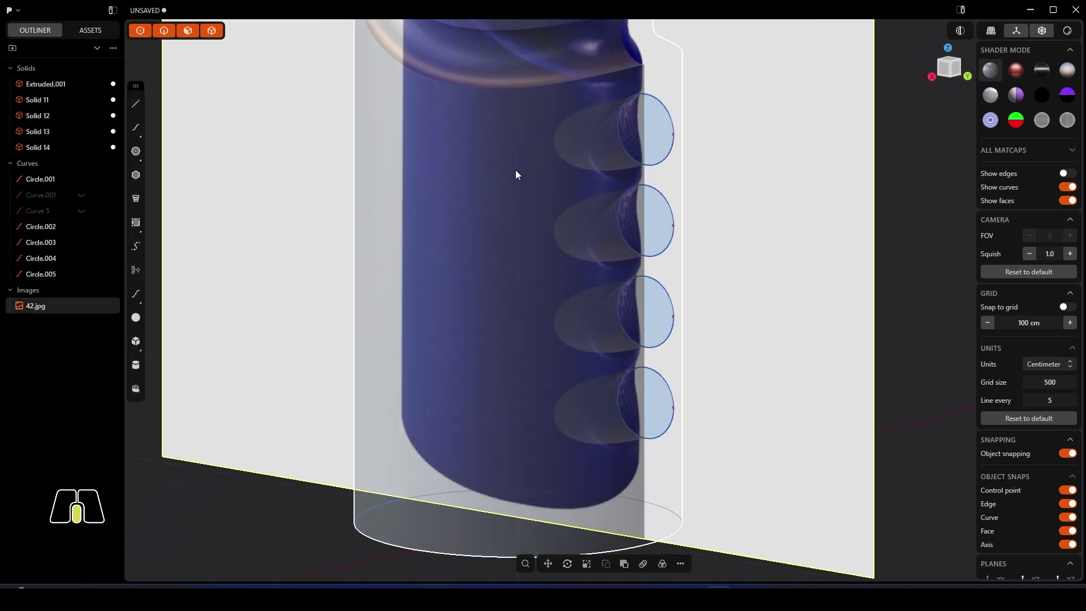
Step: Hide the four finger-grip circles
middle_click_drag(508, 172, 555, 174)
scroll(650, 204, "down", 3)
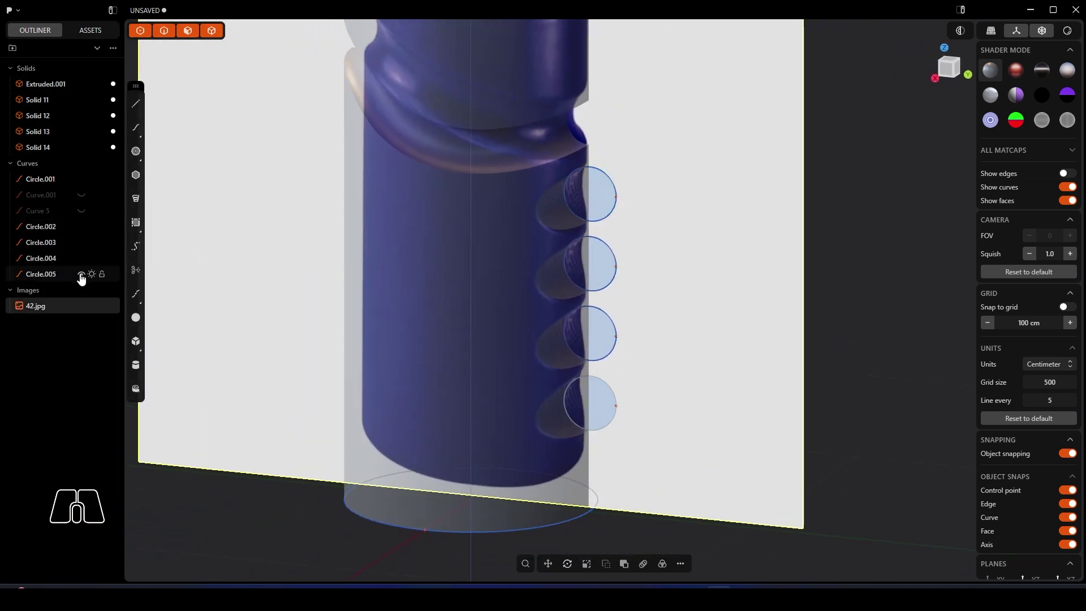
left_click(81, 274)
left_click(81, 258)
left_click(81, 242)
left_click(81, 226)
Step: Switch to the perspective view and turn on the display of edges
scroll(510, 225, "down", 3)
scroll(508, 223, "down", 3)
key("5")
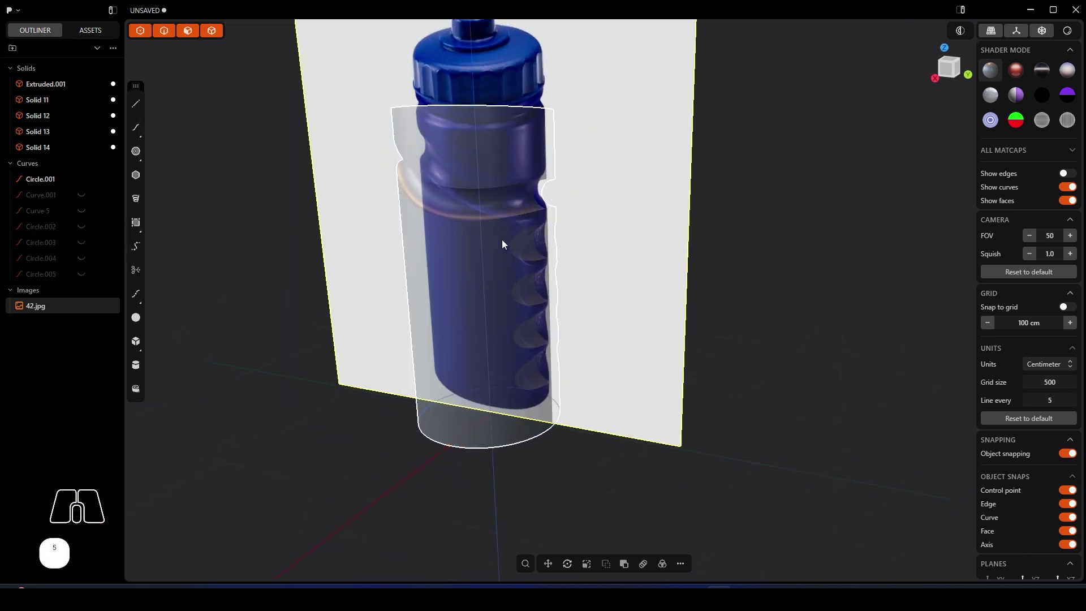
middle_click_drag(424, 224, 513, 226)
scroll(513, 226, "down", 3)
right_click_drag(517, 223, 616, 239)
middle_click_drag(616, 239, 619, 266)
right_click_drag(619, 266, 478, 181)
left_click(483, 273)
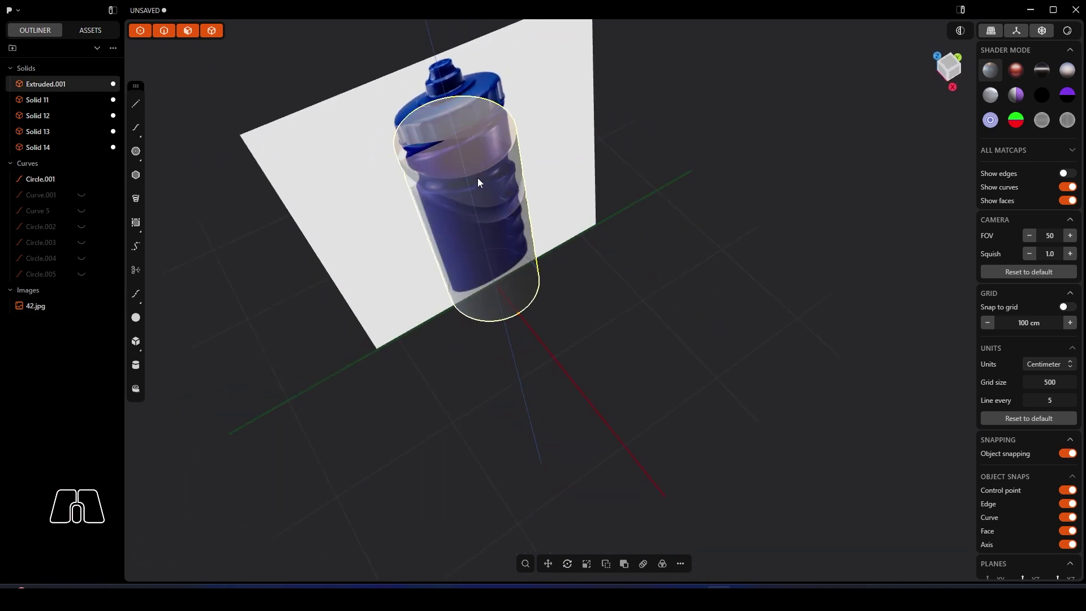
left_click(1066, 173)
Step: Push the cylinder's top face slightly upward toward the base of the cap in the reference image
scroll(517, 202, "up", 5)
scroll(515, 197, "up", 2)
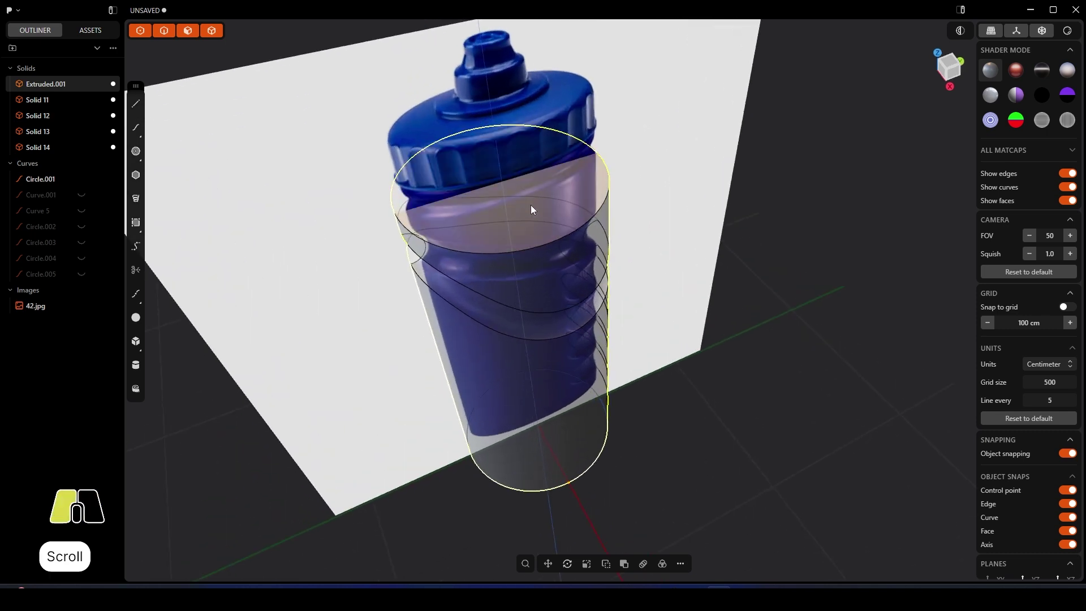
left_click(530, 205)
middle_click_drag(531, 198, 479, 203)
left_click_drag(528, 181, 540, 159)
right_click(539, 159)
middle_click_drag(607, 183, 592, 202)
left_click(695, 189)
middle_click_drag(695, 189, 700, 207)
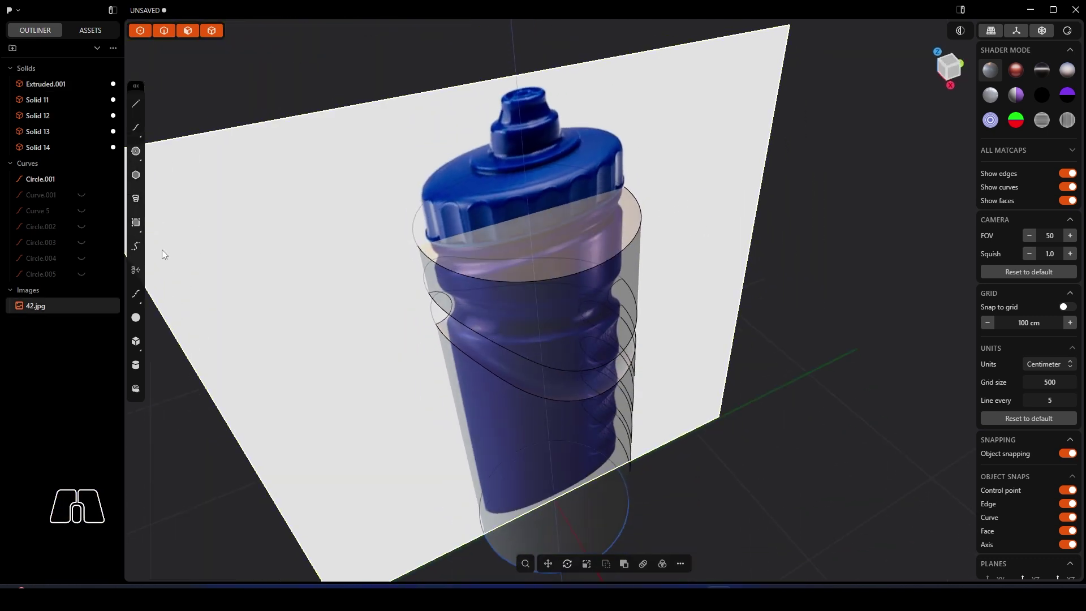
Step: Draw a center circle on the cylinder's top face that matches its outer edge
left_click(136, 152)
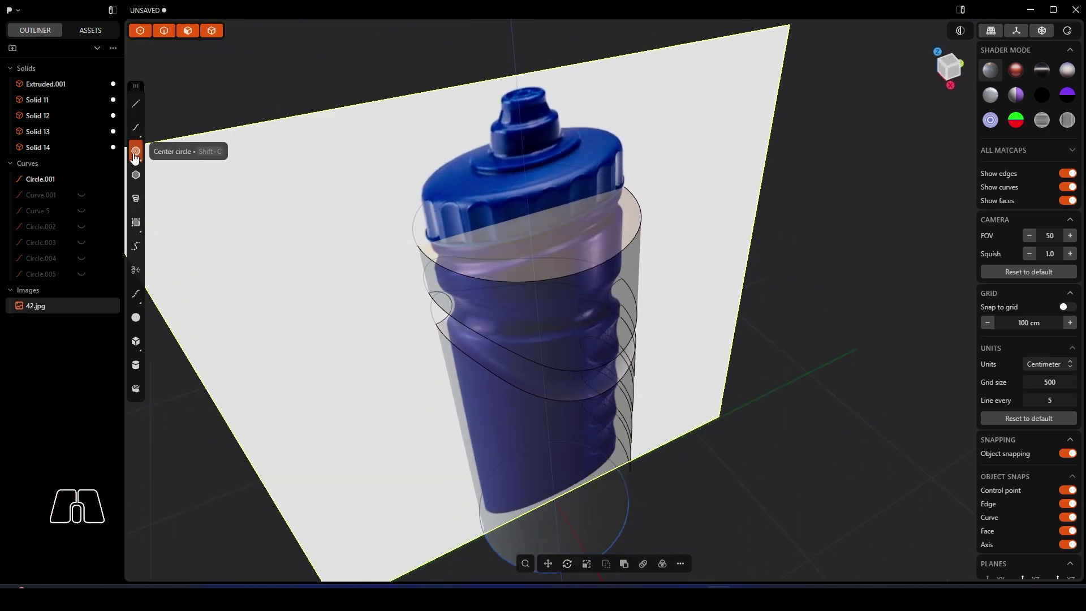
left_click(529, 215)
left_click(586, 264)
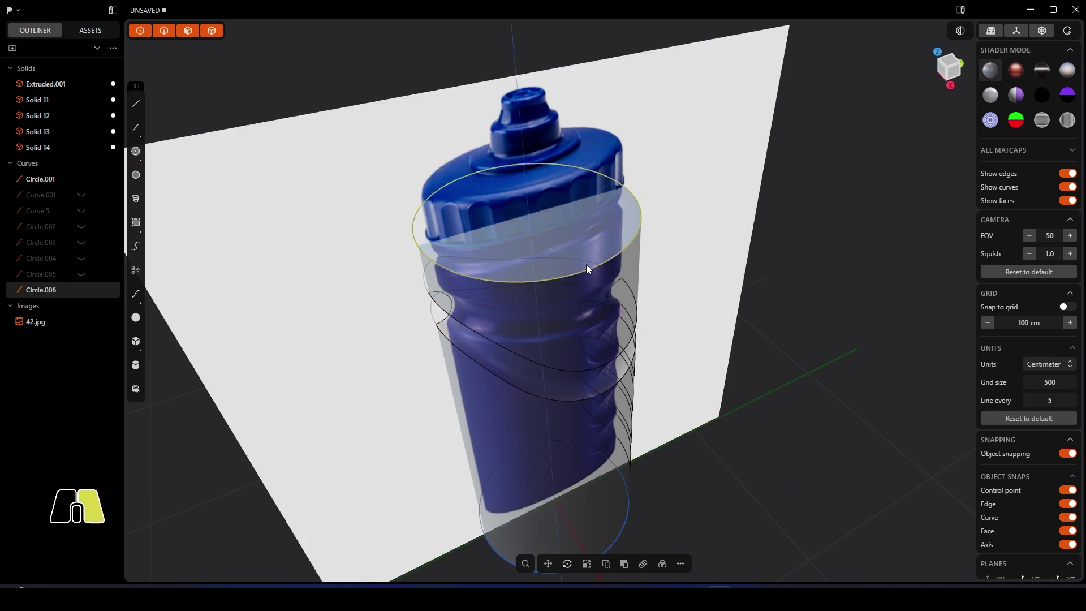
Step: Move the new circle down along Z to the level of the neck groove in the reference image
middle_click_drag(586, 264, 545, 248)
key("g")
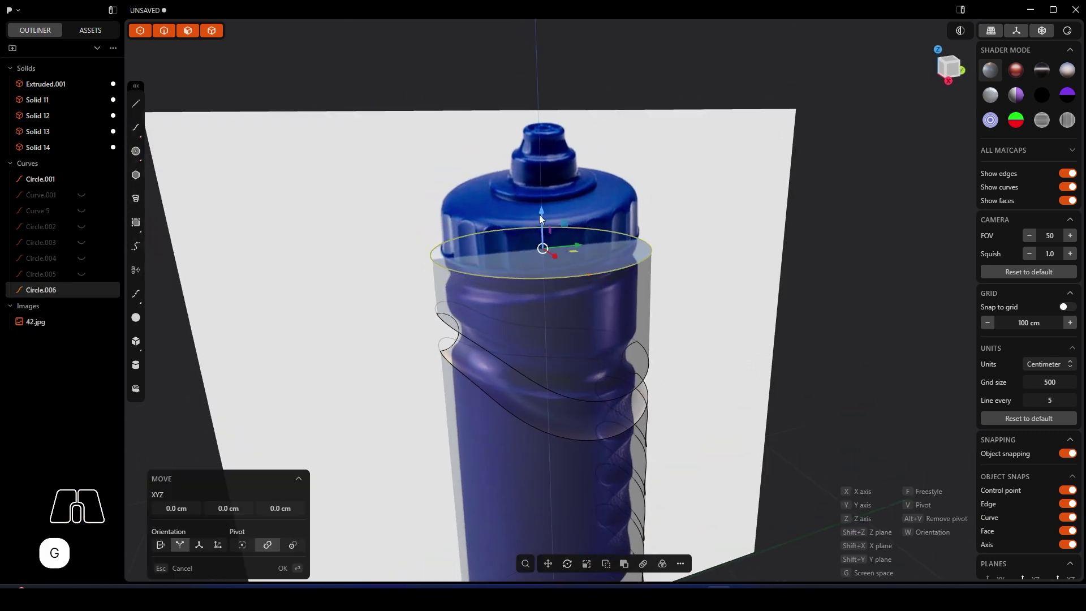
left_click_drag(544, 213, 545, 229)
mouse_move(575, 266)
middle_mouse_down("alt")
mouse_move(565, 281)
mouse_move(592, 276)
middle_mouse_up("alt")
left_click_drag(592, 263, 593, 268)
right_click(551, 263)
Step: Create a thin pipe along the lowered circle, sized to match the neck groove
middle_click_drag(349, 158, 396, 194)
scroll(575, 299, "up", 2)
middle_click_drag(575, 302, 575, 302)
key("p")
left_click_drag(627, 290, 629, 286)
key("Return")
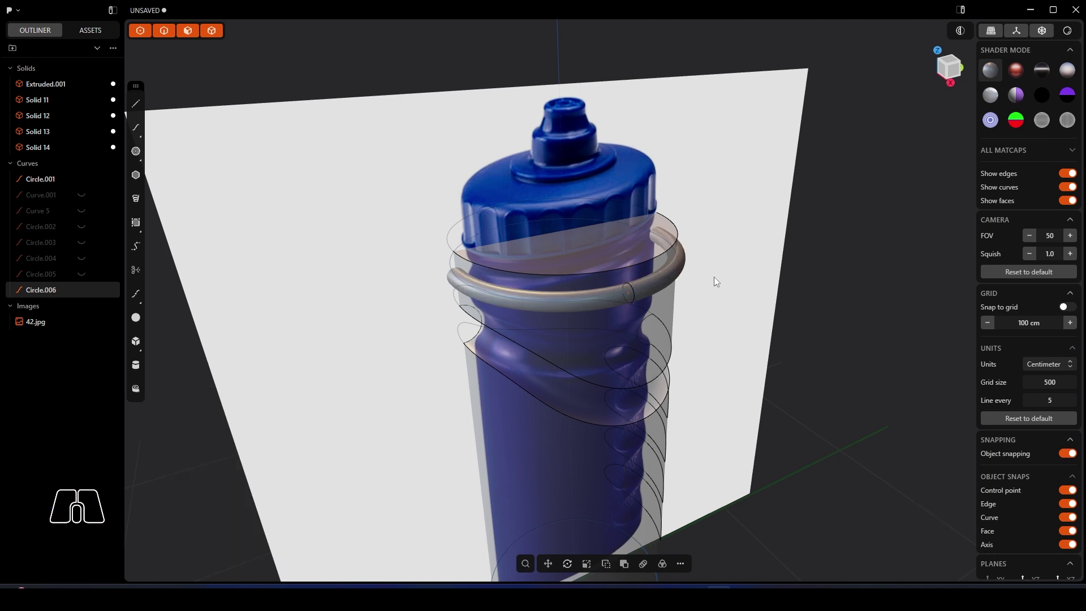
Step: Subtract the ring-shaped pipe from the bottle body with a Boolean difference to cut the neck groove
key("w")
left_click(614, 300)
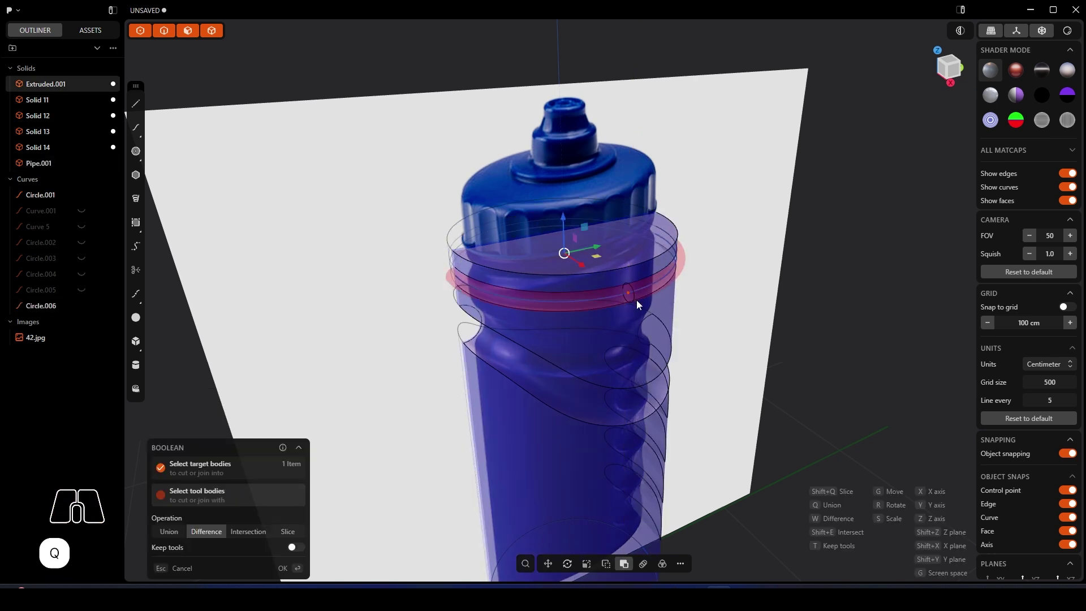
key("Return")
Step: Hide the circle used for the neck groove
scroll(611, 255, "up", 3)
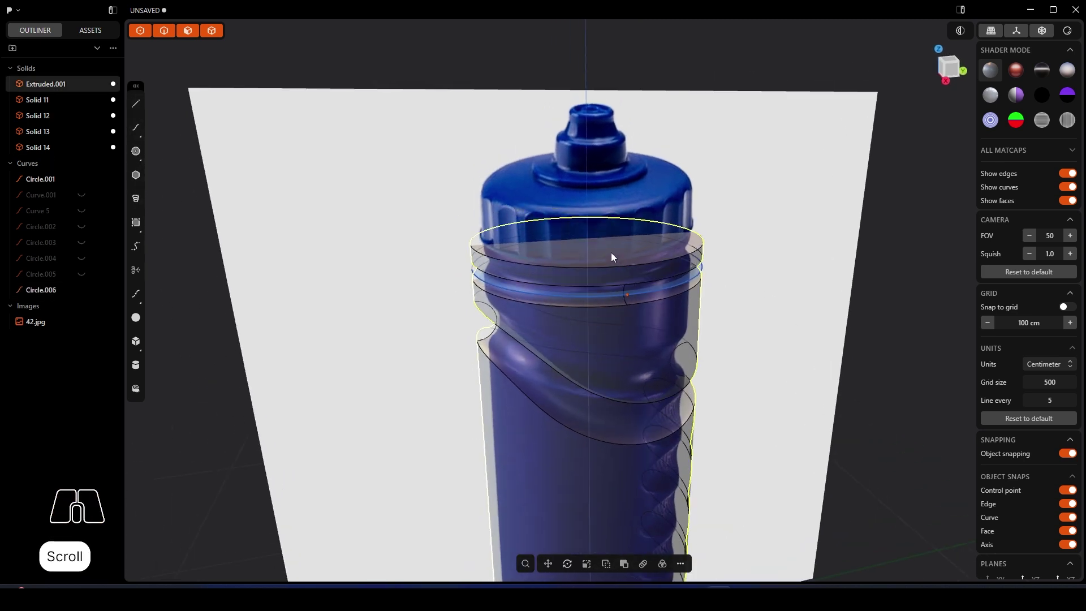
left_click(611, 296)
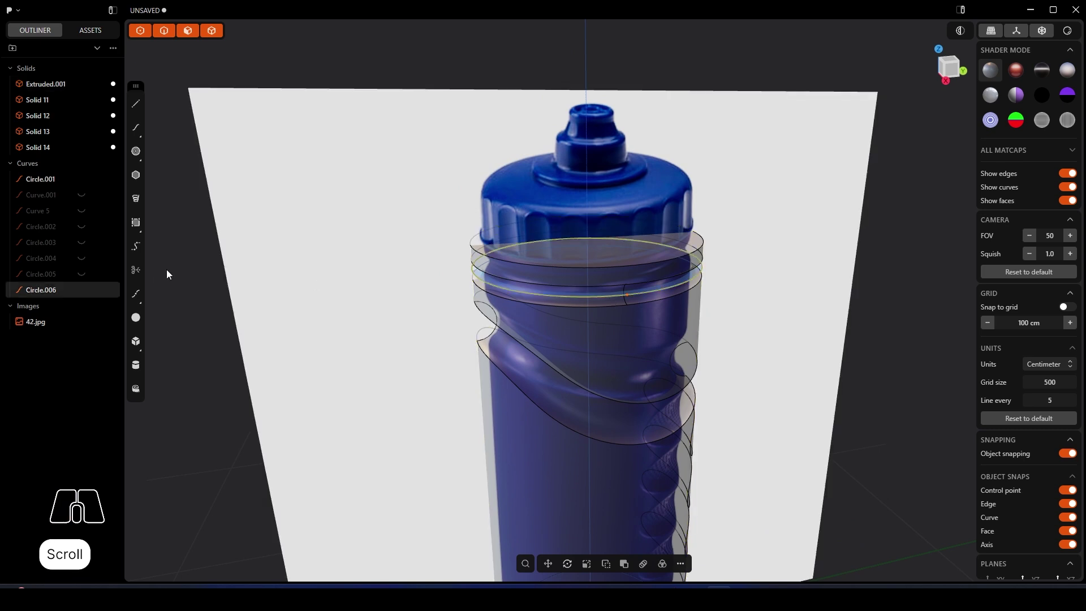
left_click(82, 290)
Step: Set the bottle body material's opacity to 1
scroll(592, 283, "down", 5)
middle_click_drag(600, 328, 550, 253)
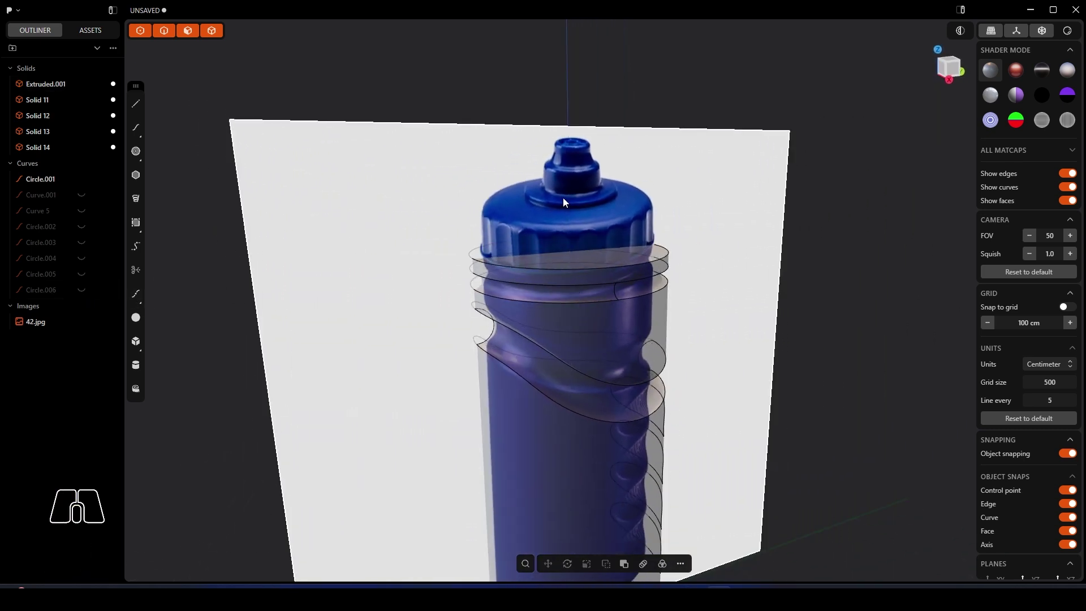
scroll(576, 250, "down", 5)
scroll(587, 256, "up", 5)
left_click(575, 277)
key("Escape")
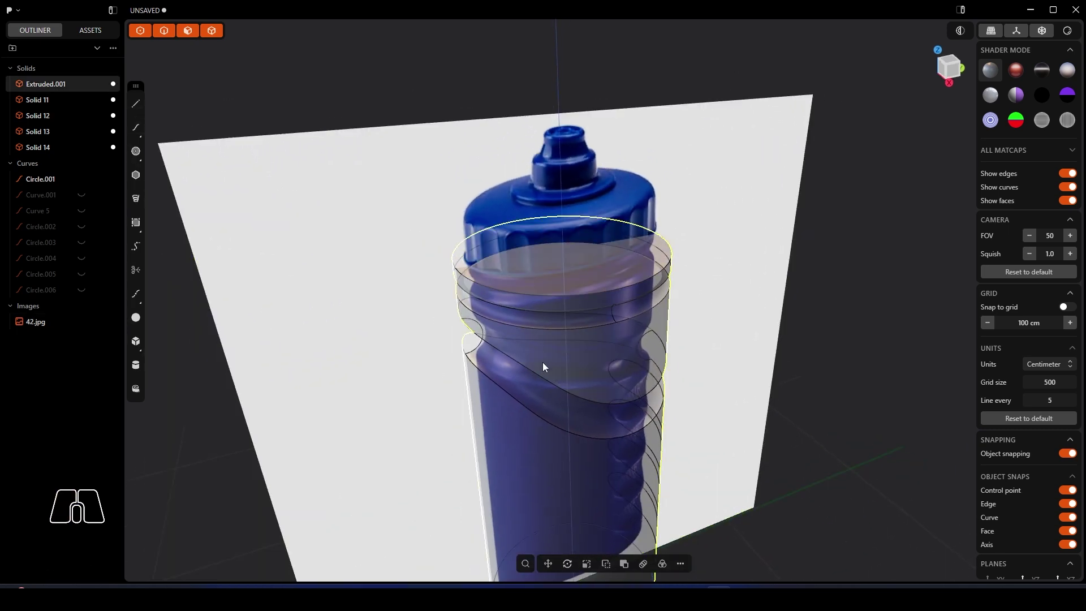
key("m")
double_click(228, 545)
type("1")
key("Return")
left_click(287, 571)
Step: Extrude the bottle body's top face upward about 13 cm as a new body for the cap
middle_click_drag(565, 395, 529, 387)
scroll(584, 389, "down", 2)
right_click_drag(674, 383, 640, 360)
scroll(553, 270, "up", 3)
left_click(554, 270)
middle_click_drag(510, 273, 543, 254)
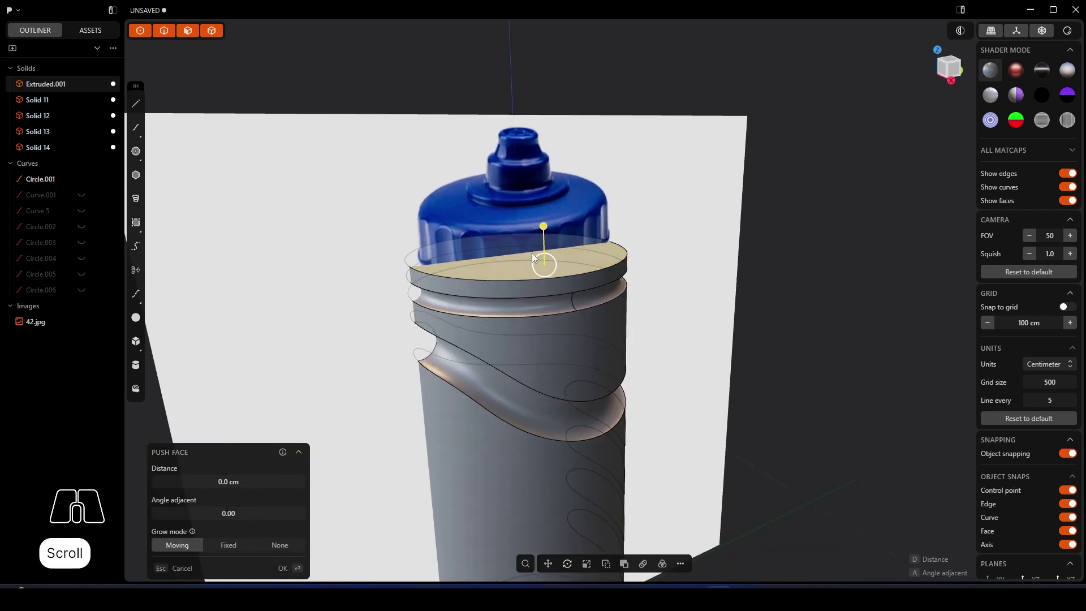
key("e")
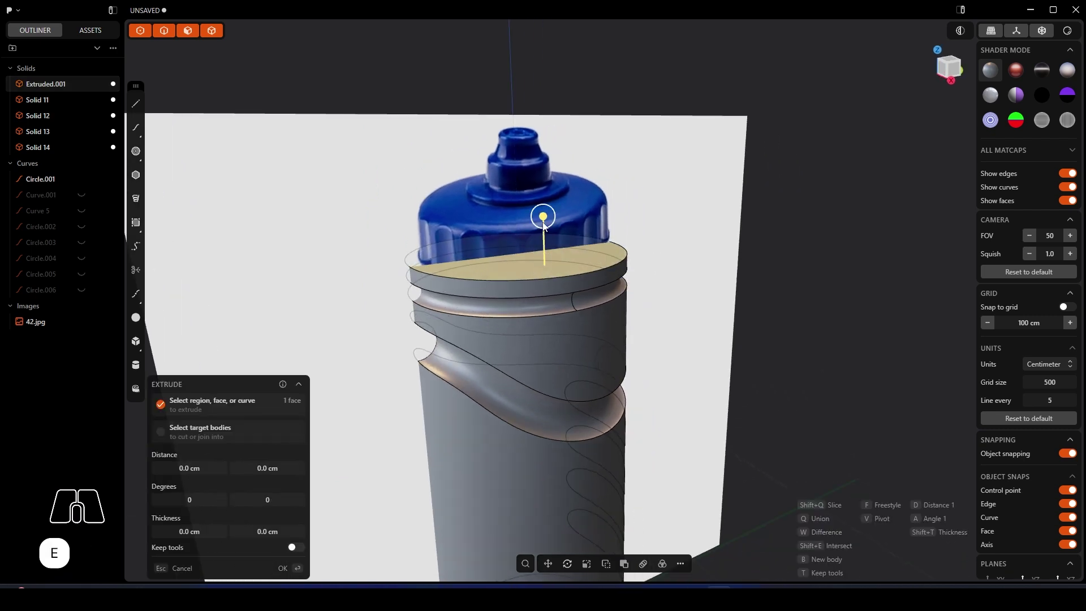
left_click_drag(544, 225, 544, 188)
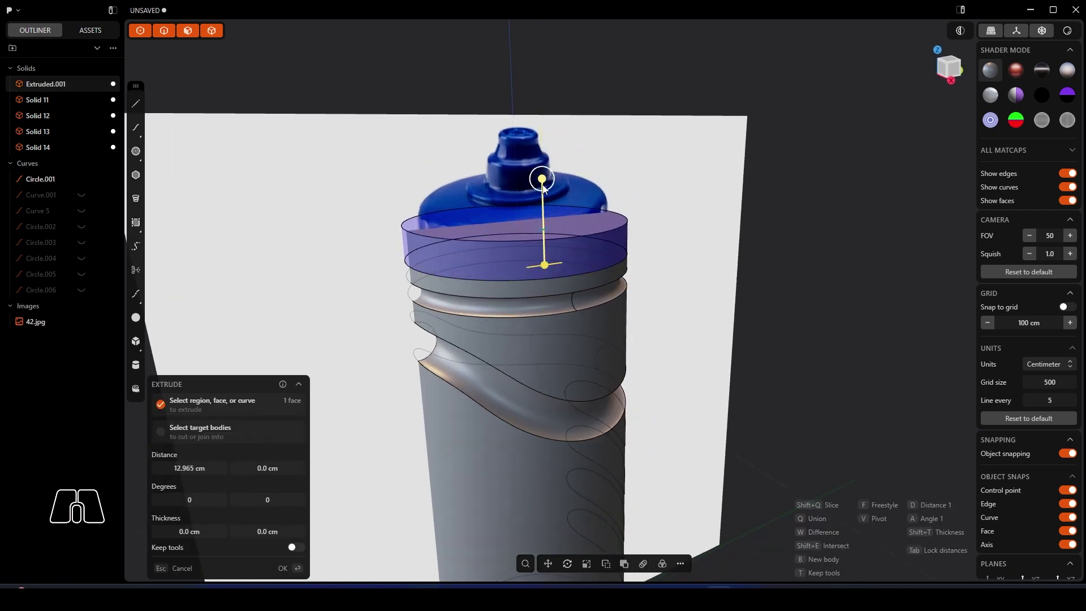
key("b")
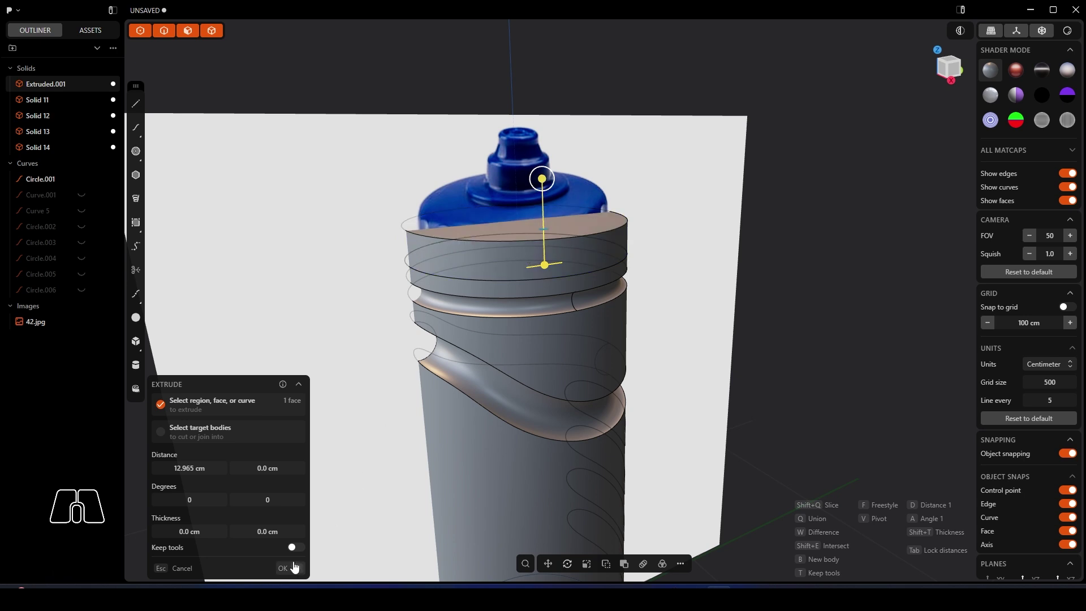
left_click(294, 567)
Step: Offset the cap's top outline inward about 23 cm and raise the inner face slightly as a low round disc
scroll(534, 229, "up", 5)
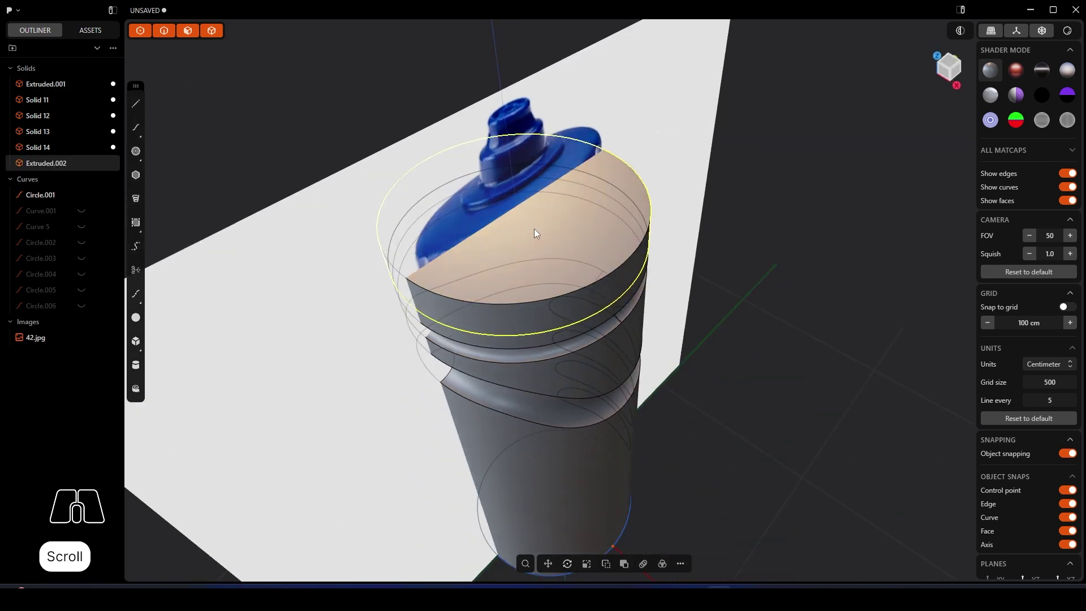
left_click_drag(538, 229, 542, 232)
key("o")
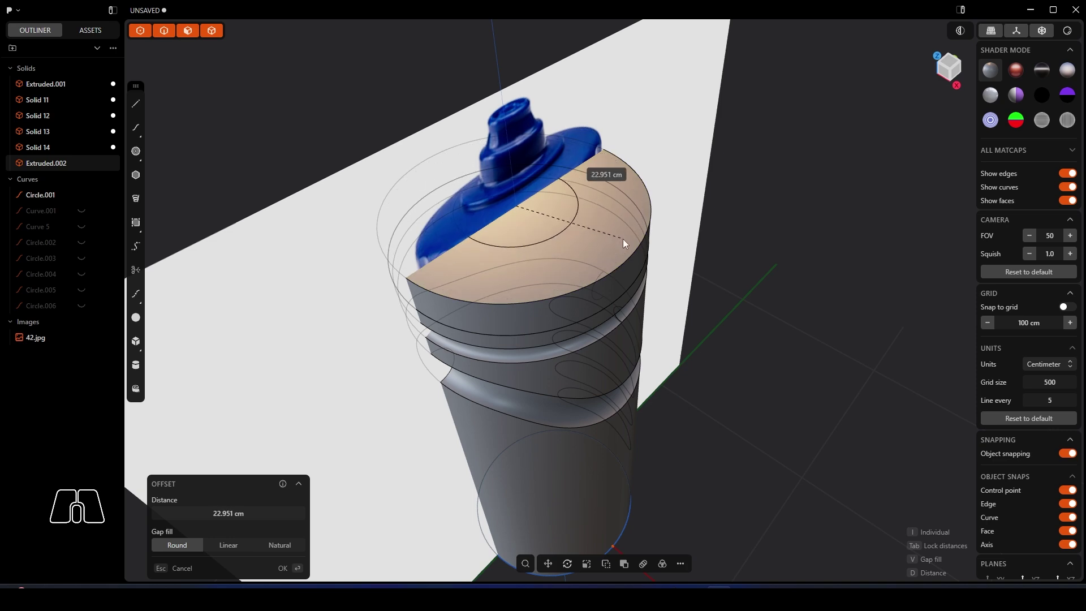
middle_click_drag(623, 239, 562, 223)
mouse_move(561, 194)
left_mouse_down()
mouse_move(562, 164)
mouse_move(566, 175)
left_mouse_up()
right_click(565, 177)
left_click(535, 208)
left_click(548, 206)
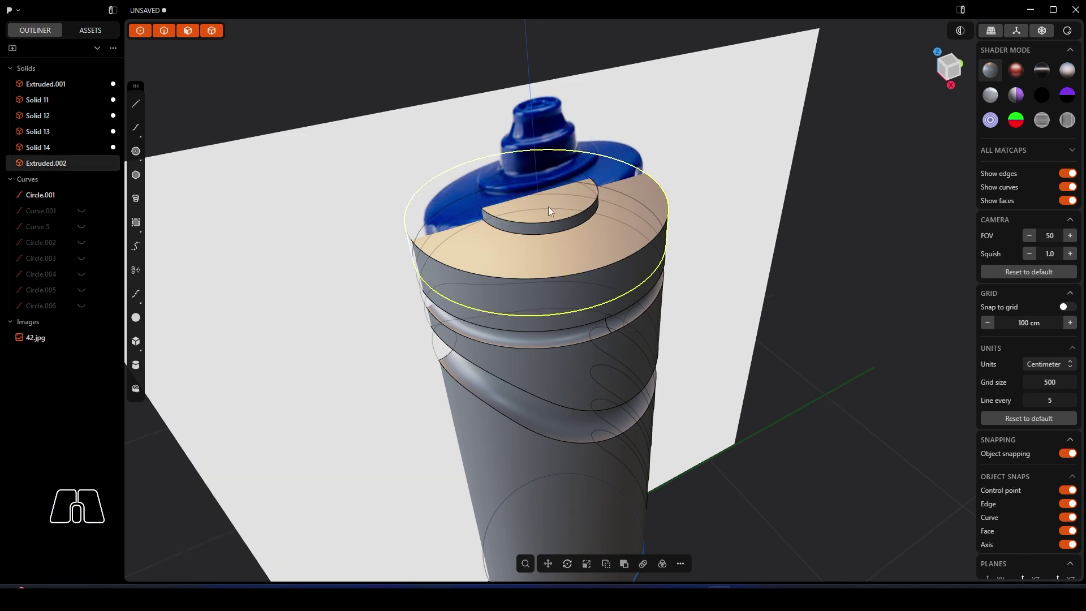
Step: Offset the raised disc's top outline inward about 7 cm and pull the inner face up into a second tier
scroll(543, 215, "up", 3)
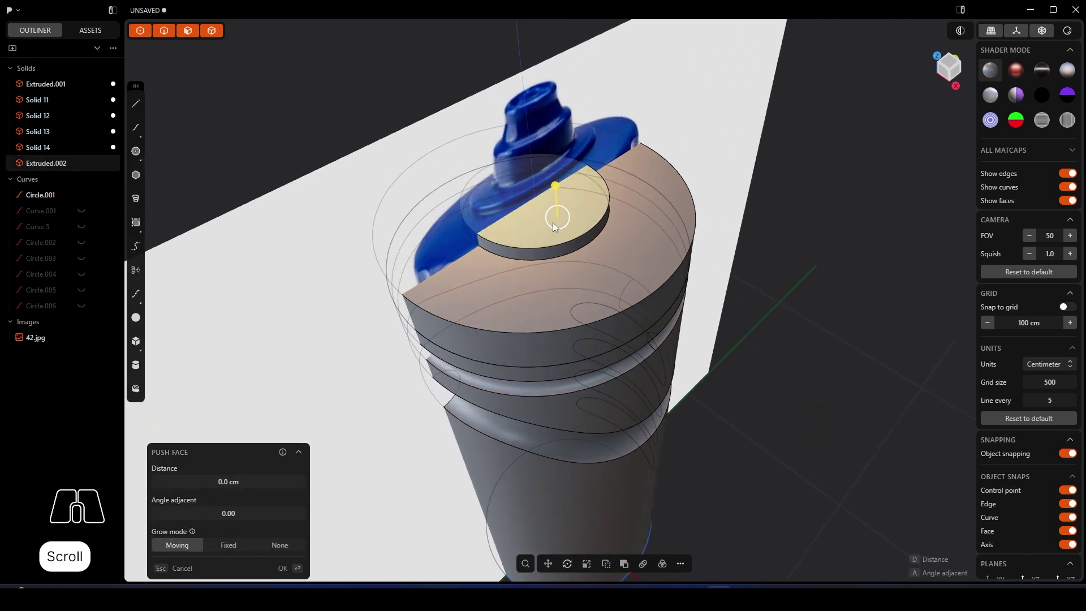
key("o")
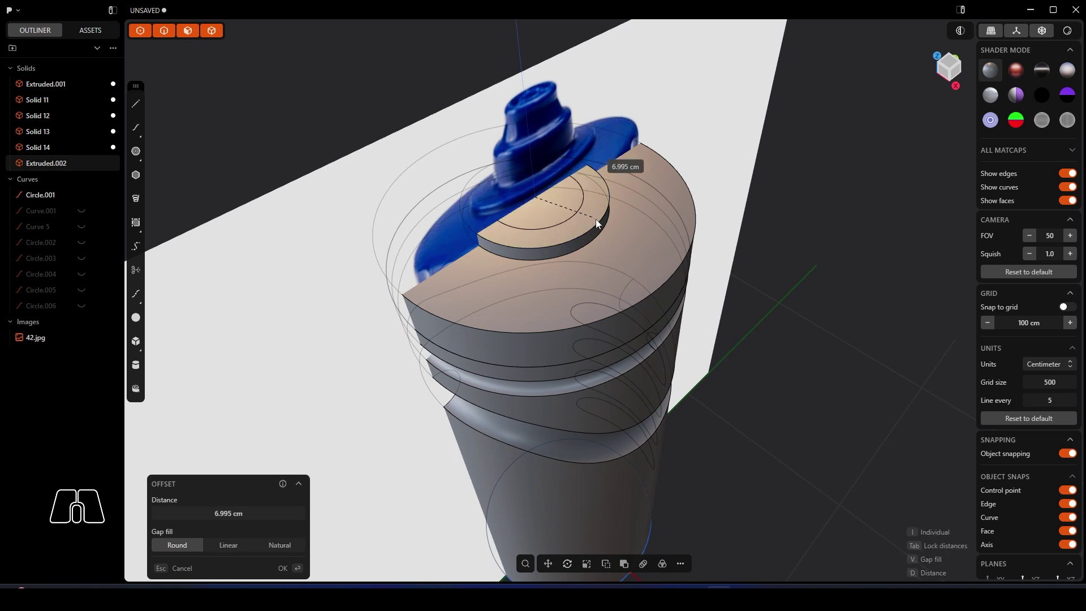
right_click(594, 218)
left_click(594, 219)
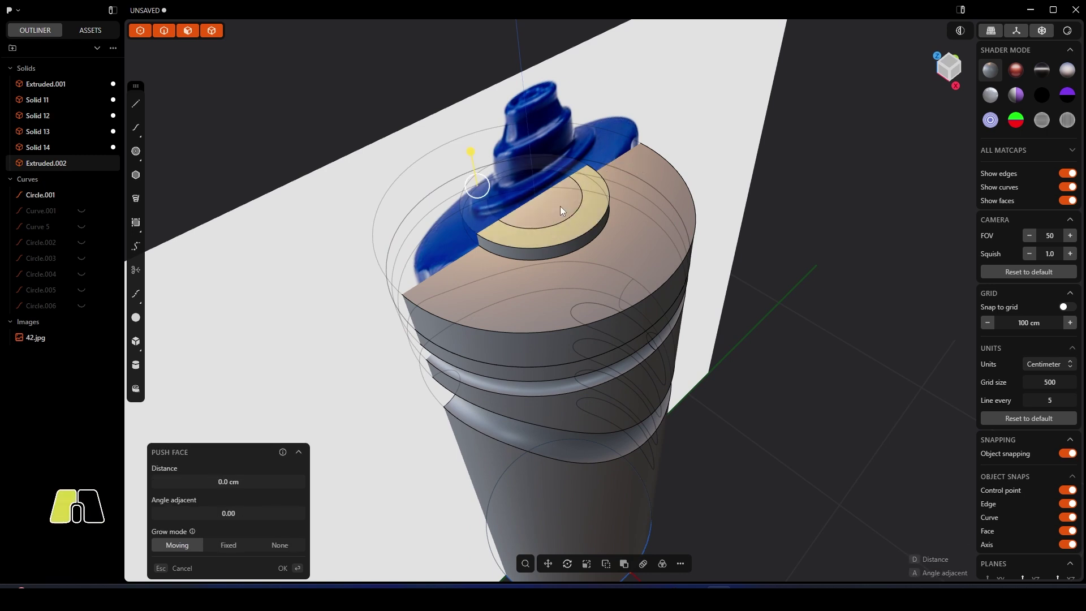
left_click_drag(544, 209, 557, 150)
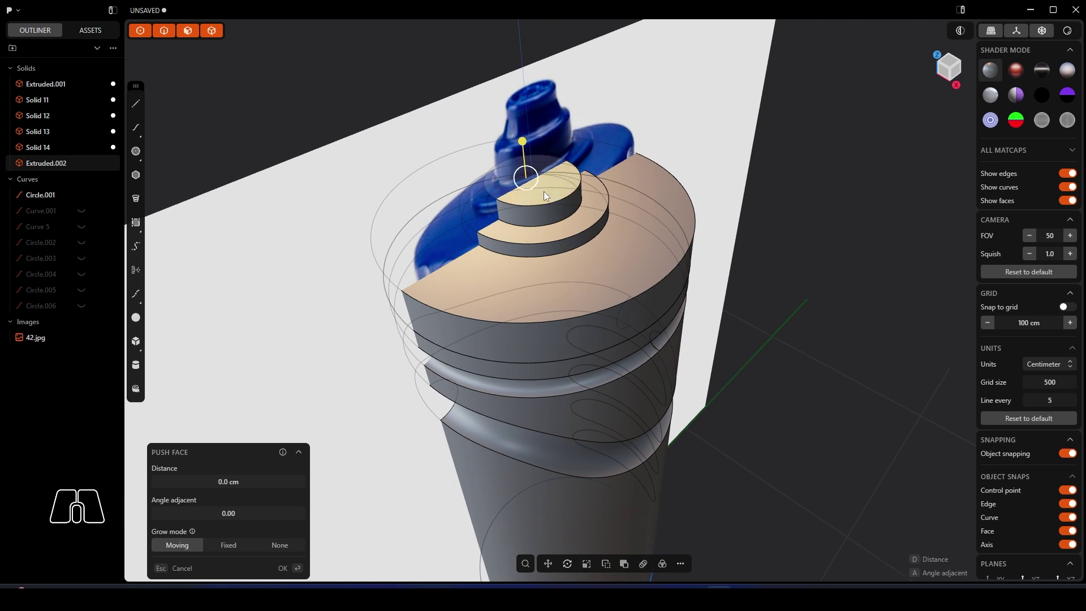
Step: Offset the second tier's top outline inward about 4 cm and pull the inner face up to form the spout
key("o")
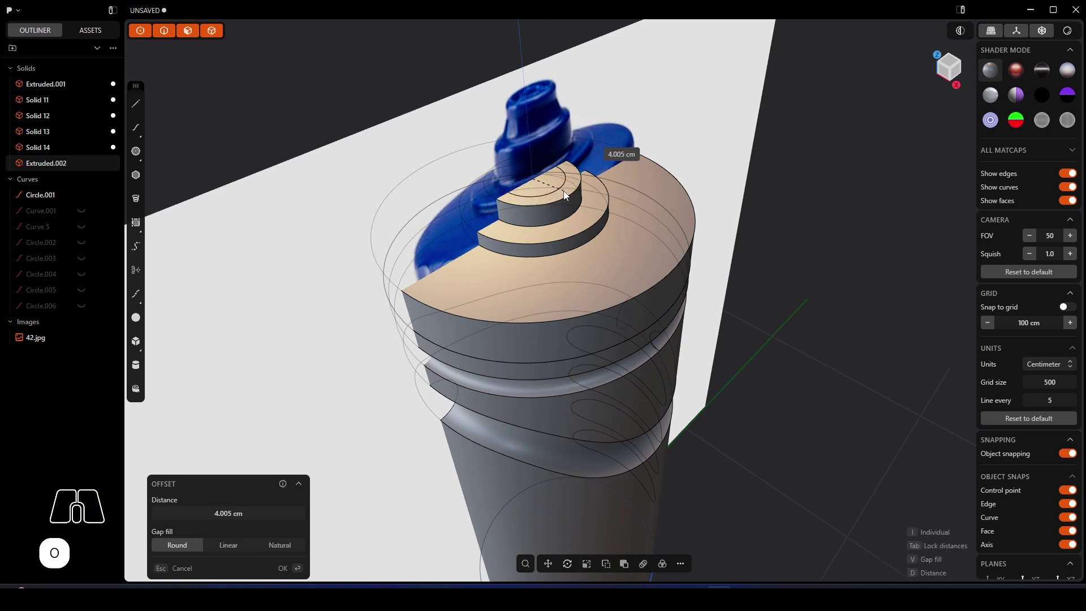
right_click(561, 191)
left_click(553, 186)
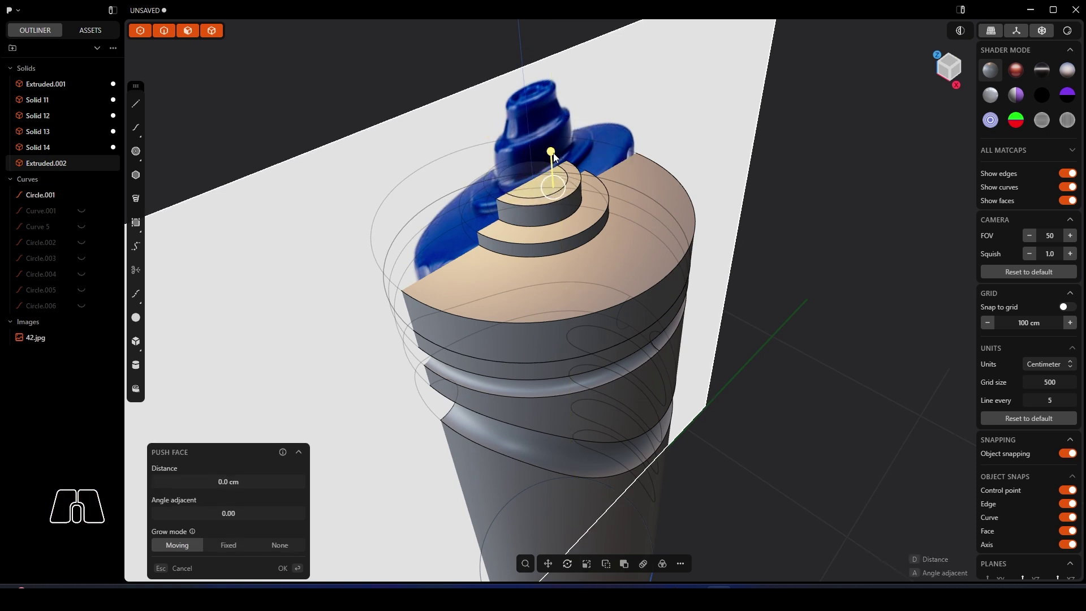
left_click_drag(551, 153, 550, 117)
mouse_move(550, 117)
middle_mouse_down("alt")
mouse_move(548, 149)
mouse_move(551, 129)
middle_mouse_up("alt")
left_click_drag(552, 131, 559, 114)
right_click(528, 133)
Step: Blend the spout's base into the second tier with a large concave fillet
middle_click_drag(465, 145, 491, 188)
scroll(513, 185, "up", 2)
left_click(541, 188)
left_click_drag(541, 188, 510, 181)
right_click(570, 179)
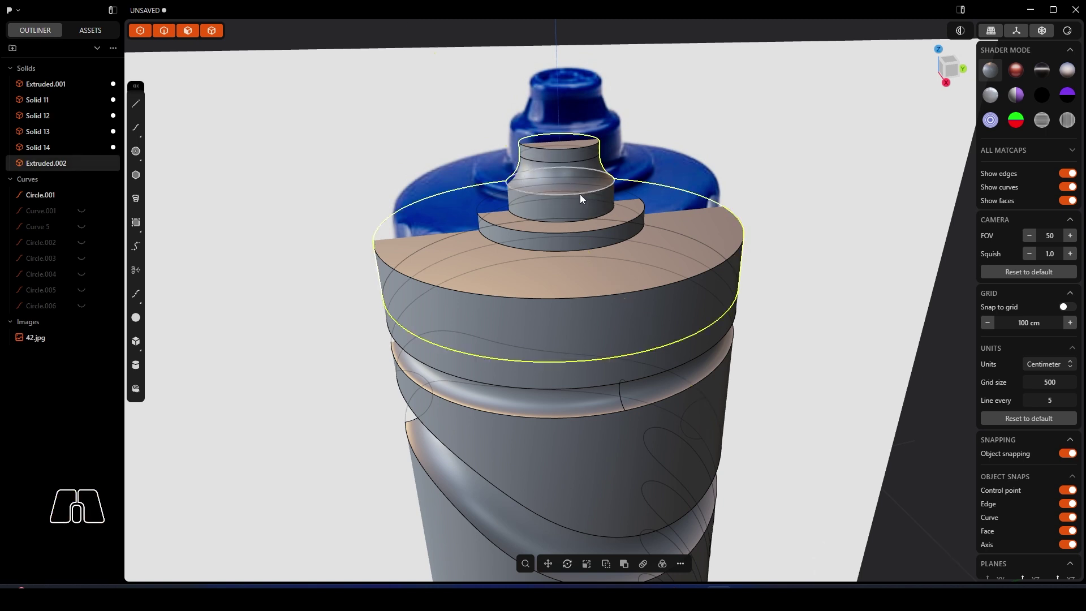
Step: Fillet the second tier's upper outer edge, just below the concave blend, by about 1.2 cm
left_click(580, 195)
key("b")
middle_click_drag(580, 194, 591, 198)
left_click_drag(580, 192, 583, 193)
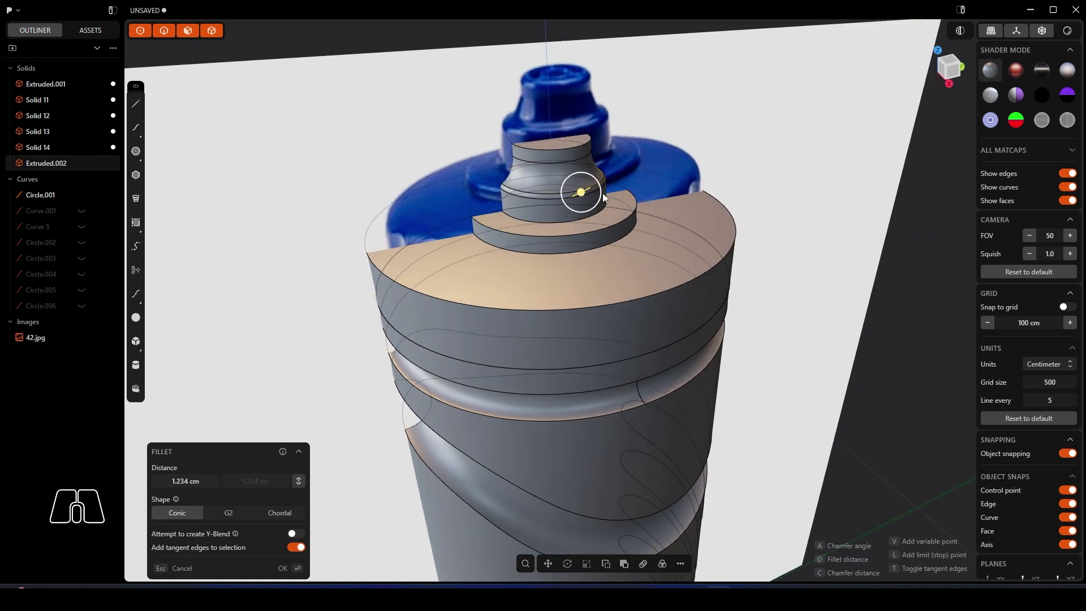
key("Return")
Step: Offset the spout's top outline inward and push the inner face down to make the drinking opening
scroll(551, 135, "up", 2)
right_click_drag(551, 134, 561, 169)
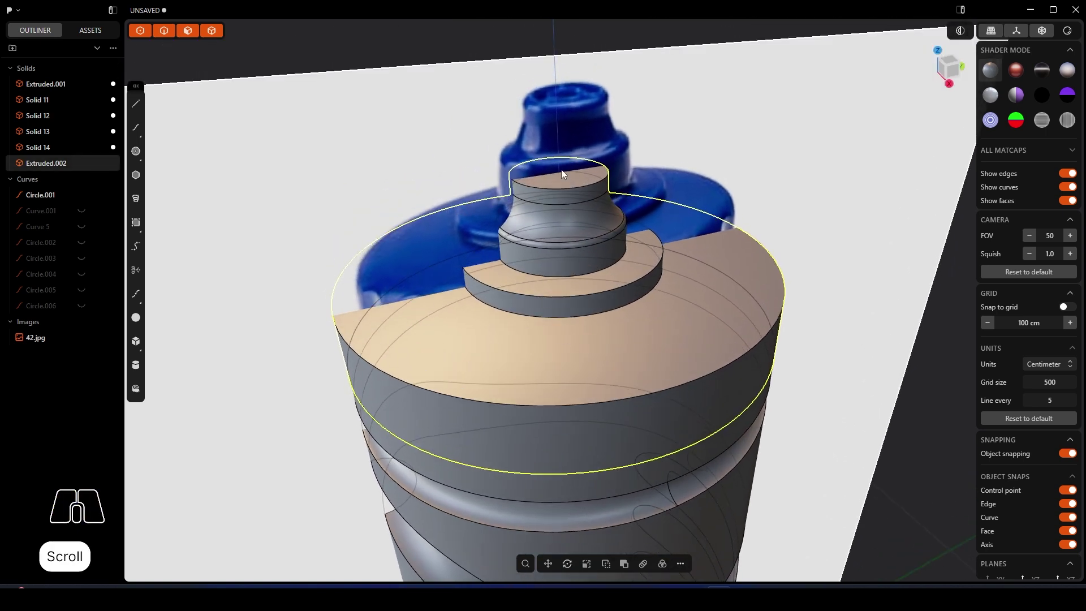
middle_click_drag(561, 169, 572, 188)
left_click(572, 188)
key("o")
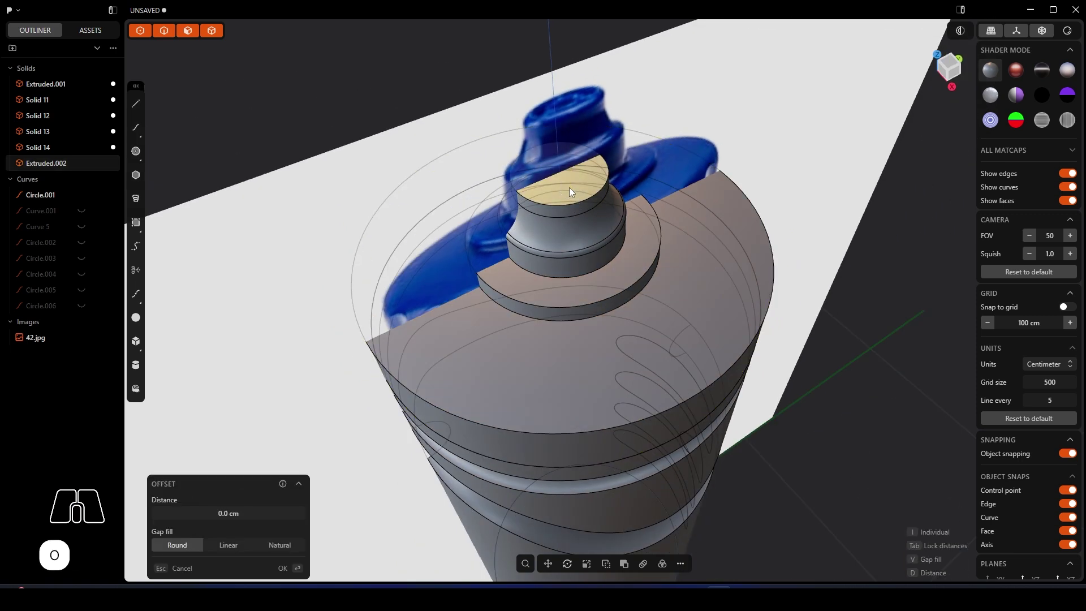
left_click(585, 192)
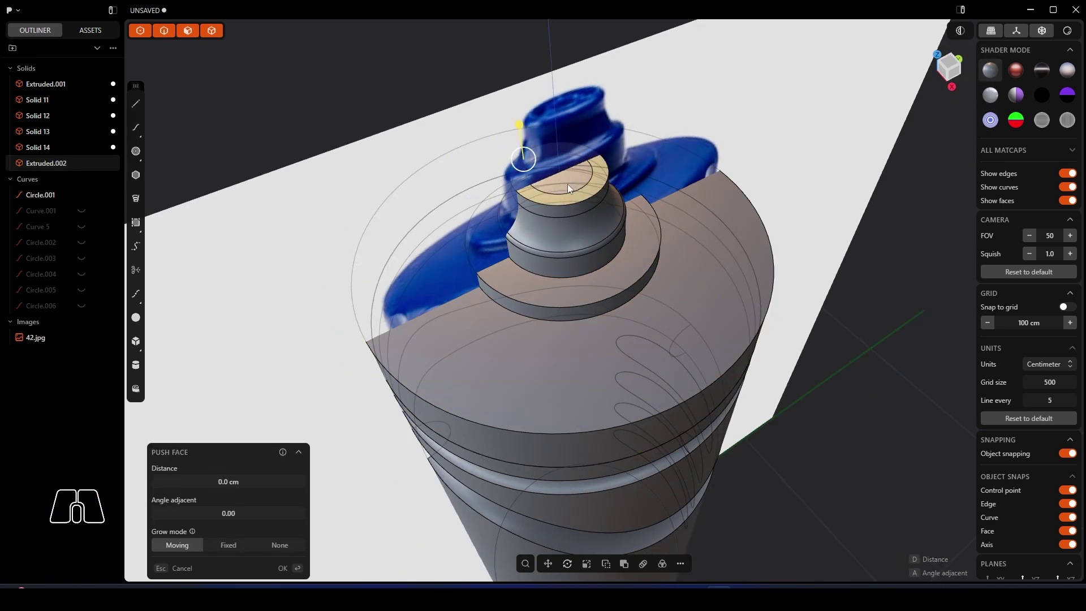
middle_click_drag(568, 185, 566, 157)
left_click_drag(565, 150, 565, 156)
left_click(701, 161)
Step: Fillet the inner edge where the second tier meets the low disc on the cap
right_click_drag(707, 221, 711, 218)
scroll(667, 212, "up", 5)
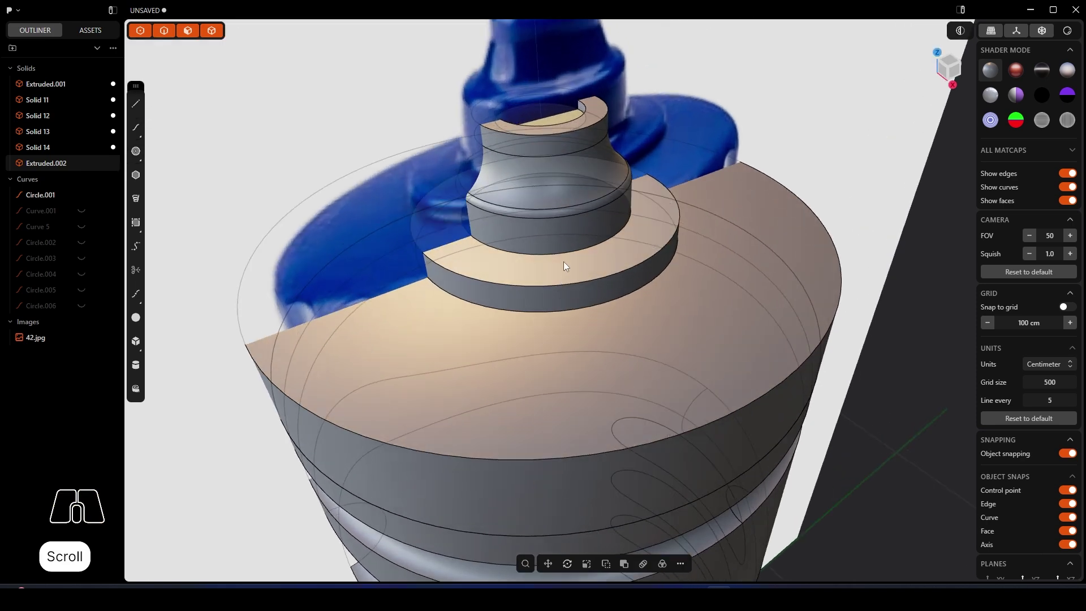
left_click(569, 254)
left_click_drag(569, 253, 587, 256)
right_click(604, 271)
Step: Fillet the upper and lower edges of the low disc together
left_click(608, 274)
key("shift")
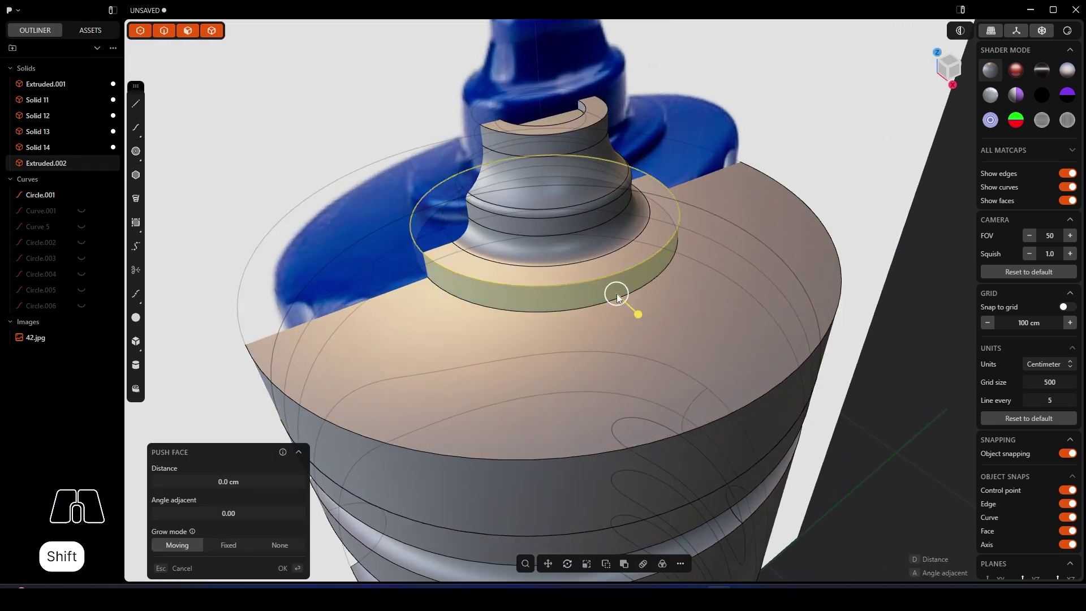
left_click(604, 305, "shift")
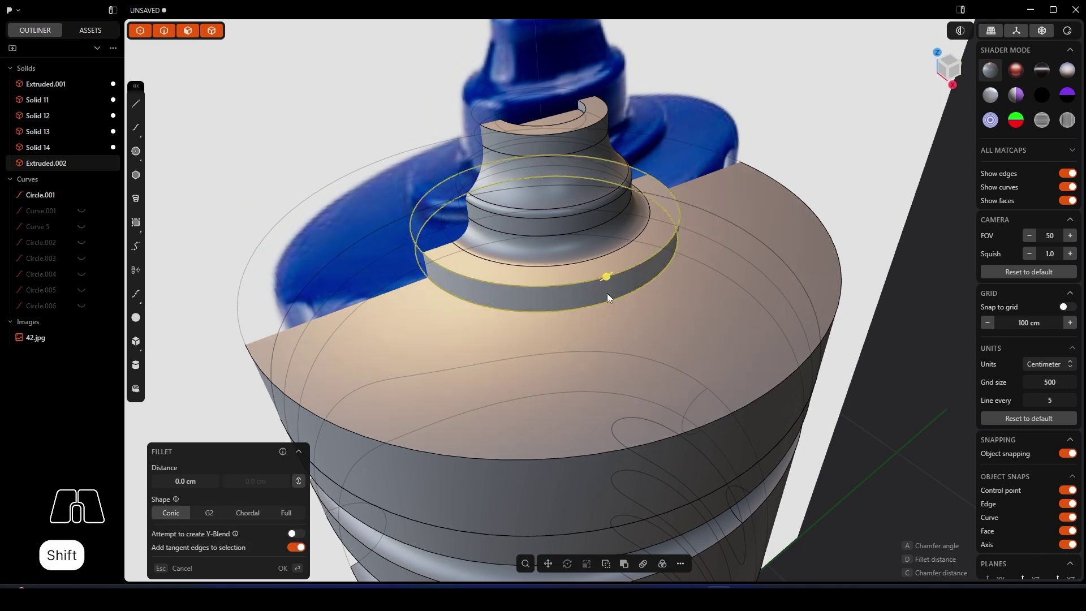
left_click_drag(607, 291, 610, 276)
right_click(739, 215)
Step: In the right-side view, draw a small centre circle at the middle of the cap's upper edge
scroll(728, 226, "down", 5)
middle_click_drag(717, 307, 670, 317, "alt")
scroll(647, 251, "up", 5)
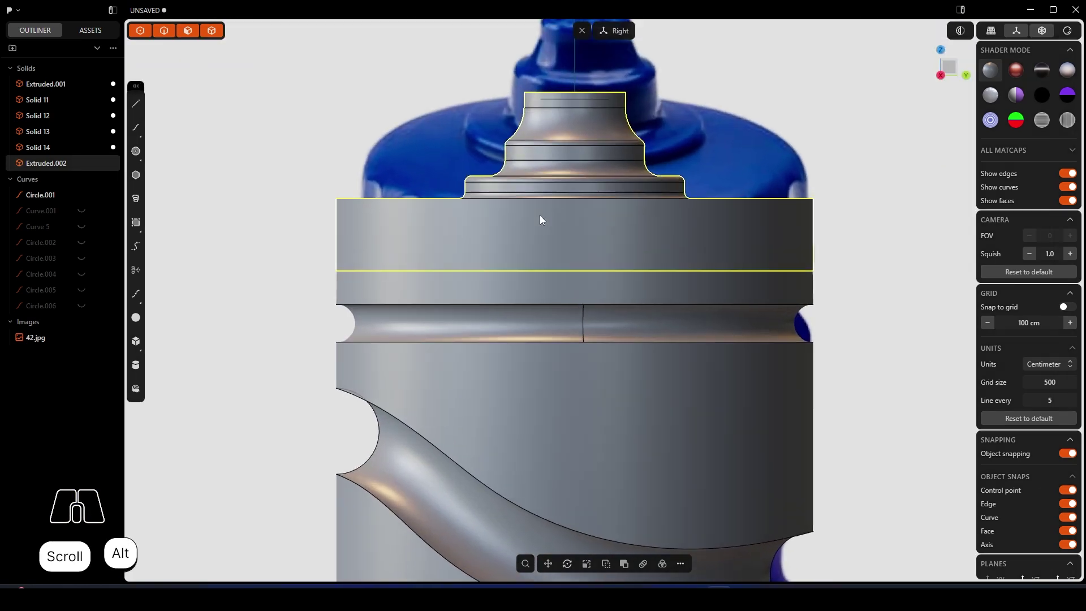
left_click(136, 151)
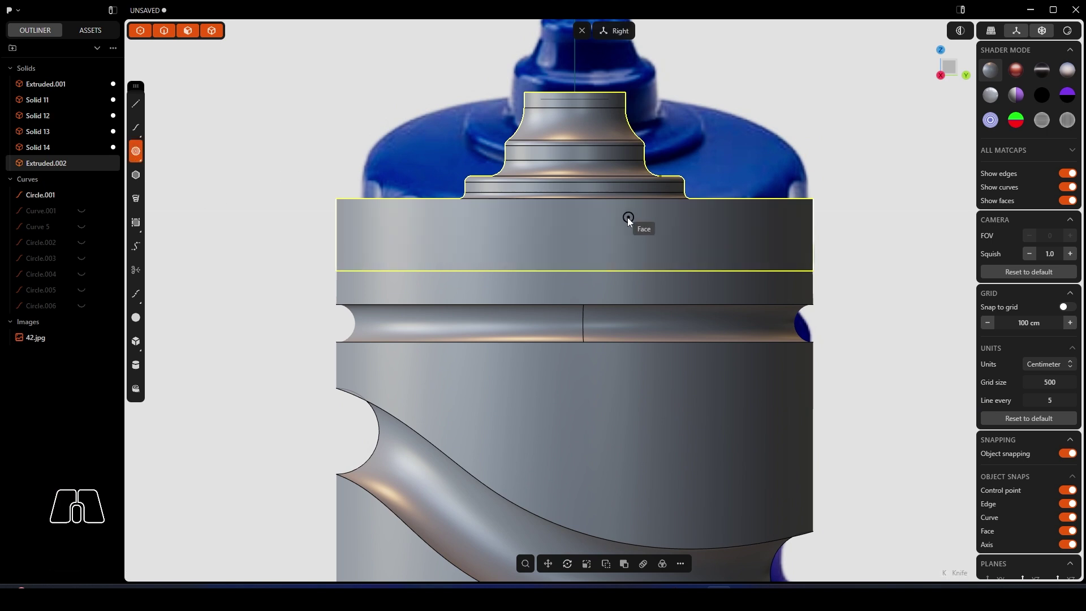
left_click(575, 198)
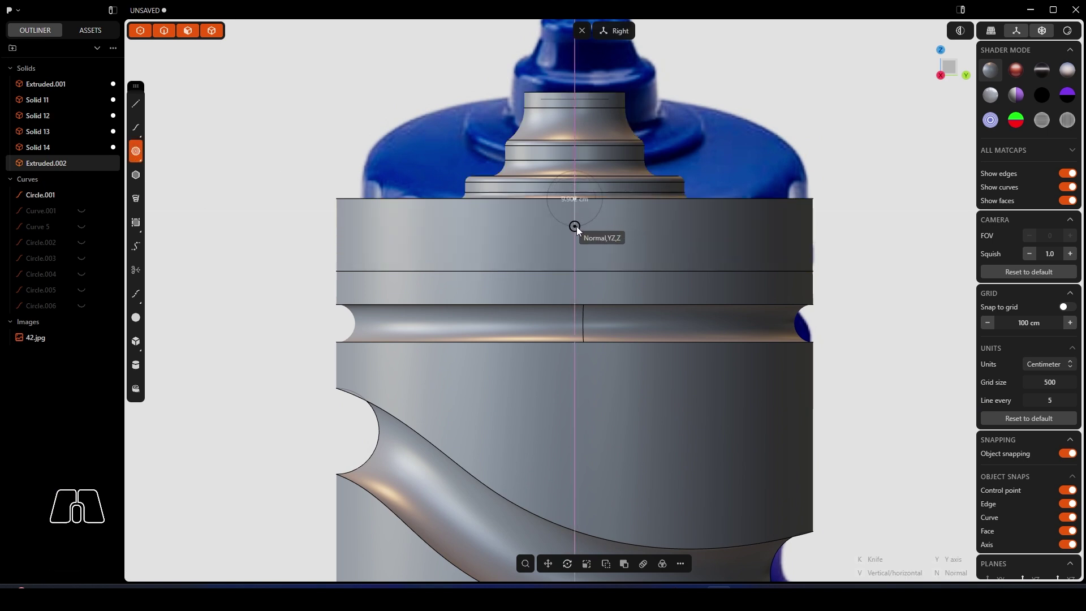
left_click(576, 226)
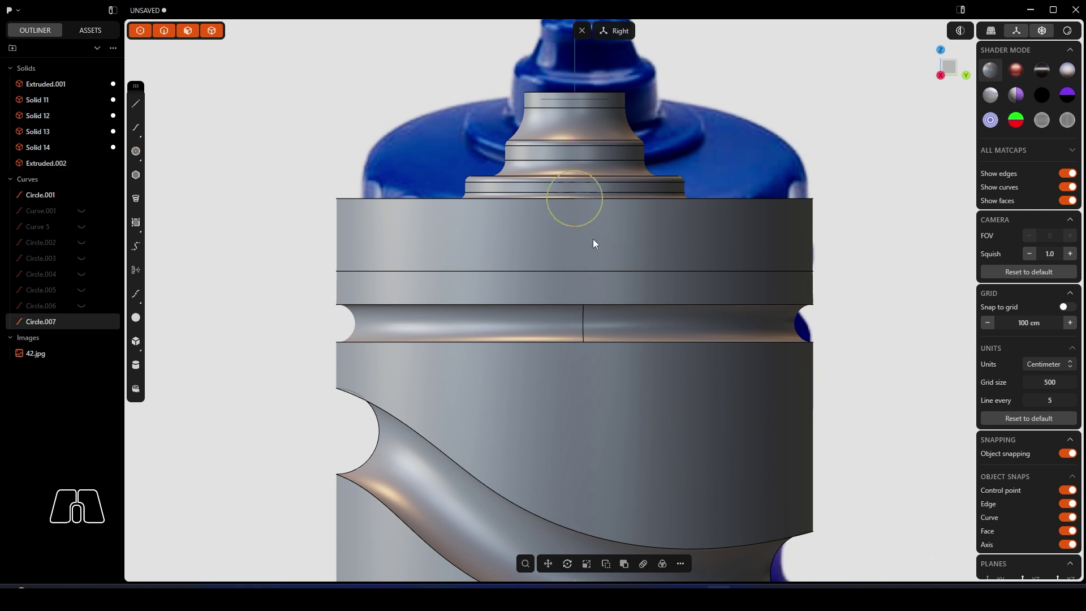
Step: Draw a three-point rectangle as wide as the circle, from the cap's upper edge down to its lower edge
left_click(137, 155)
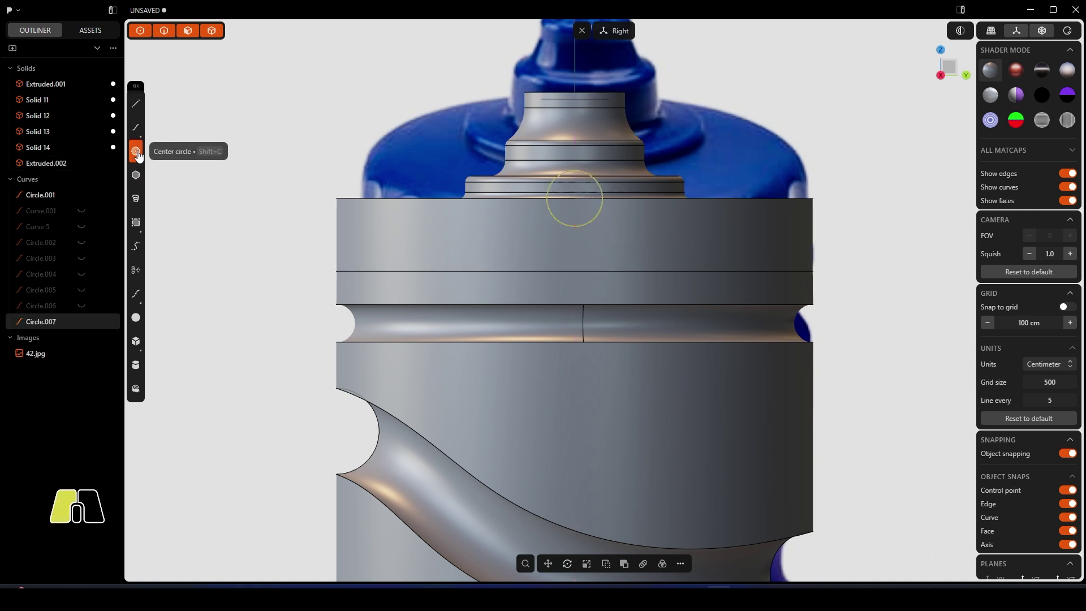
left_click(136, 222)
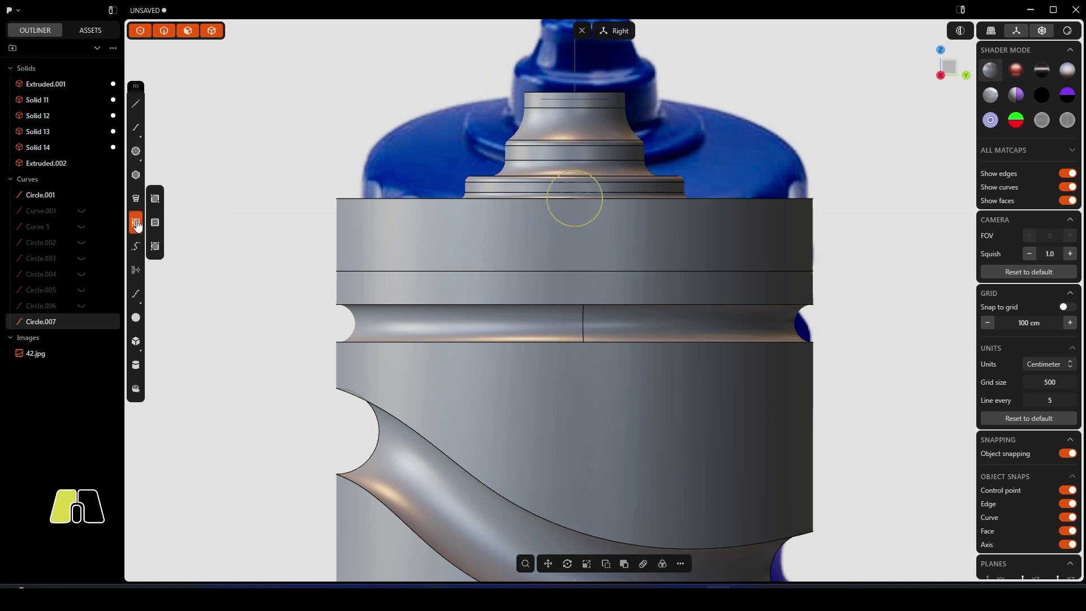
left_click(154, 252)
scroll(549, 199, "up", 4)
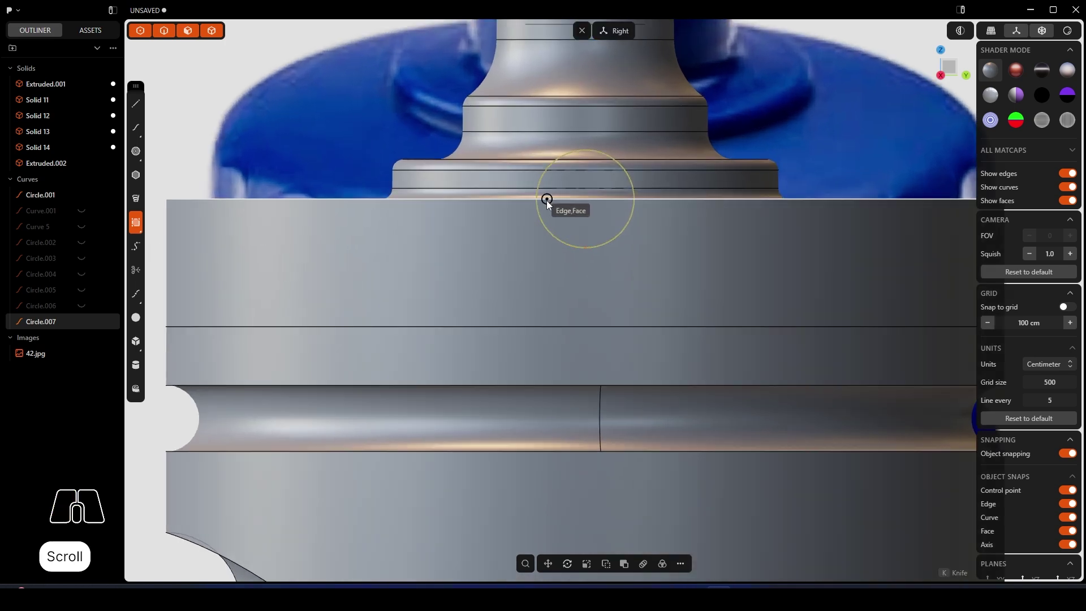
left_click(537, 199)
left_click(635, 199)
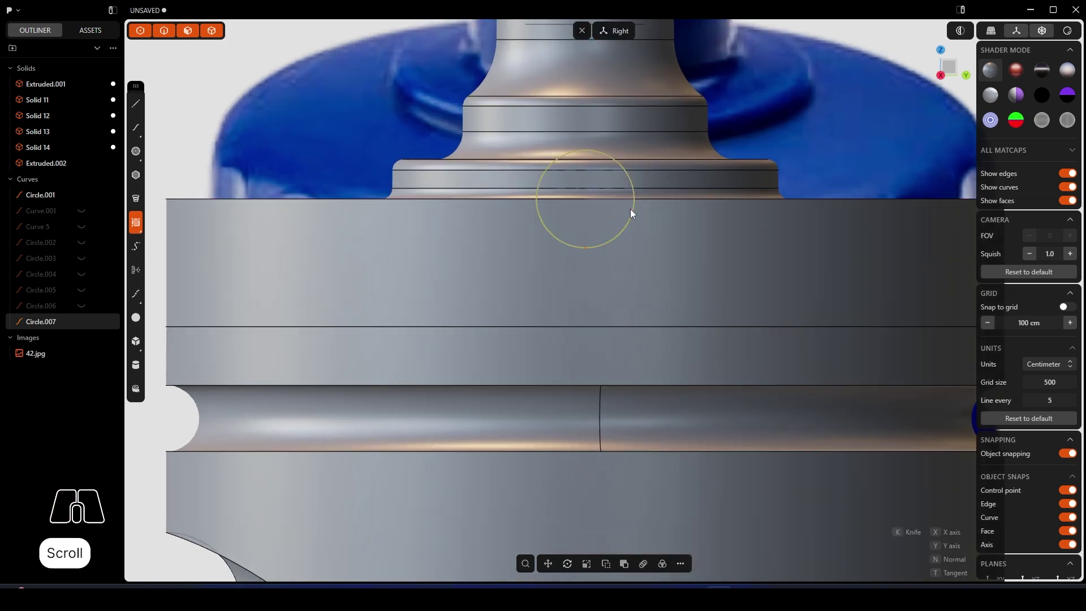
left_click(635, 325)
Step: Trim away the overlapping circle and rectangle segments to leave one arch-shaped outline
middle_click_drag(566, 218, 566, 236)
scroll(544, 225, "up", 2)
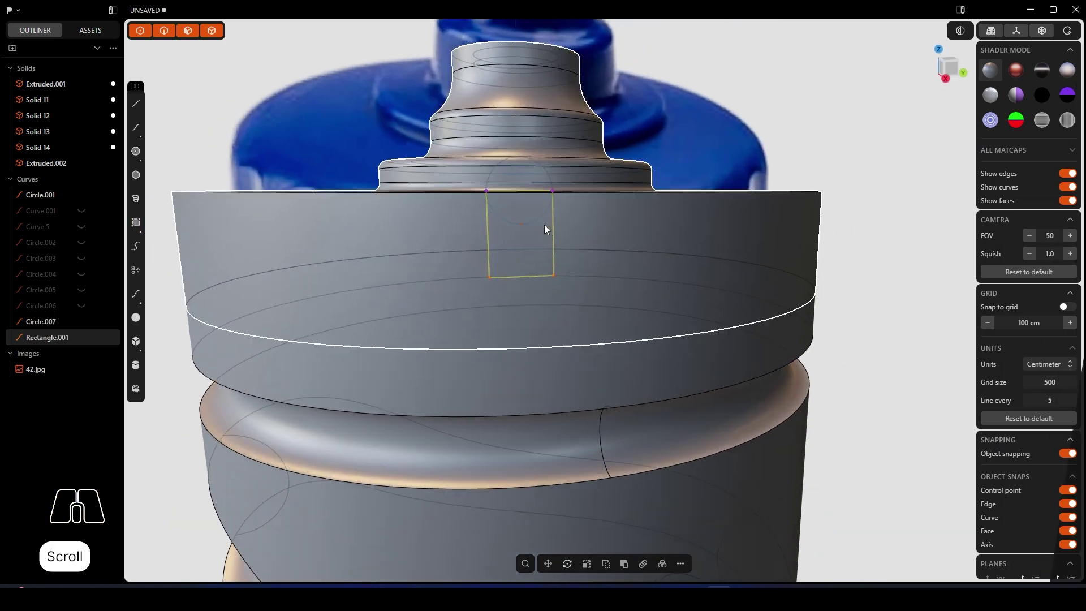
key("t")
scroll(531, 219, "up", 1)
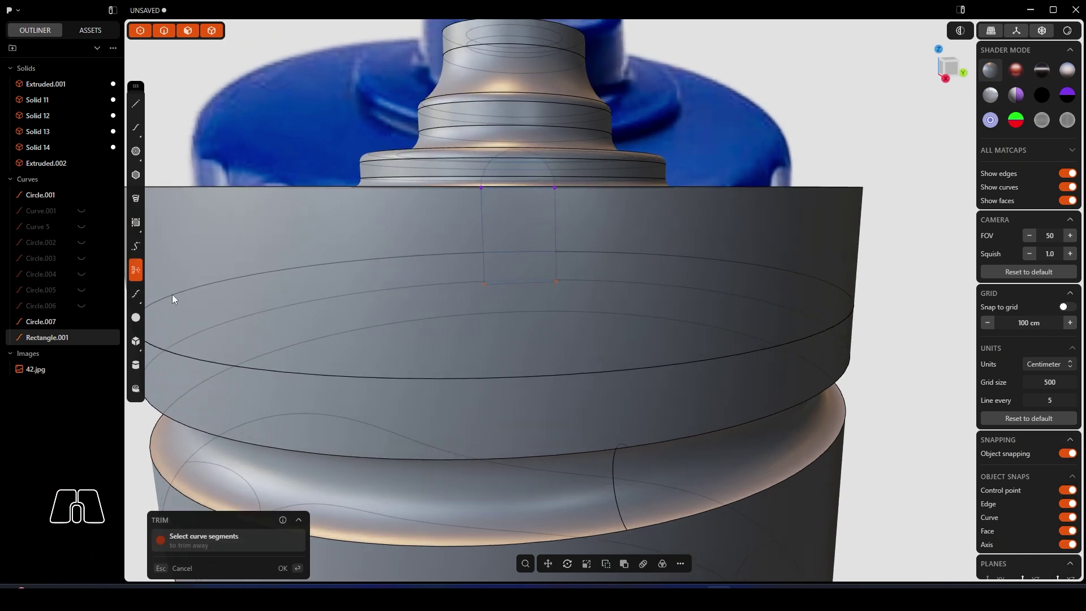
scroll(485, 249, "down", 3)
middle_click_drag(513, 237, 541, 256)
scroll(541, 256, "up", 3)
scroll(541, 261, "down", 2)
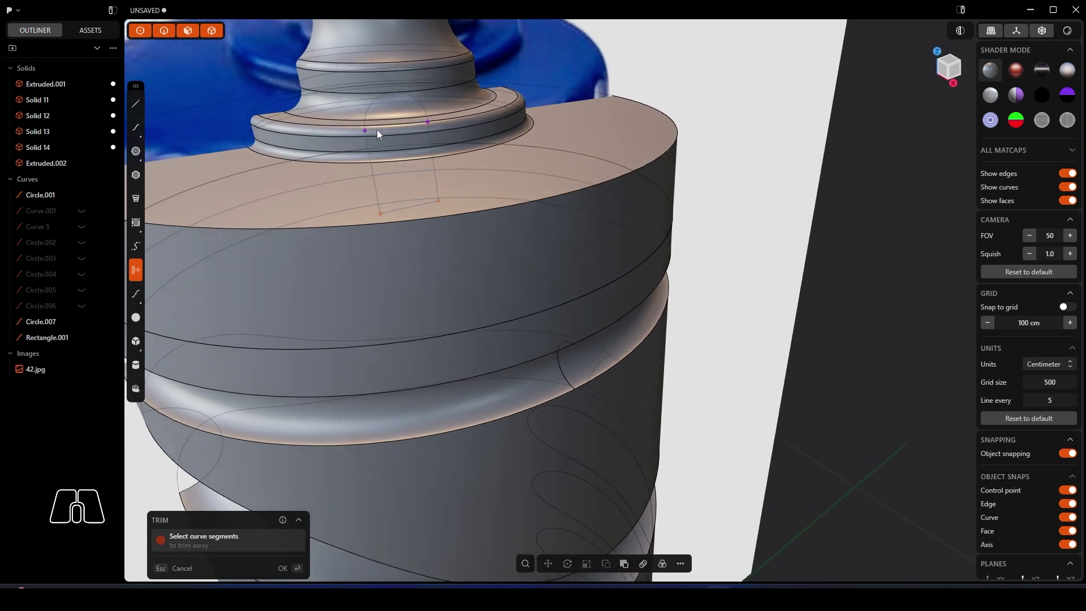
key("Return")
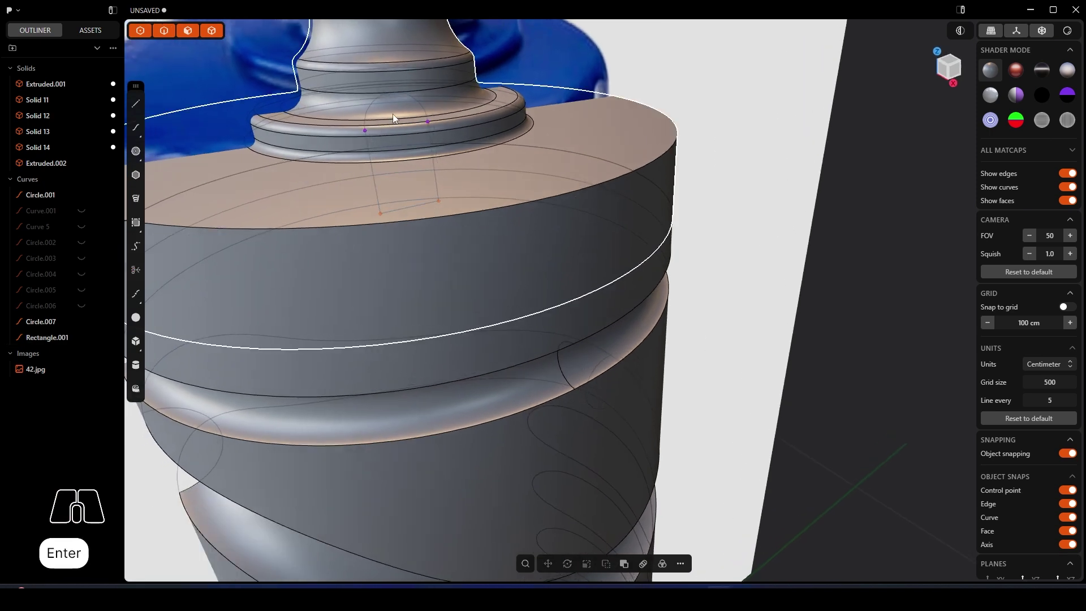
Step: Hide the 42.jpg reference image so that the cap and arch outline stand clear of it
left_click(376, 133)
key("e")
scroll(368, 136, "up", 4)
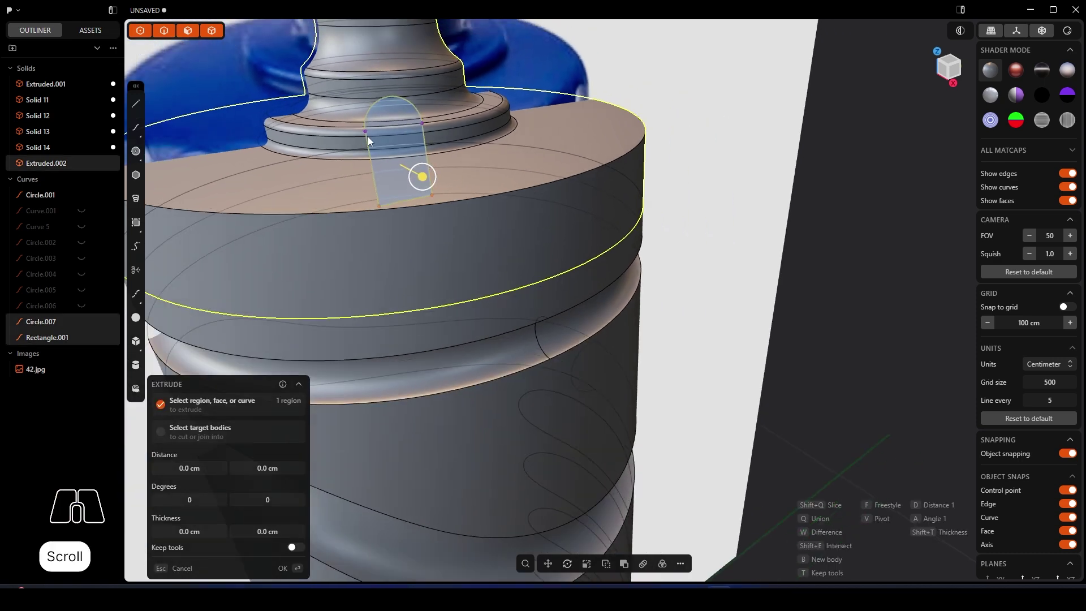
left_click(81, 370)
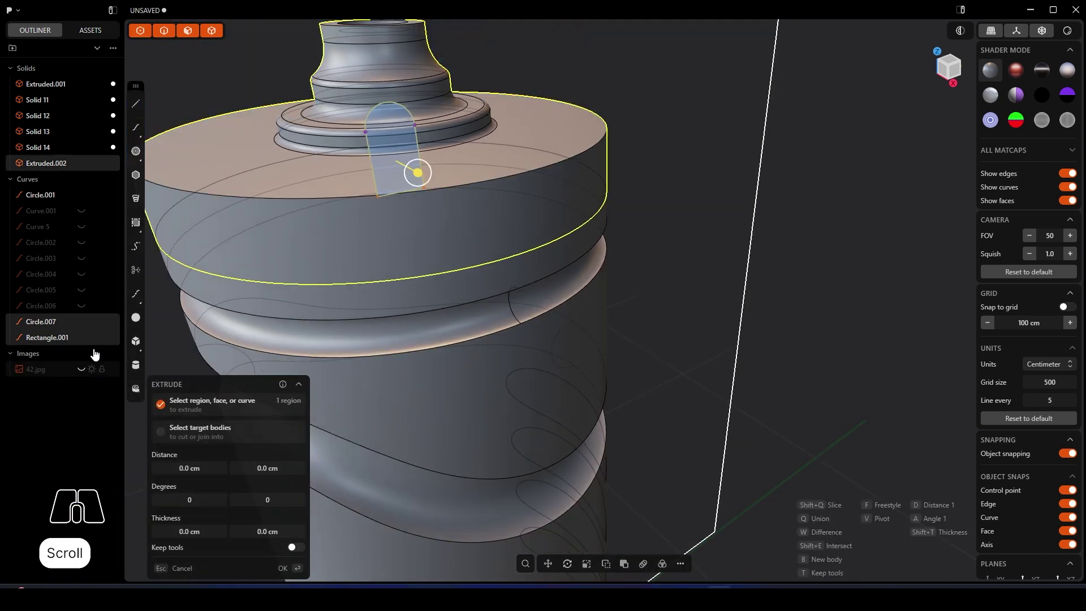
middle_click_drag(162, 287, 554, 161)
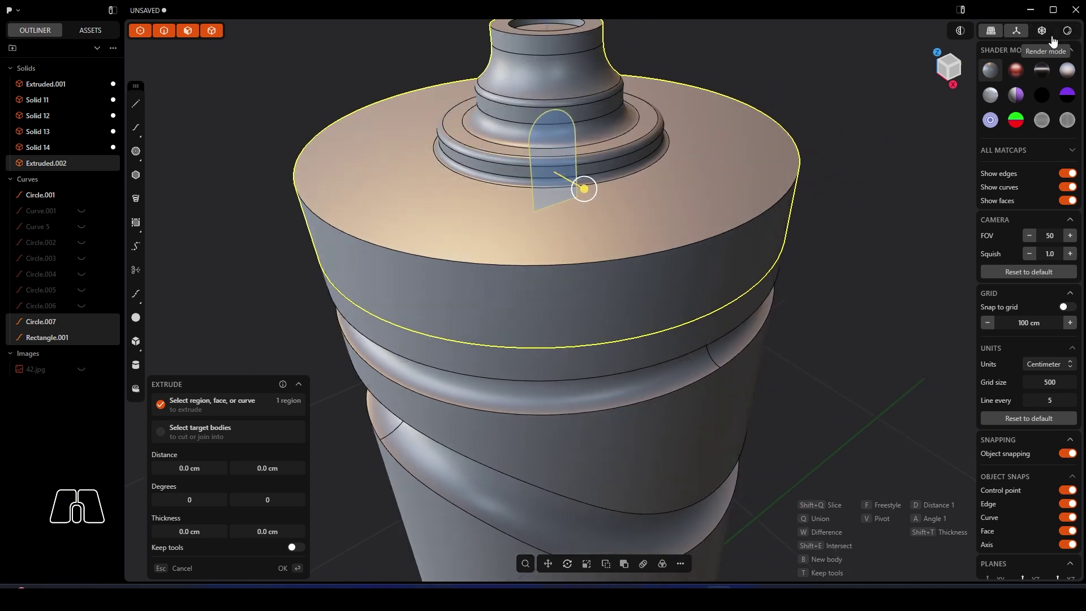
Step: Join the arch's arc and straight segments into one single curve
left_click(139, 32)
key("Escape")
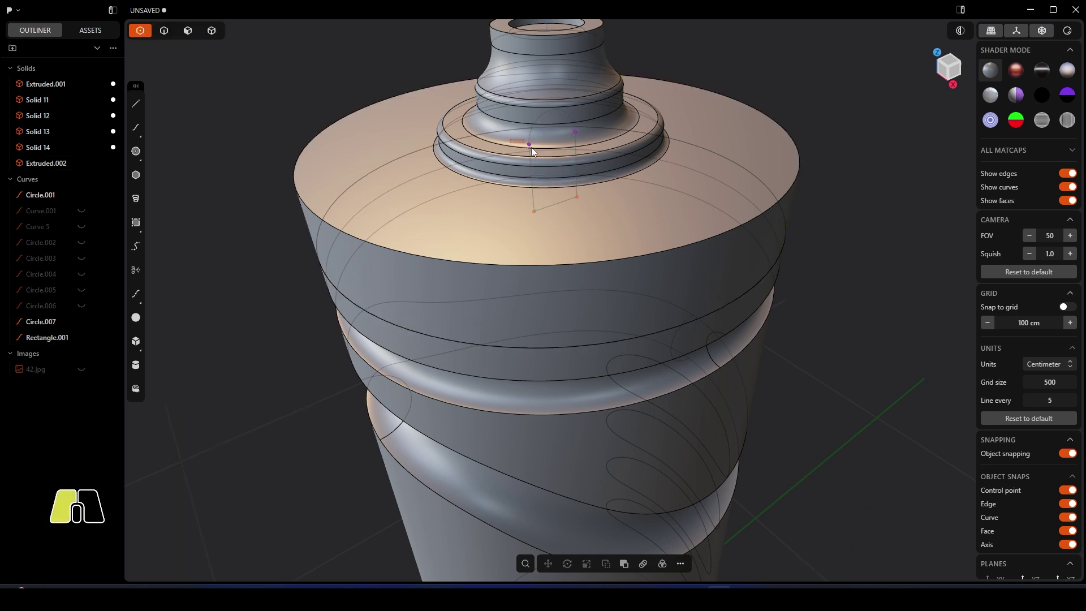
key("j")
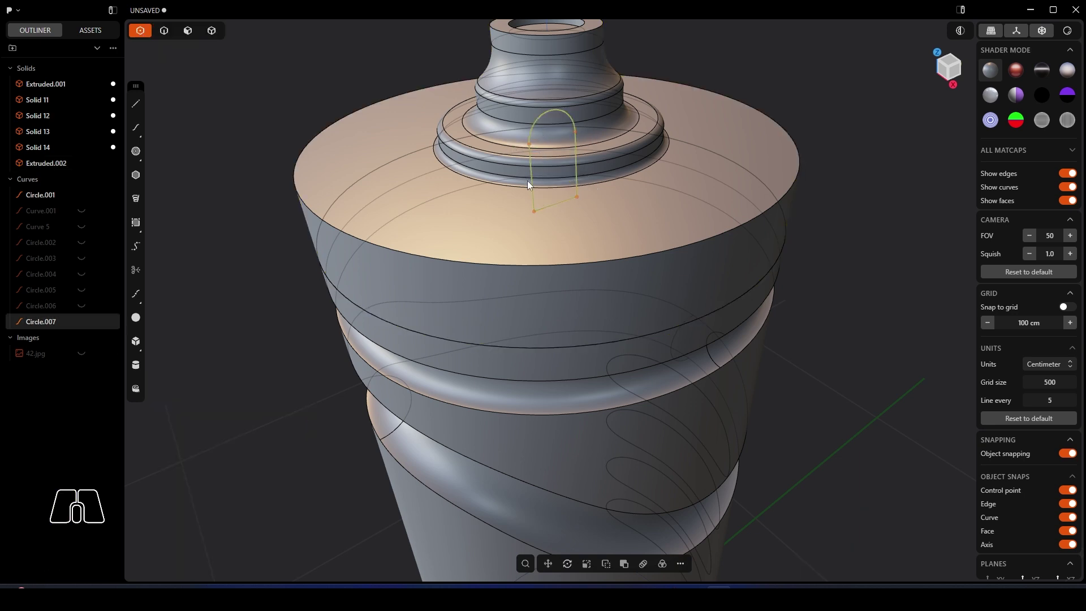
Step: Move the arch curve along the X axis from the centre of the bottle out to the cap's side wall
key("g")
middle_click_drag(528, 186, 553, 186)
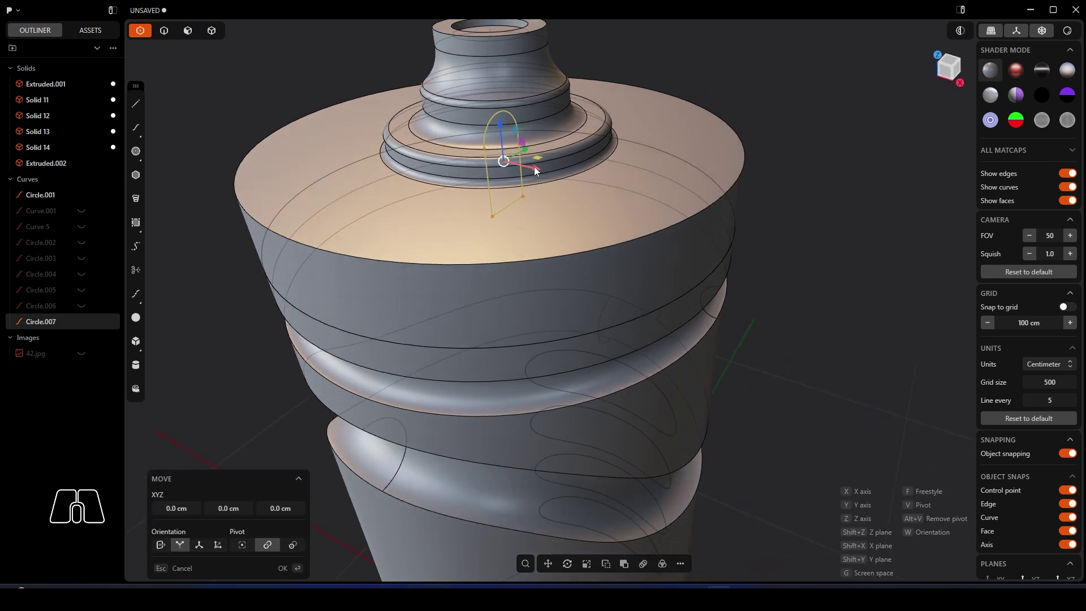
left_click_drag(533, 167, 770, 222)
left_click(789, 296)
middle_click_drag(748, 236, 738, 215)
Step: Extrude the arch region symmetrically by about 1.413 cm in both directions through the cap's side wall
key("5")
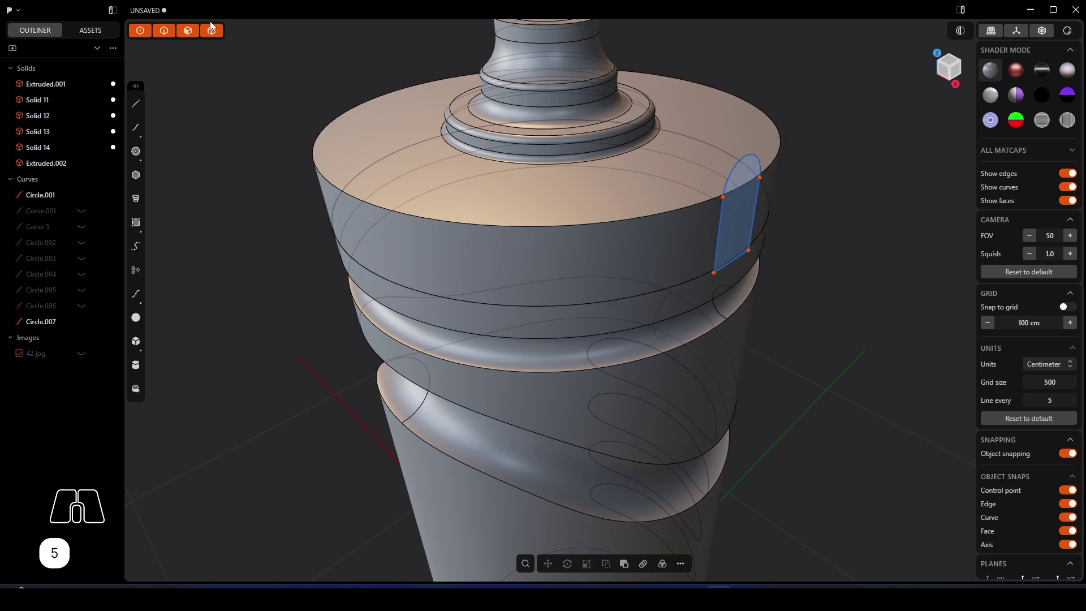
left_click(745, 207)
key("e")
middle_click_drag(727, 211, 766, 215)
left_click_drag(784, 222, 794, 223)
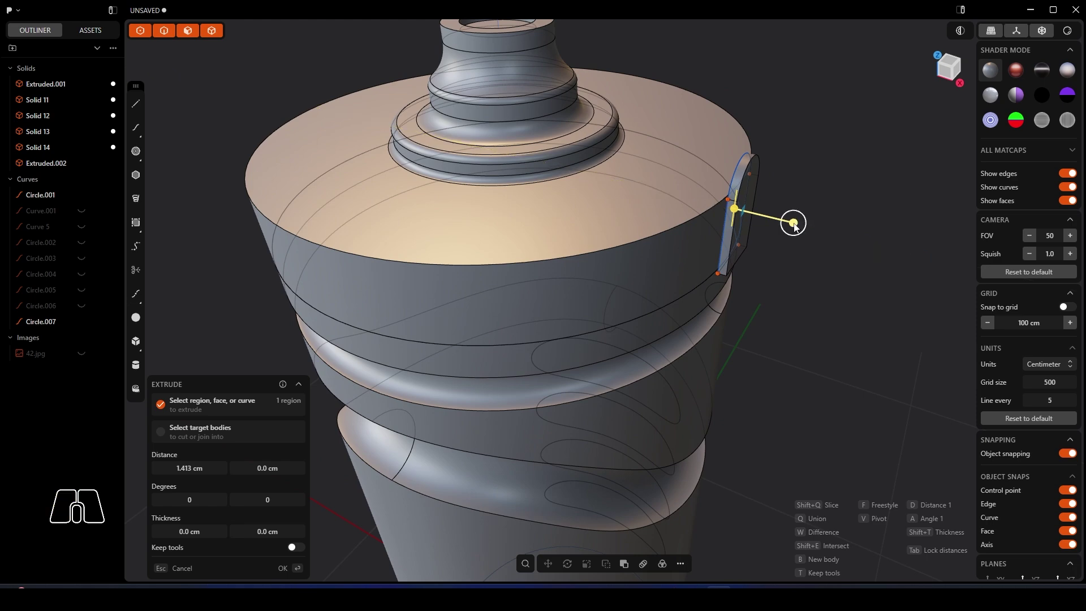
key("Tab")
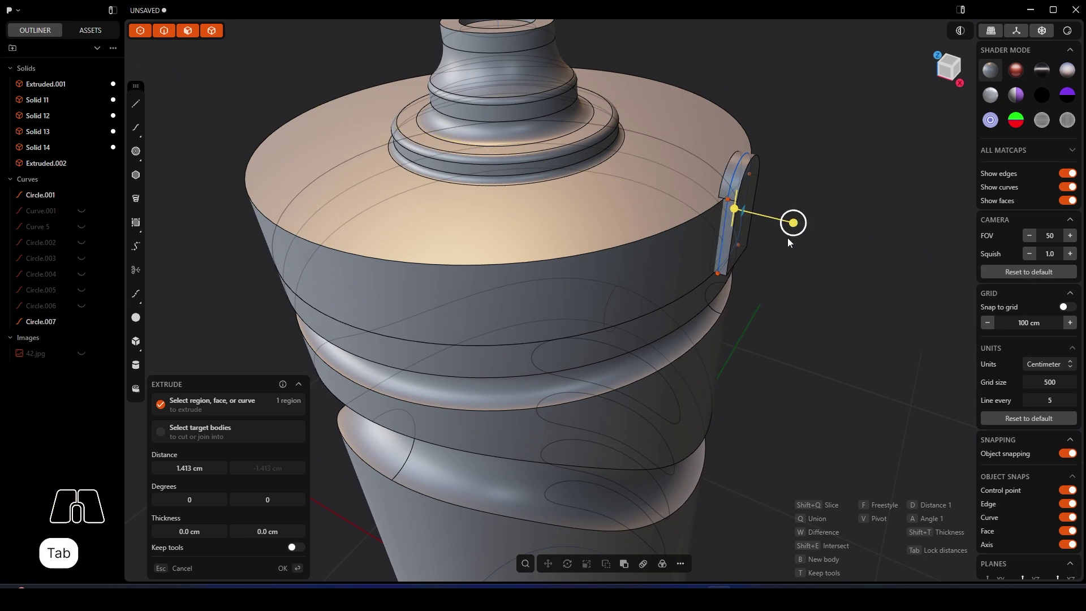
right_click(801, 245)
Step: In the right-side view, move the arch block down along Z until its rounded top lies below the cap's upper edge
middle_click_drag(822, 280, 789, 287, "alt")
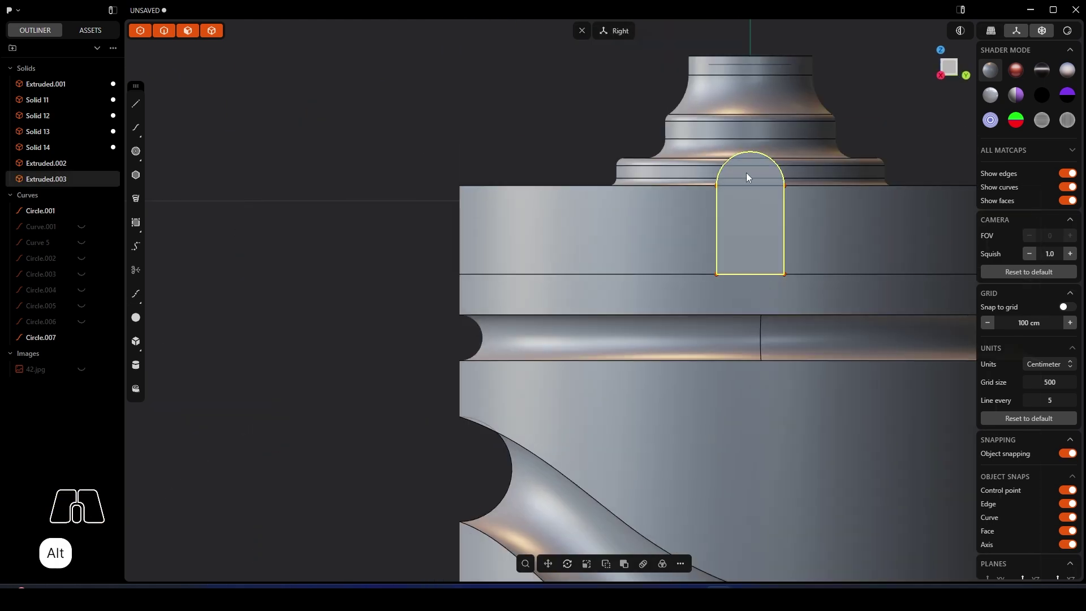
key("g")
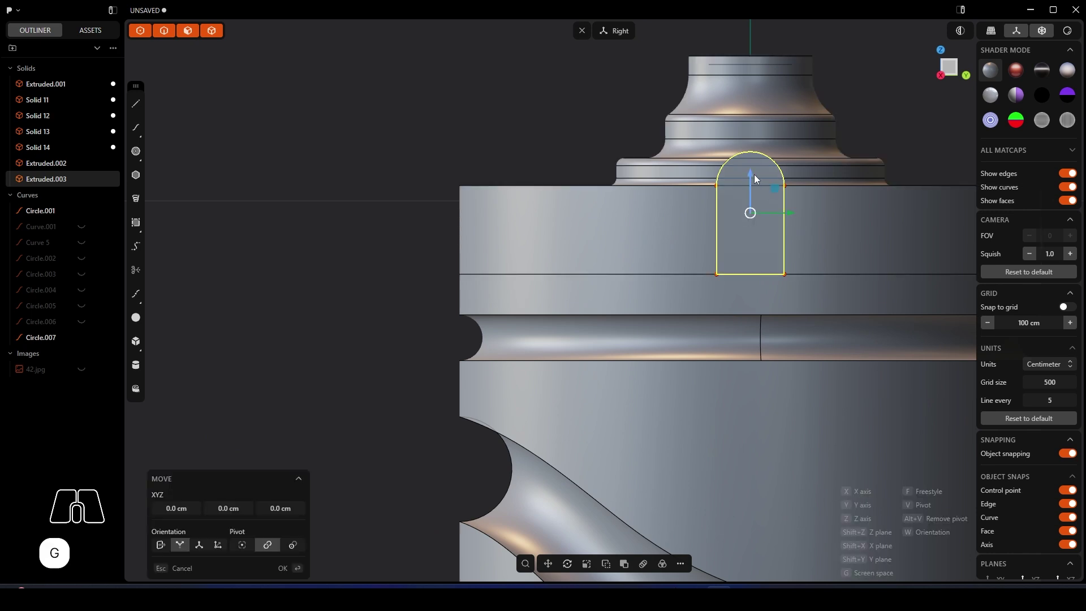
left_click_drag(754, 174, 755, 218)
Step: Push the arch block's bottom face up to the level of the cap's lower edge
middle_click_drag(712, 222, 765, 226)
scroll(712, 323, "up", 3)
key("f")
left_click(708, 329)
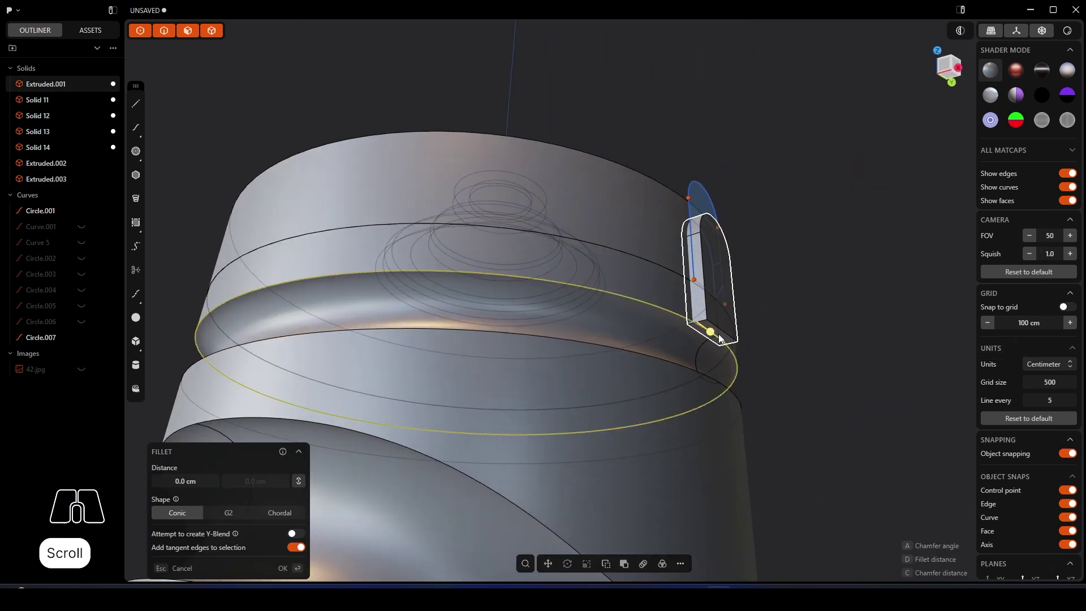
left_click(720, 339)
scroll(721, 338, "up", 4)
left_click(701, 324)
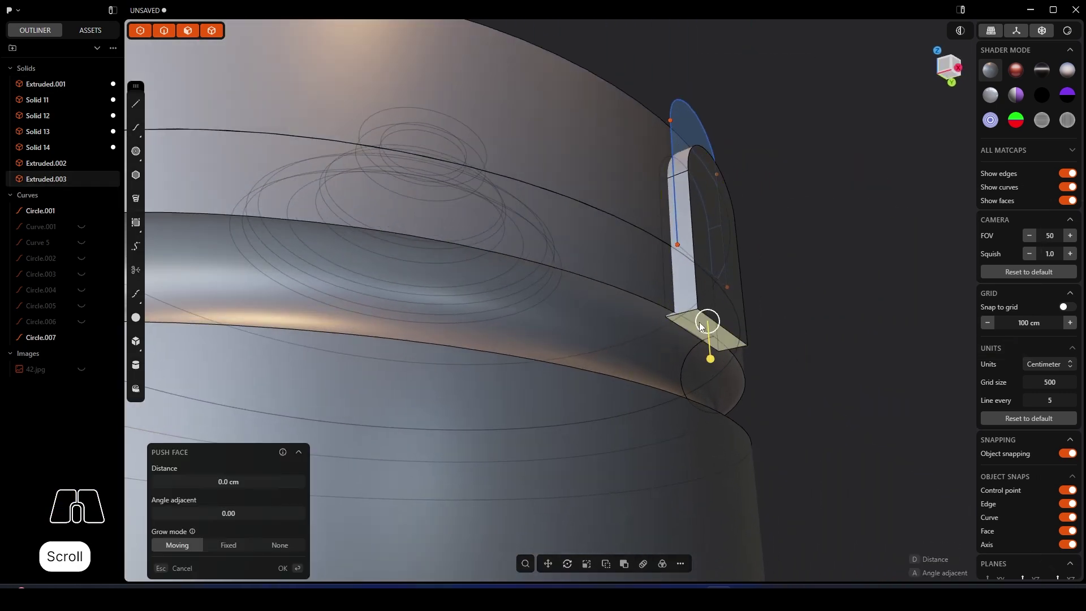
left_click_drag(703, 326, 708, 295)
right_click(803, 268)
left_click(803, 268)
Step: Hide the Circle.001 and Circle.007 curves
middle_click_drag(802, 268, 705, 239)
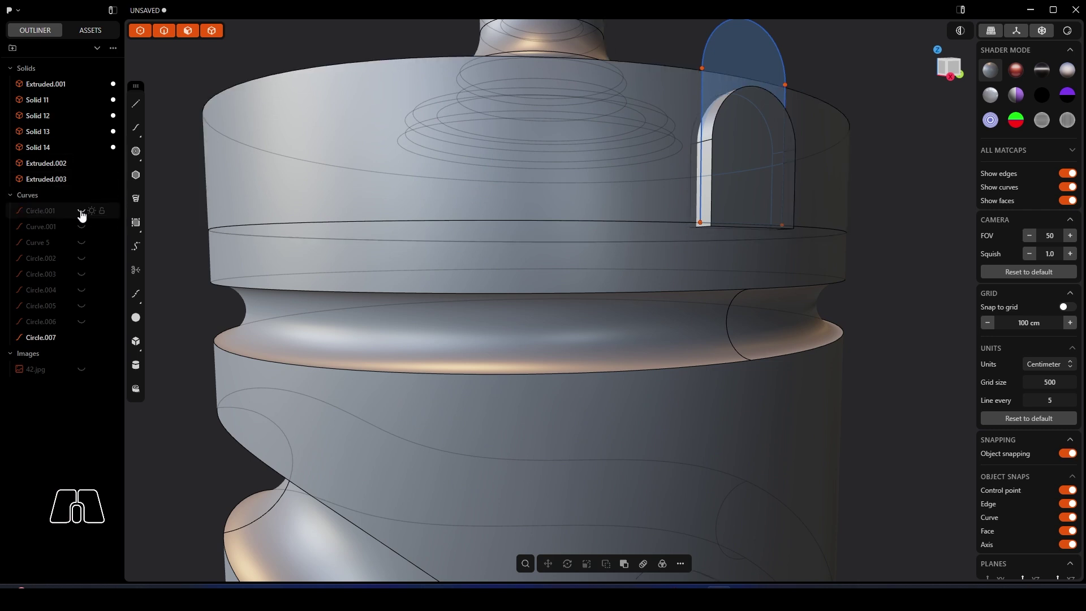
left_click(86, 338)
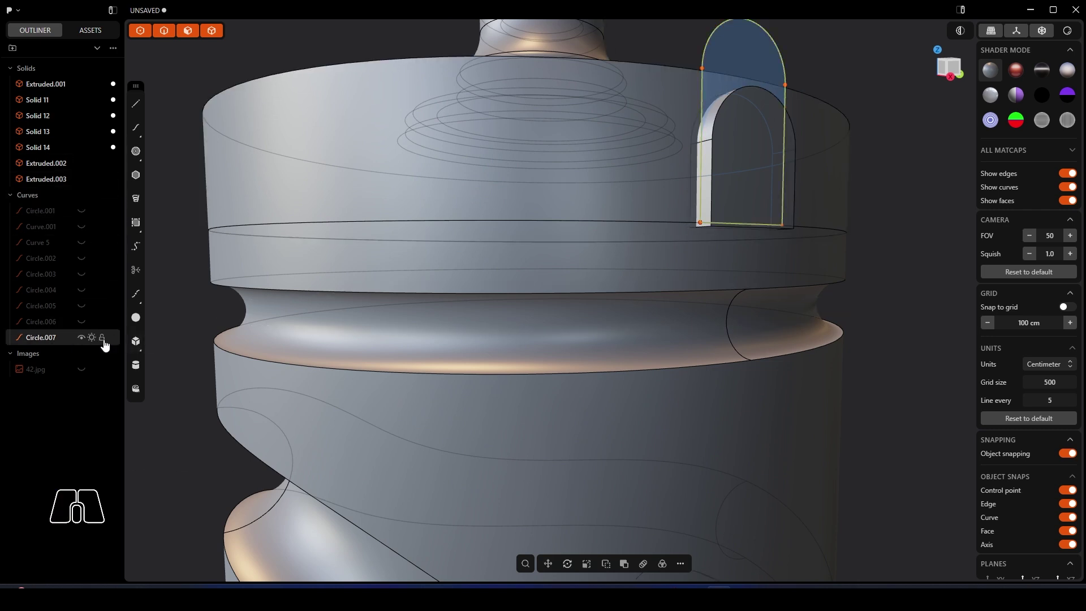
scroll(694, 121, "down", 5)
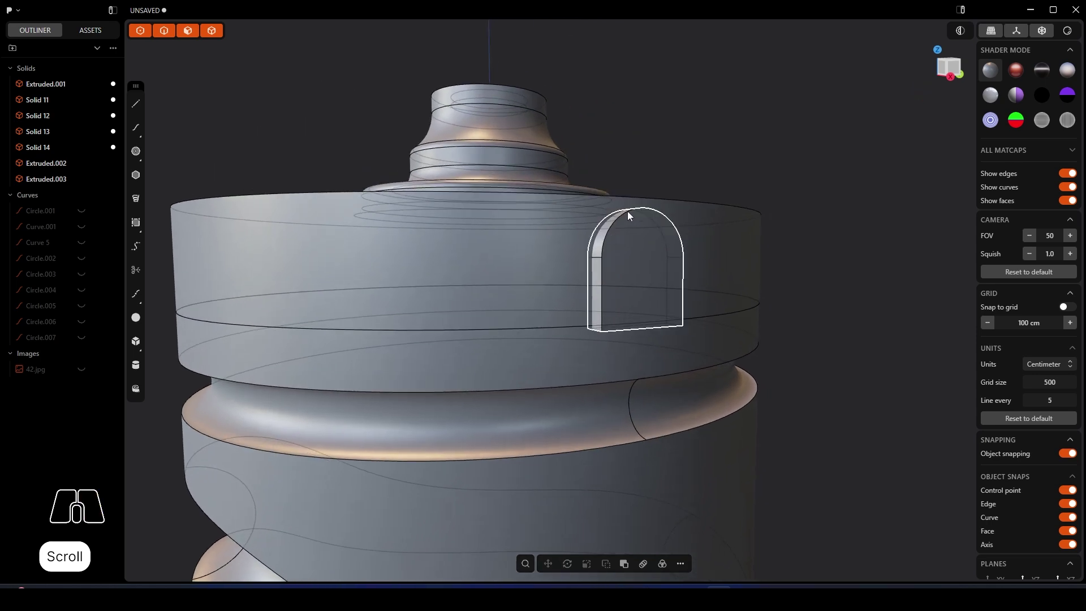
Step: With the arch block isolated, fillet the edge around its inward-facing side
middle_click_drag(535, 247, 682, 280)
left_click(698, 263)
left_click(630, 270)
key("slash")
scroll(579, 257, "up", 3)
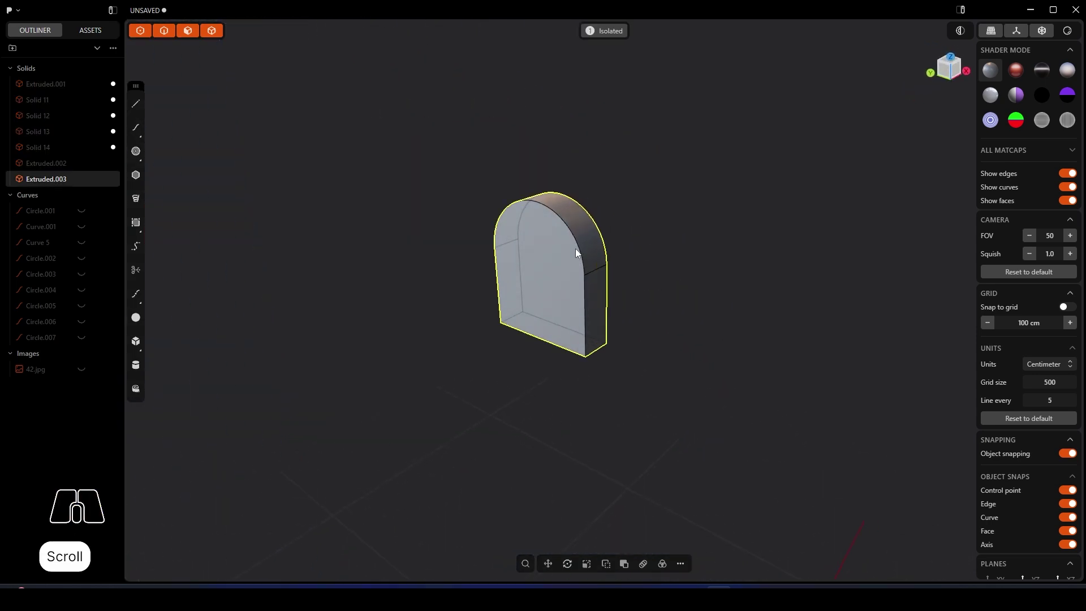
key("f")
left_click_drag(579, 251, 577, 251)
middle_click_drag(588, 264, 538, 269)
key("Return")
key("slash")
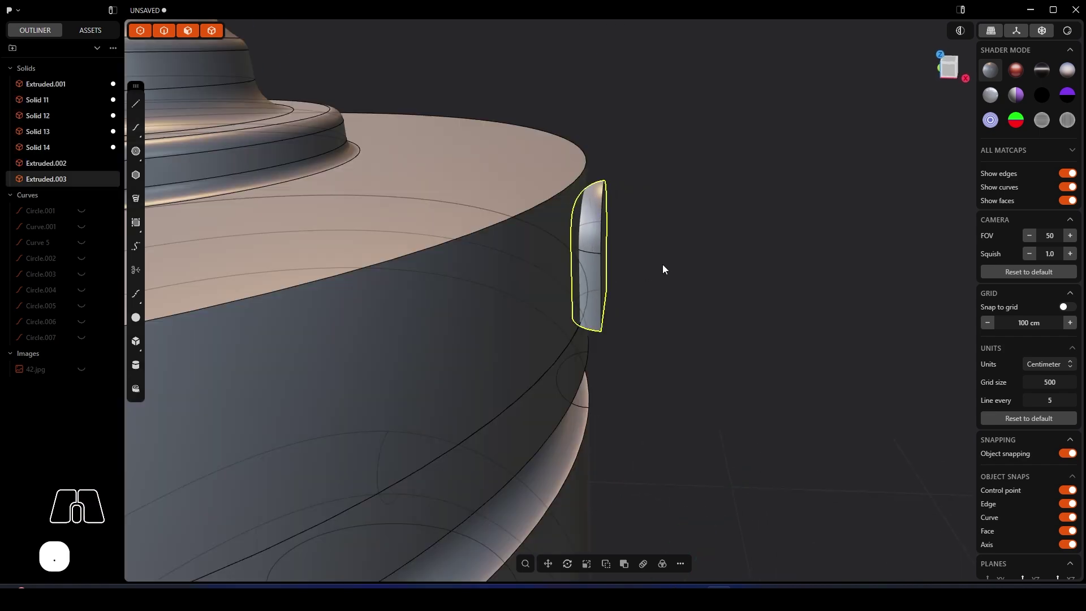
Step: Move the arch block slightly inward so that it sits deeper in the cap's side wall
middle_click_drag(663, 265, 627, 252)
scroll(620, 257, "up", 1)
left_click(615, 256)
left_click(615, 254)
key("g")
left_click_drag(628, 254, 626, 254)
right_click(684, 297)
middle_click_drag(683, 307, 548, 257)
Step: Create a radial array of 22 arch blocks over 360 degrees around the bottle's centre
left_click(542, 257)
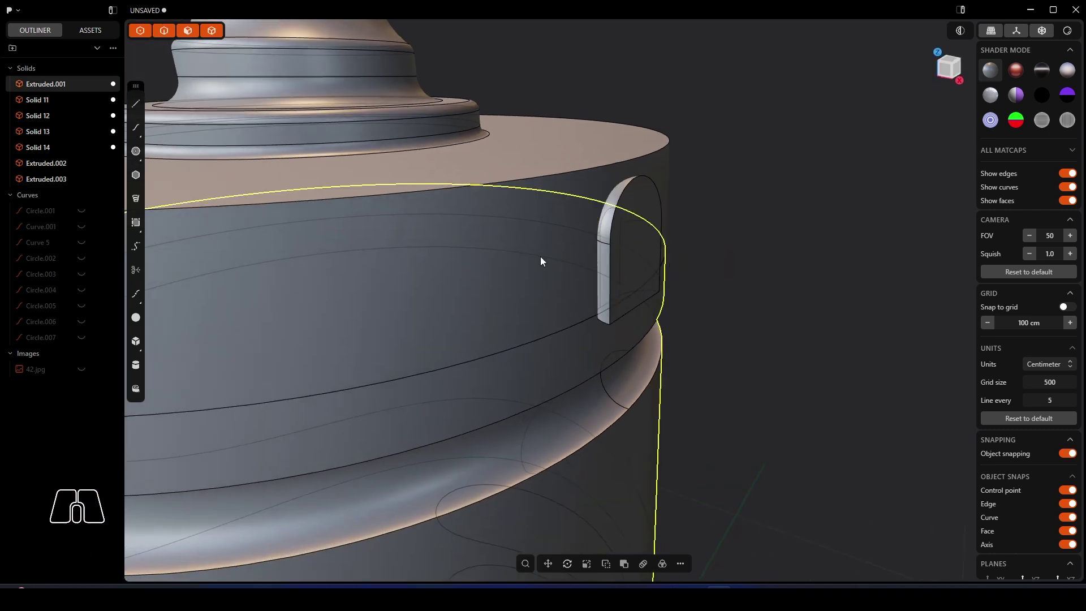
left_click(640, 247)
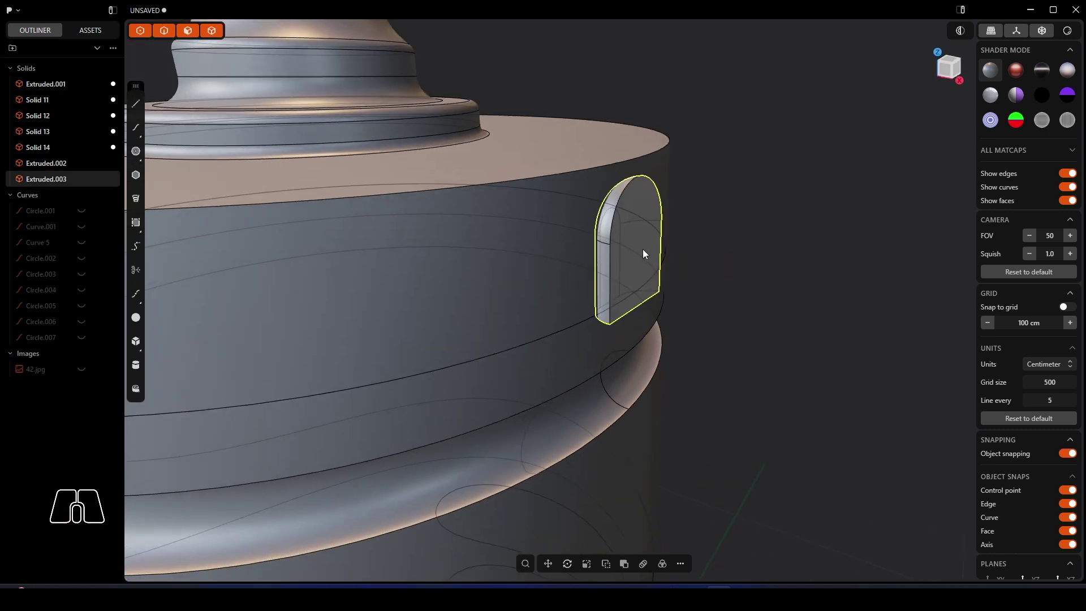
left_click(662, 564)
middle_click_drag(698, 342, 510, 257, "alt")
scroll(600, 339, "down", 4)
scroll(418, 309, "up", 2)
left_click(363, 291)
scroll(565, 389, "up", 4)
right_click_drag(567, 389, 588, 295)
middle_click_drag(589, 295, 628, 345)
scroll(684, 289, "down", 3)
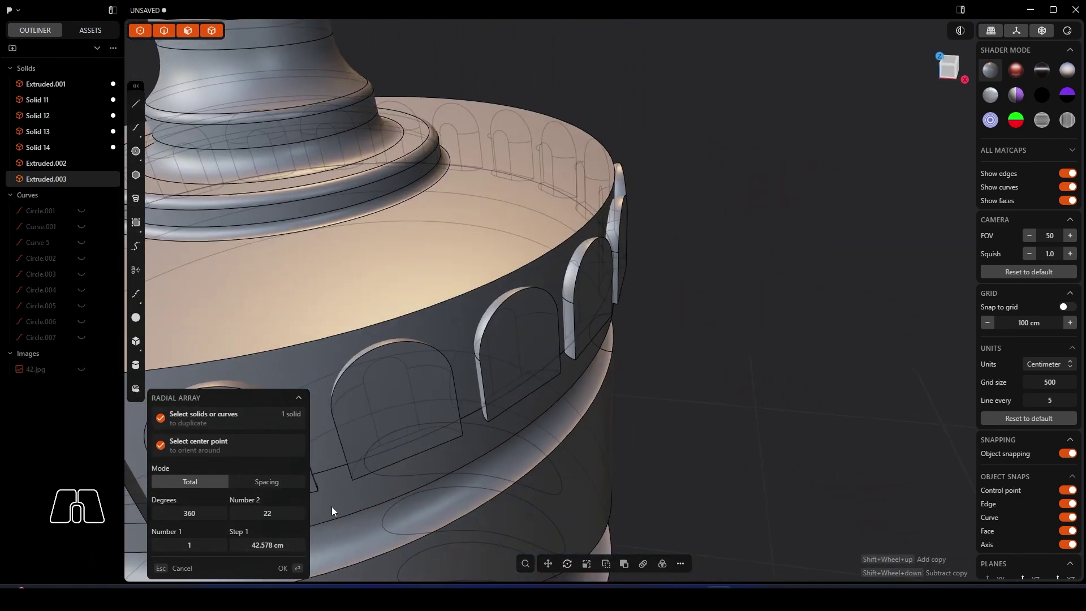
left_click(292, 568)
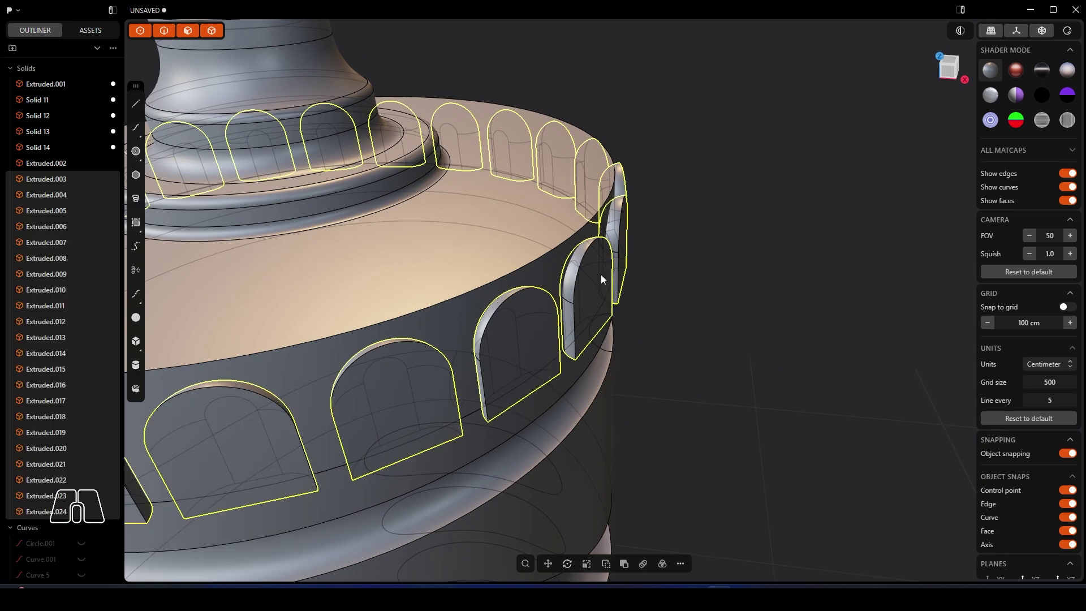
Step: Subtract all the arrayed arch blocks from the cap with a Boolean difference
left_click(481, 236)
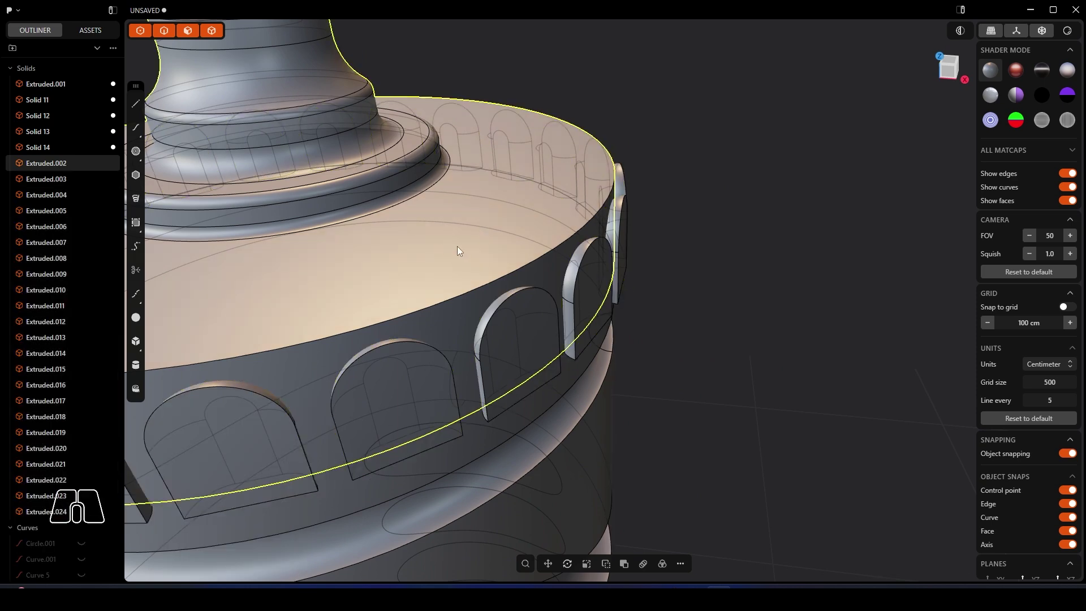
key("q")
middle_click_drag(618, 286, 529, 270)
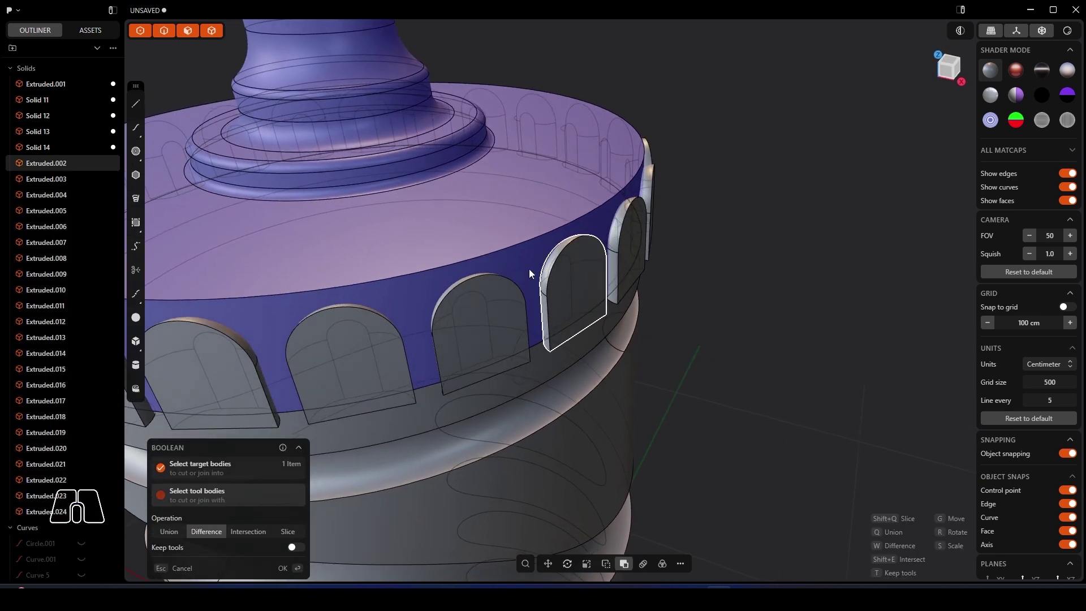
left_click(59, 178)
left_click(62, 514, "shift")
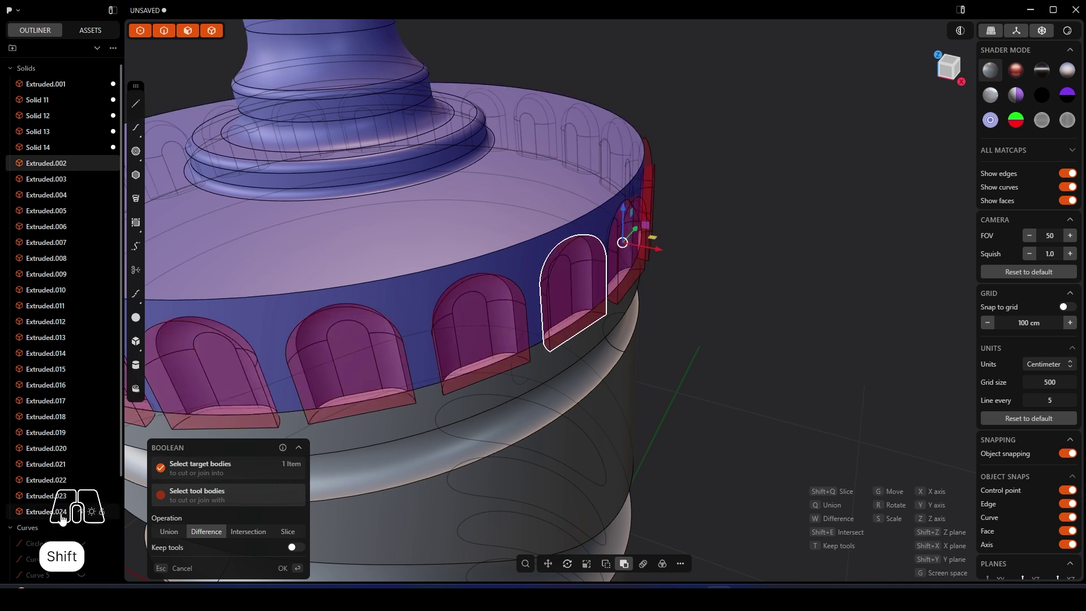
key("Return")
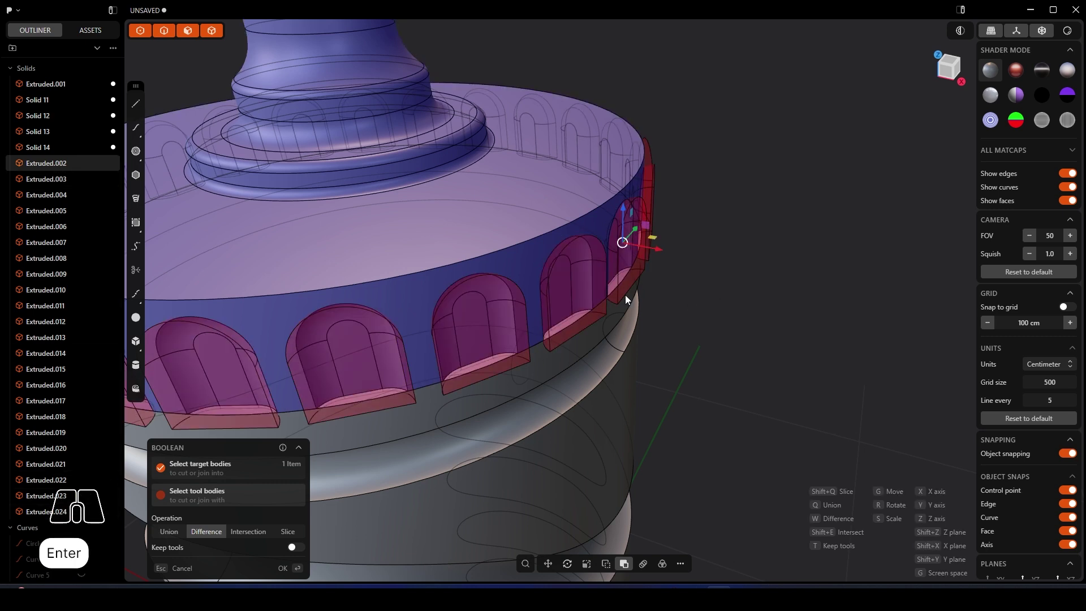
Step: Fillet the cap's outer upper edge, above the arched grip cutouts
middle_click_drag(541, 427, 592, 310)
left_click(630, 195)
key("b")
middle_click_drag(599, 213, 622, 224)
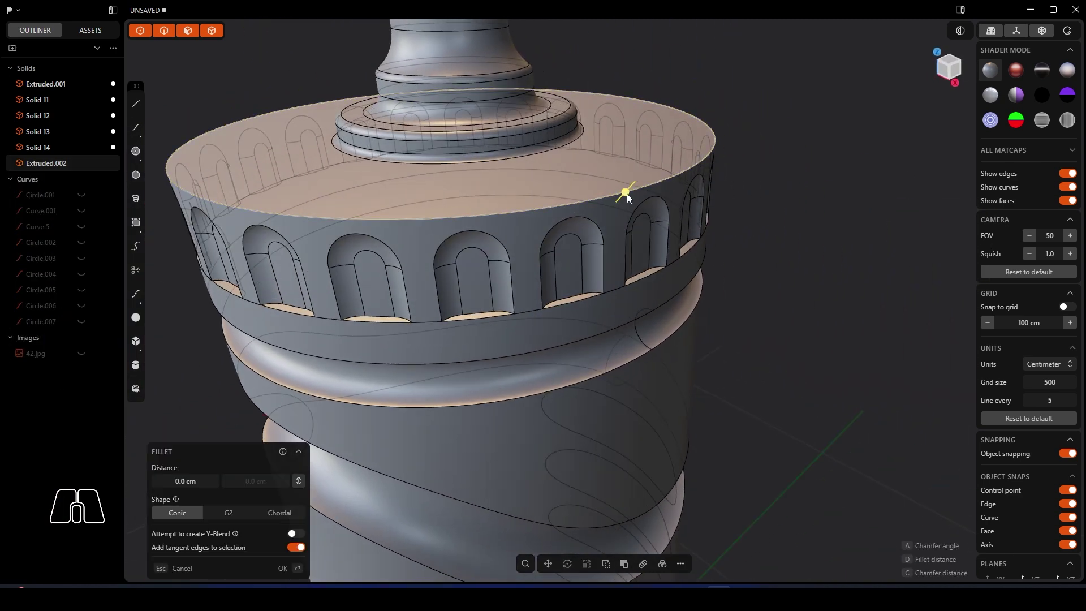
left_click_drag(627, 193, 651, 189)
key("Return")
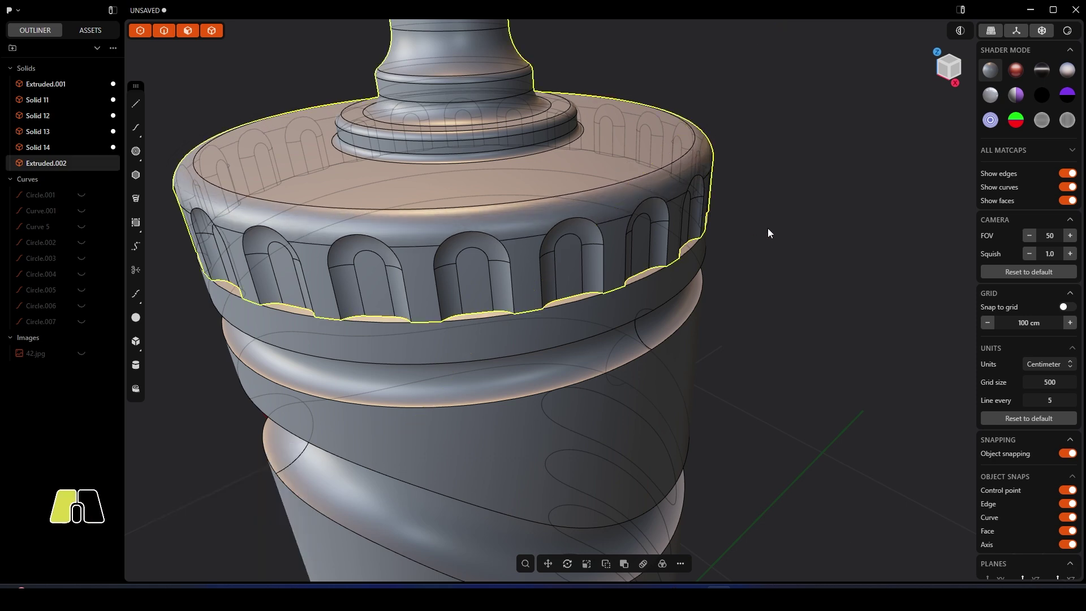
left_click(769, 229)
Step: Try to fillet the body's top edge together with the ring groove and spiral groove edges
scroll(756, 235, "down", 6)
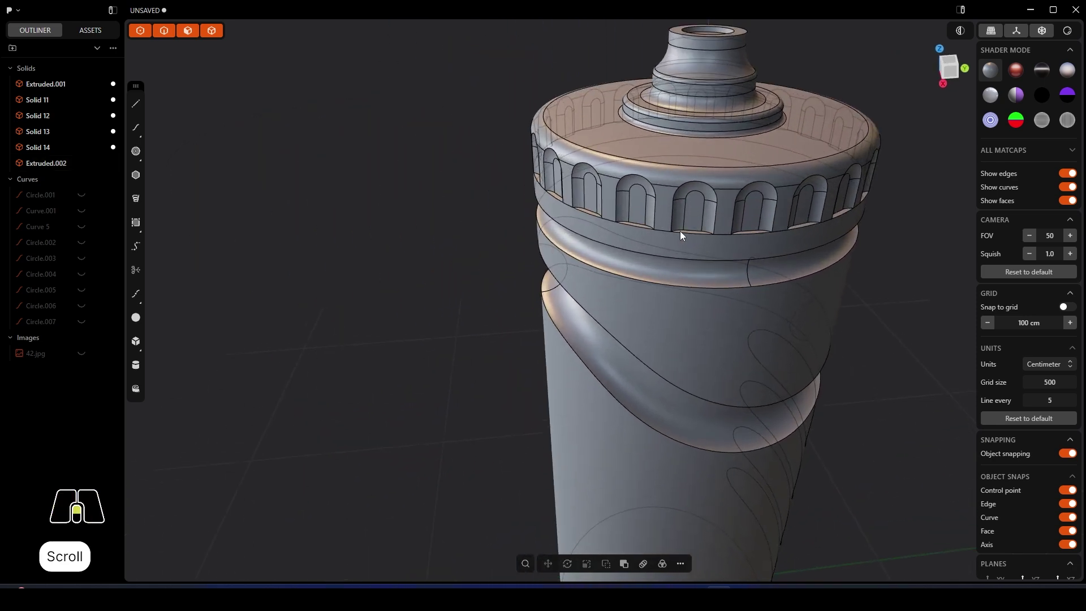
left_click(692, 234)
key("f")
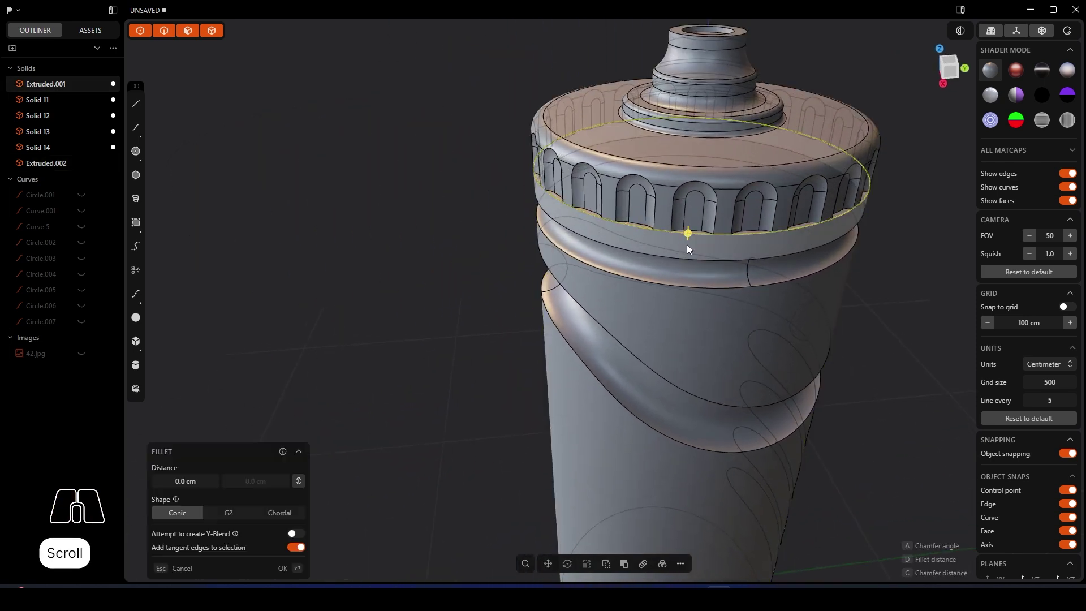
left_click(675, 285, "shift")
middle_click_drag(621, 311, 678, 282)
left_click(613, 341, "shift")
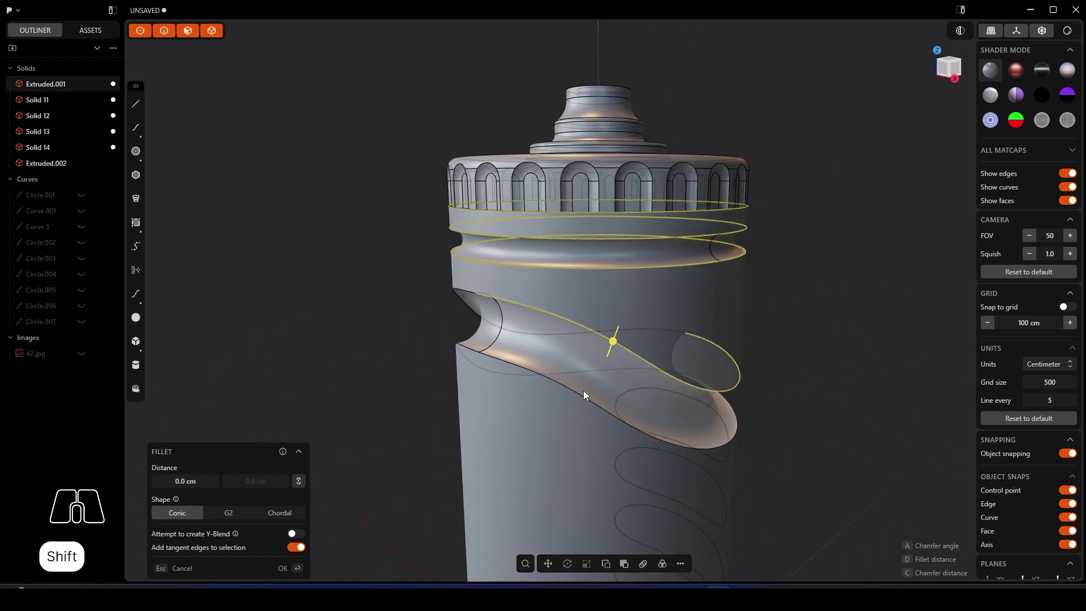
left_click_drag(587, 397, 589, 400)
key("ctrl+z")
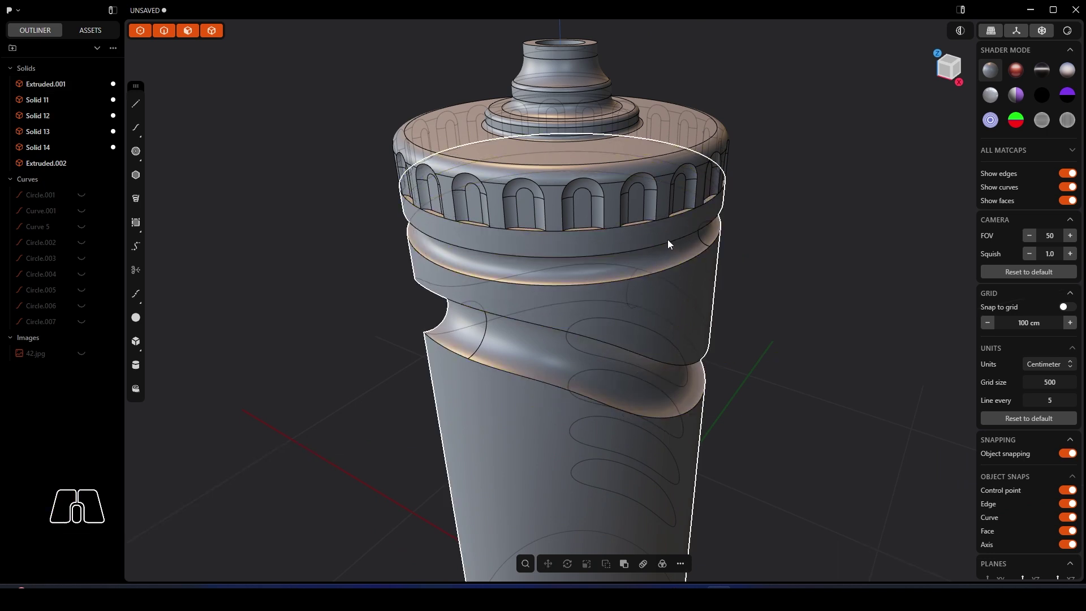
Step: Fillet the body's top edge slightly where it meets the cap
left_click(638, 225)
key("f")
left_click_drag(636, 226, 640, 226)
left_click(777, 234)
Step: Fillet the ring groove edges together with both edges of the spiral groove on the bottle body
left_click(683, 242)
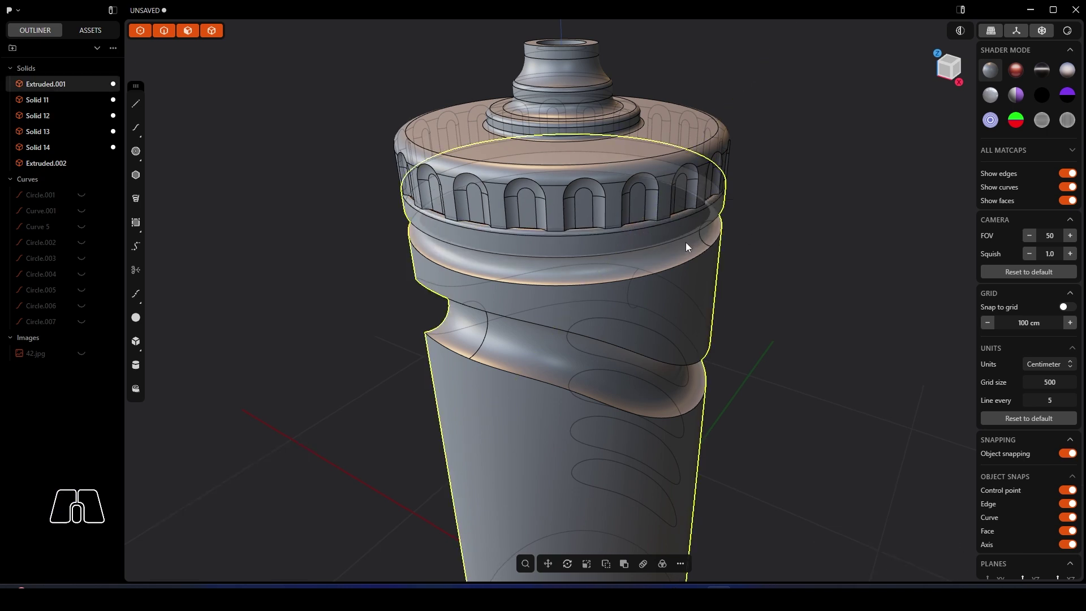
key("f")
left_click(674, 266, "shift")
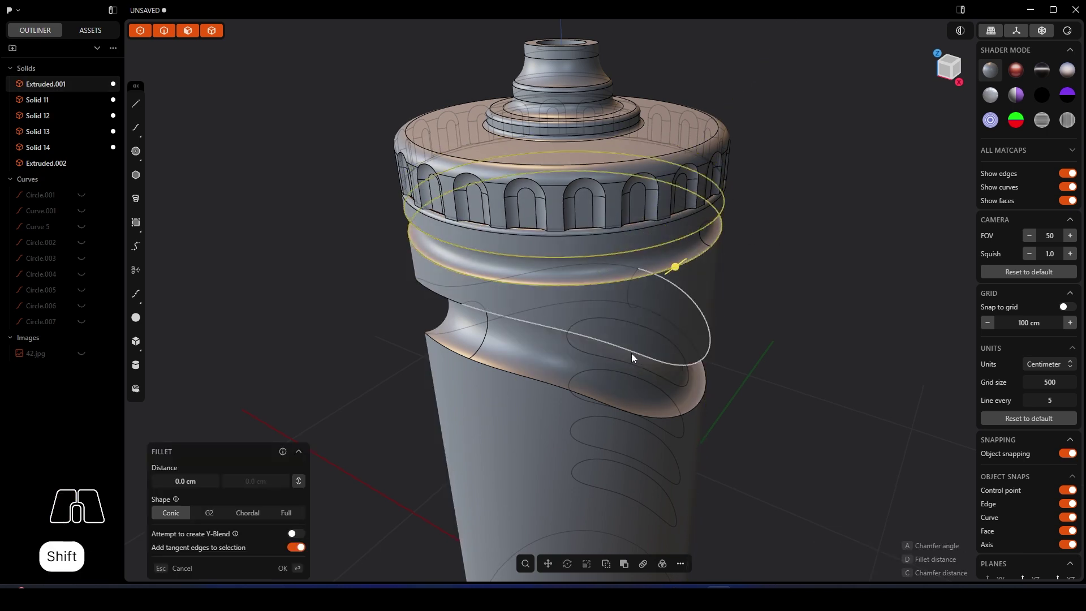
left_click(631, 355, "shift")
left_click(560, 388, "shift")
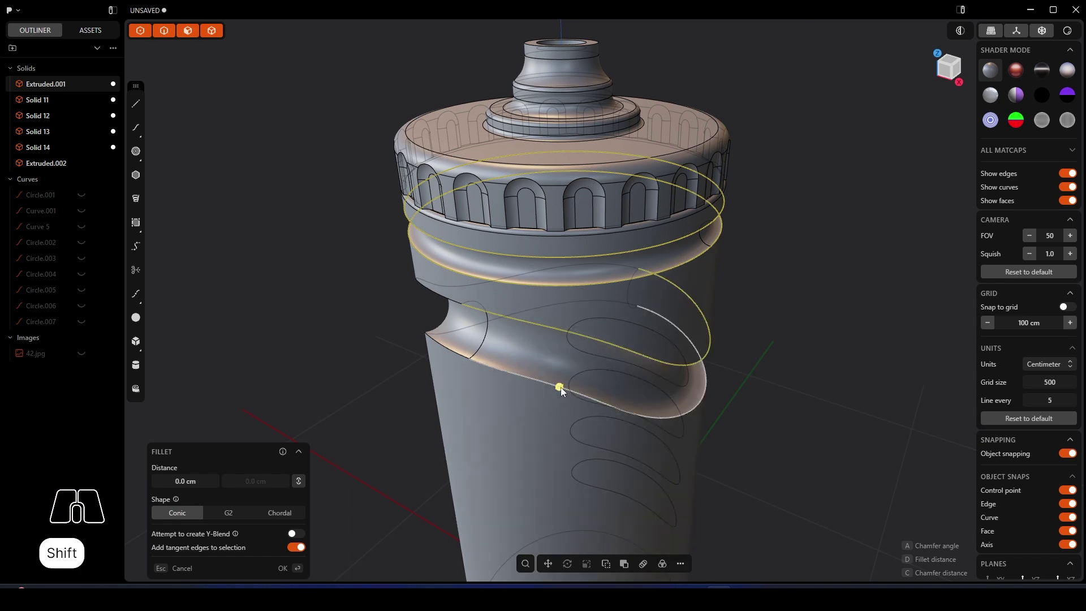
left_click_drag(561, 387, 562, 387)
key("Return")
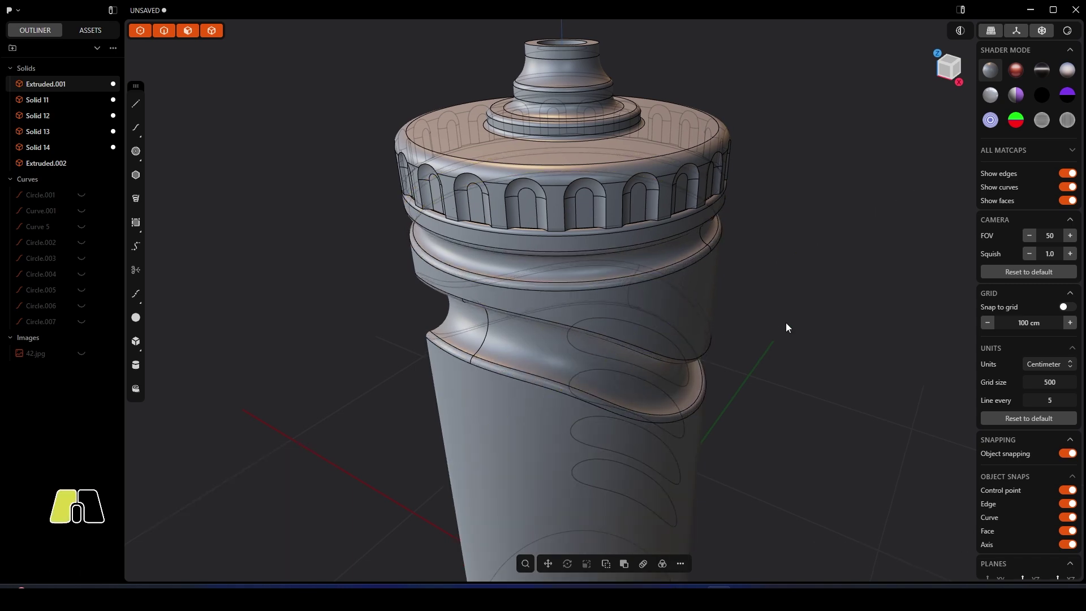
Step: Delete the four leftover cutter solids filling the finger grip recesses on the body
middle_click_drag(785, 323, 661, 334)
left_click(688, 345, "shift")
scroll(688, 344, "down", 5, "shift")
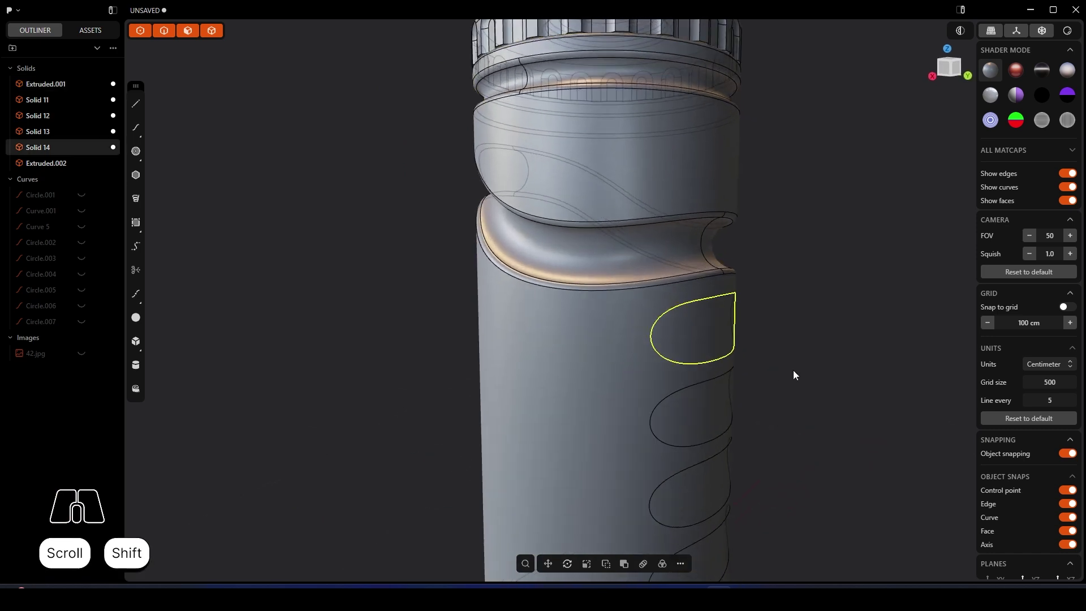
key("Delete")
left_click(635, 345)
key("Delete")
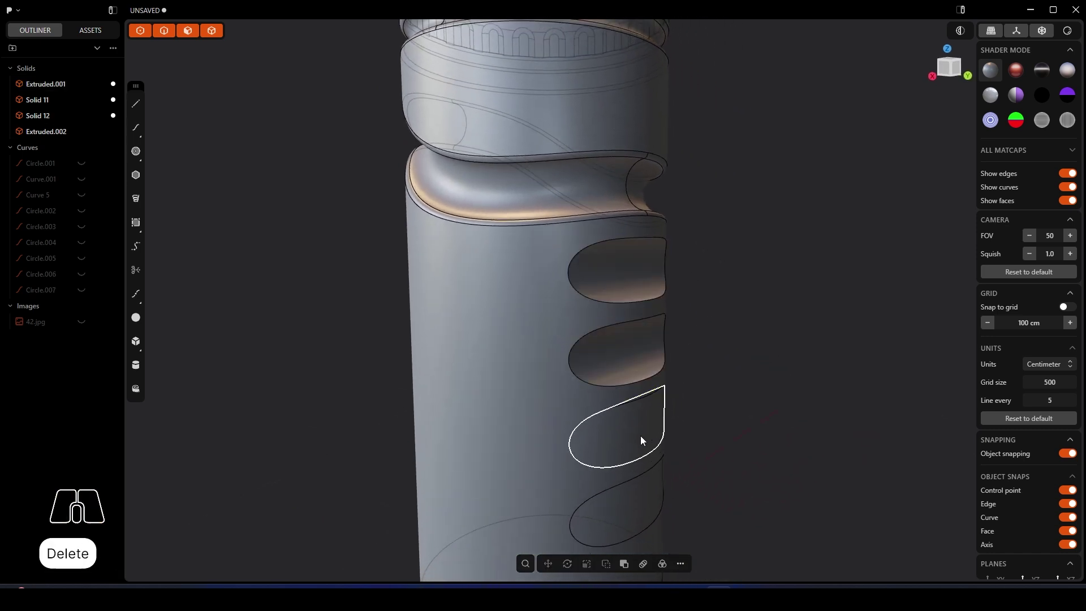
left_click(643, 440)
key("Delete")
left_click(646, 491)
key("Delete")
Step: Fillet the rim edges of all four finger grip recesses by about 2.2 cm
left_click(571, 287)
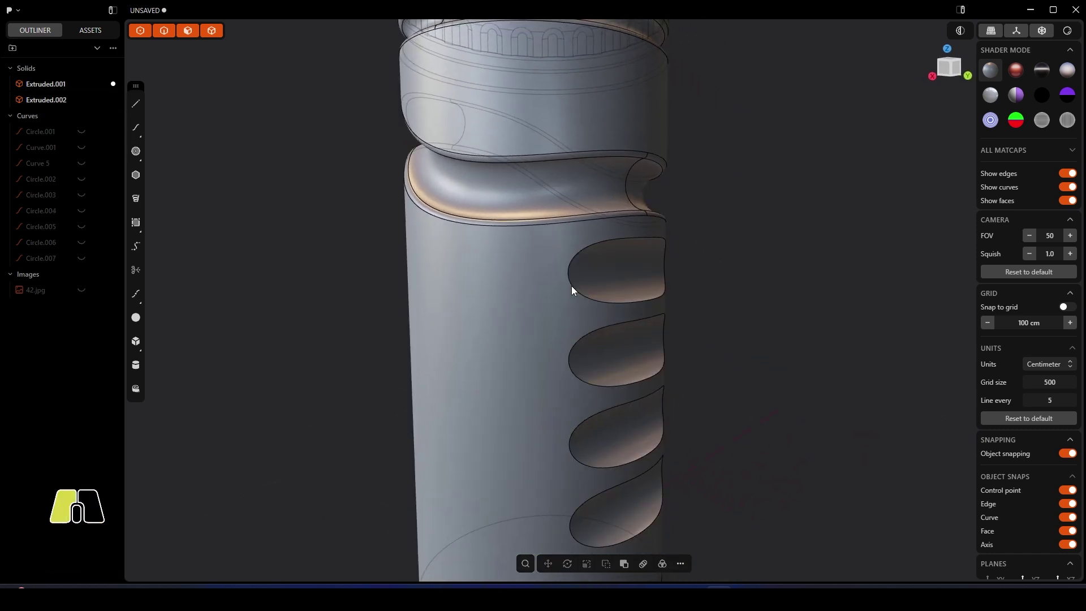
left_click(572, 287)
left_click(575, 343, "shift")
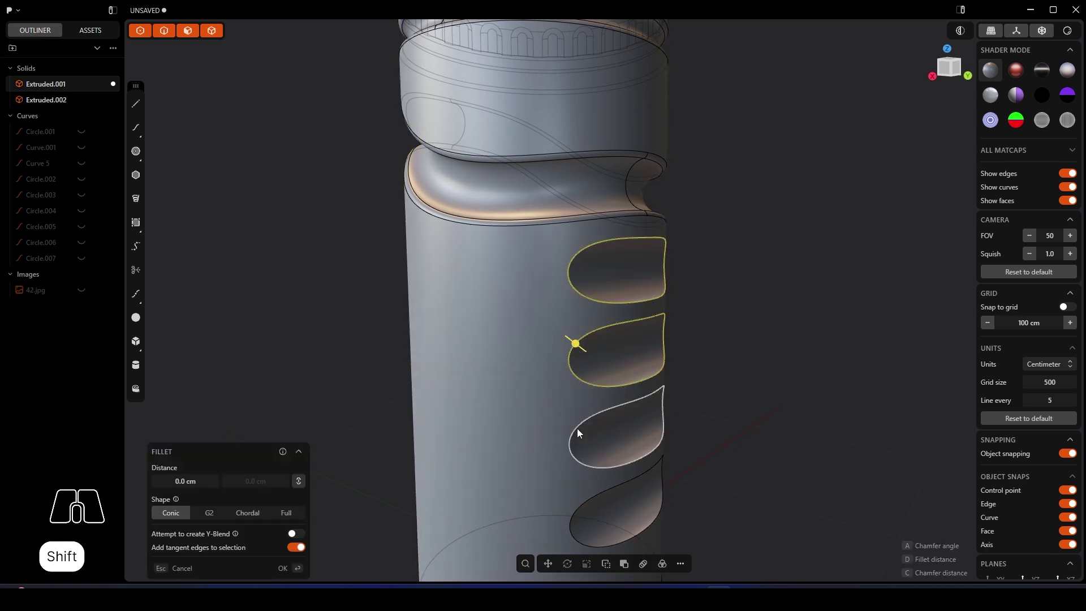
left_click(577, 427, "shift")
left_click(589, 500, "shift")
middle_click_drag(711, 483, 618, 383, "shift")
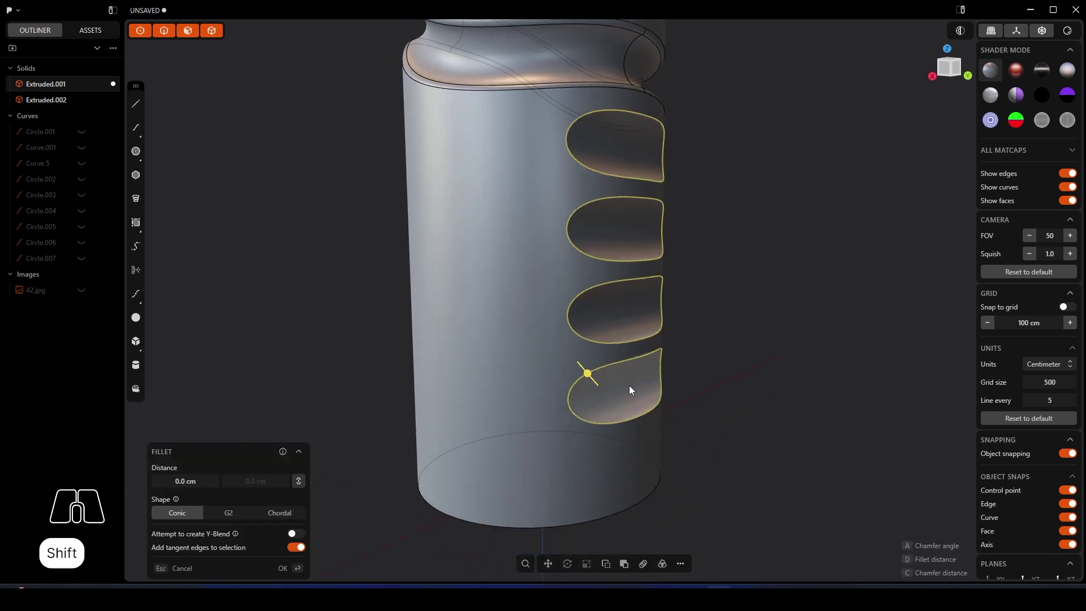
left_click_drag(589, 374, 595, 380)
right_click(753, 376)
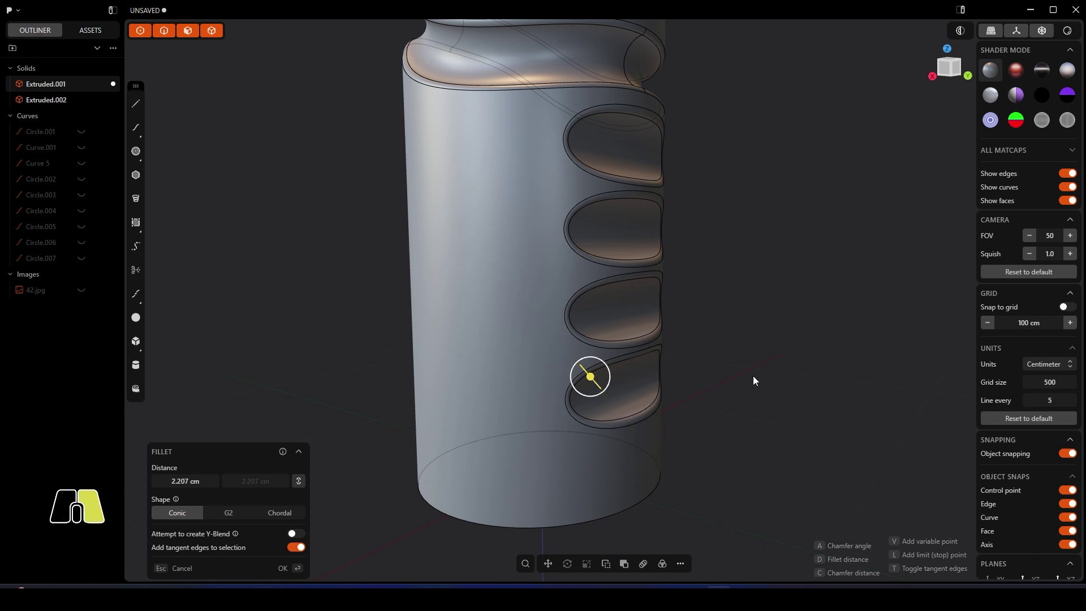
Step: Fillet the bottom edge of the bottle body
left_click(640, 505)
key("b")
middle_click_drag(654, 505, 711, 339)
left_click_drag(692, 401, 701, 408)
right_click(752, 331)
Step: Turn off the see-through display of hidden edges on the bottle
scroll(705, 245, "down", 4)
middle_click_drag(705, 246, 684, 303)
left_click(1039, 35)
scroll(770, 103, "down", 1)
right_click_drag(770, 103, 694, 318)
middle_click_drag(694, 318, 660, 365)
middle_click_drag(794, 130, 623, 144)
Step: Fillet the outer top edge of the cap's spout slightly
scroll(568, 102, "up", 5)
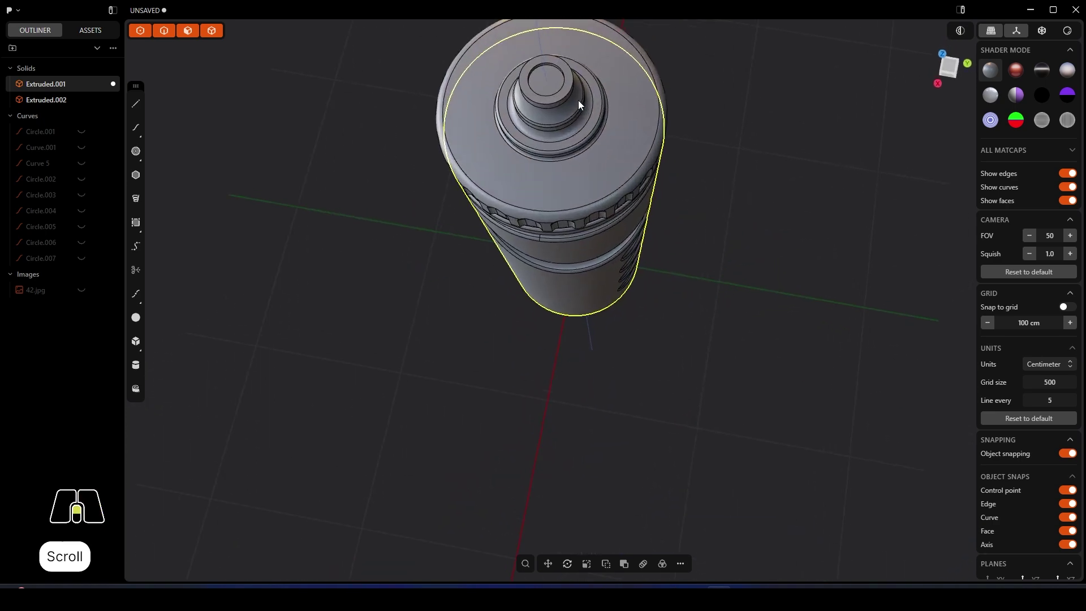
scroll(595, 166, "up", 2)
left_click(593, 225)
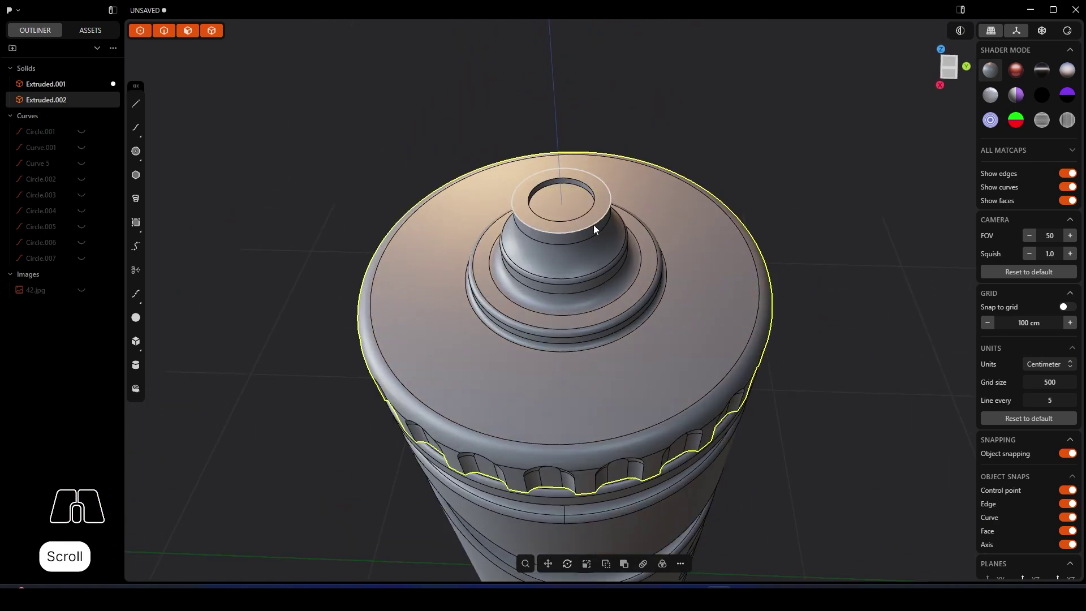
key("b")
left_click_drag(591, 226, 596, 227)
key("Return")
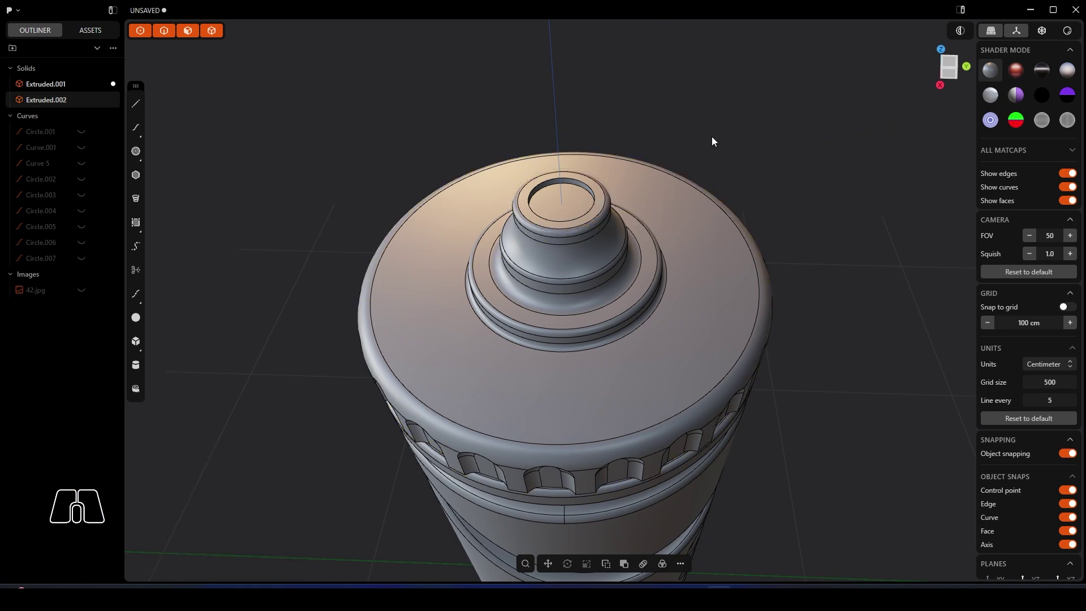
Step: Fillet the inner rim edge of the spout opening slightly
scroll(556, 185, "up", 3)
left_click(555, 185)
key("f")
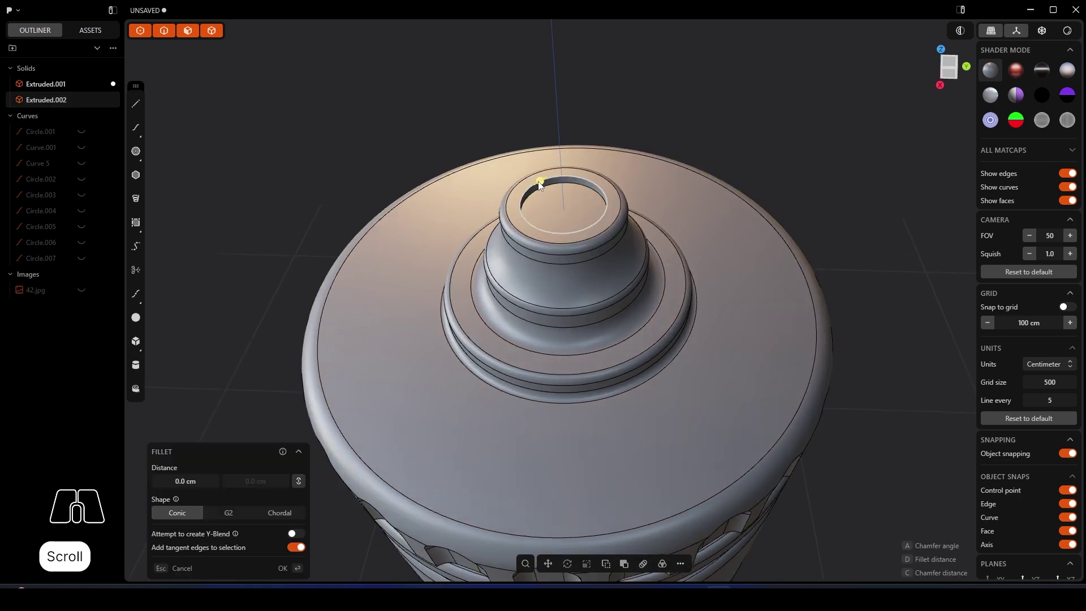
scroll(541, 181, "up", 2)
left_click_drag(541, 180, 545, 183)
left_click(555, 223)
Step: Offset the outline of the spout recess floor inward and raise the inner circular face into a small disc
left_click(555, 222)
key("o")
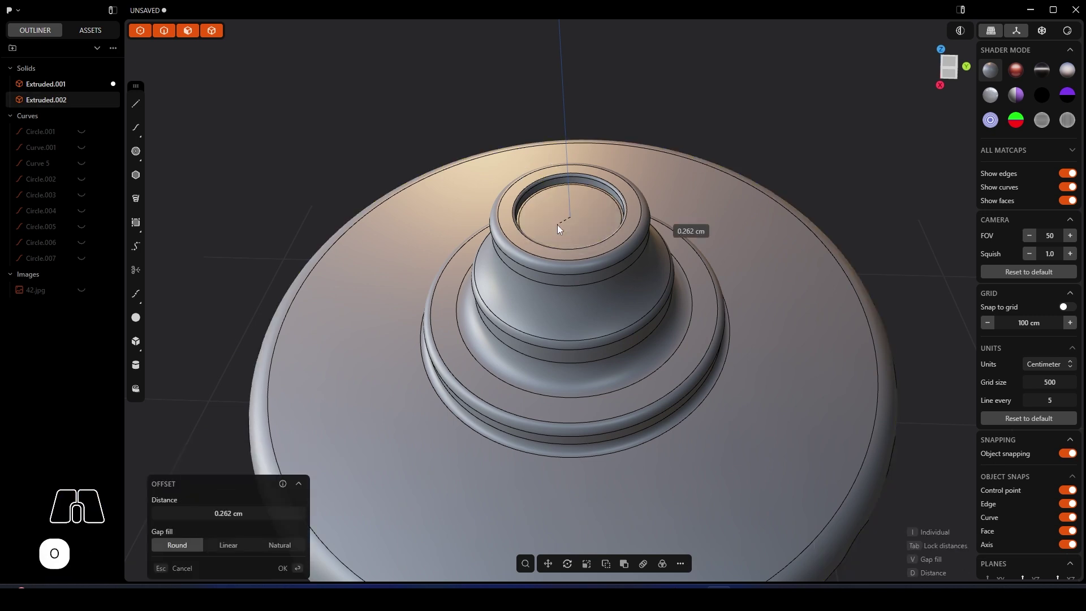
left_click(549, 225)
key("p")
left_click_drag(554, 204, 553, 190)
Step: Fillet the top edge of the raised disc inside the spout by about 1.6 cm
key("f")
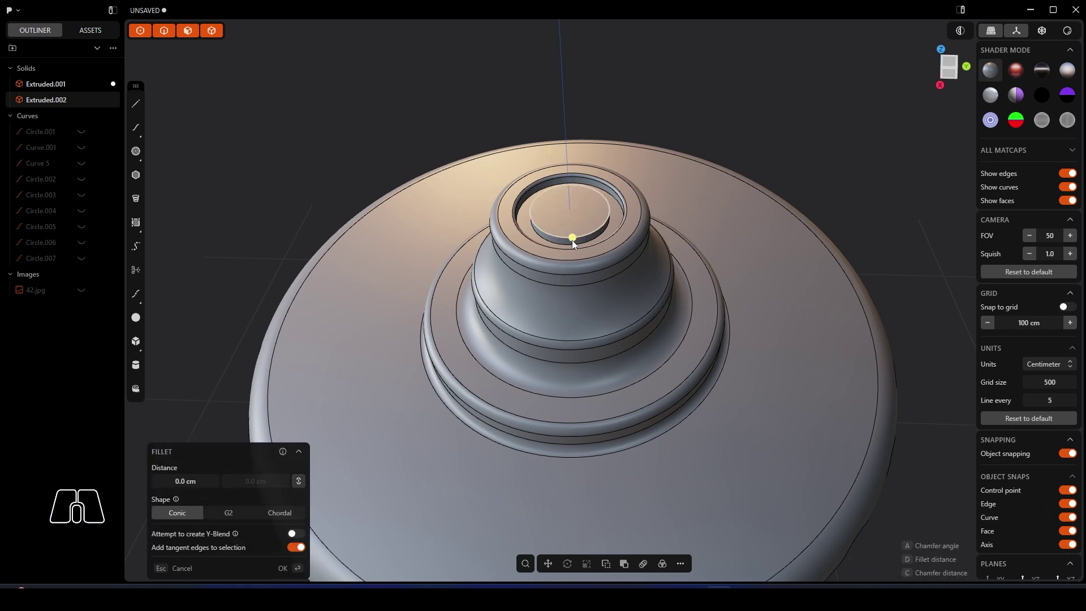
left_click_drag(573, 239, 573, 242)
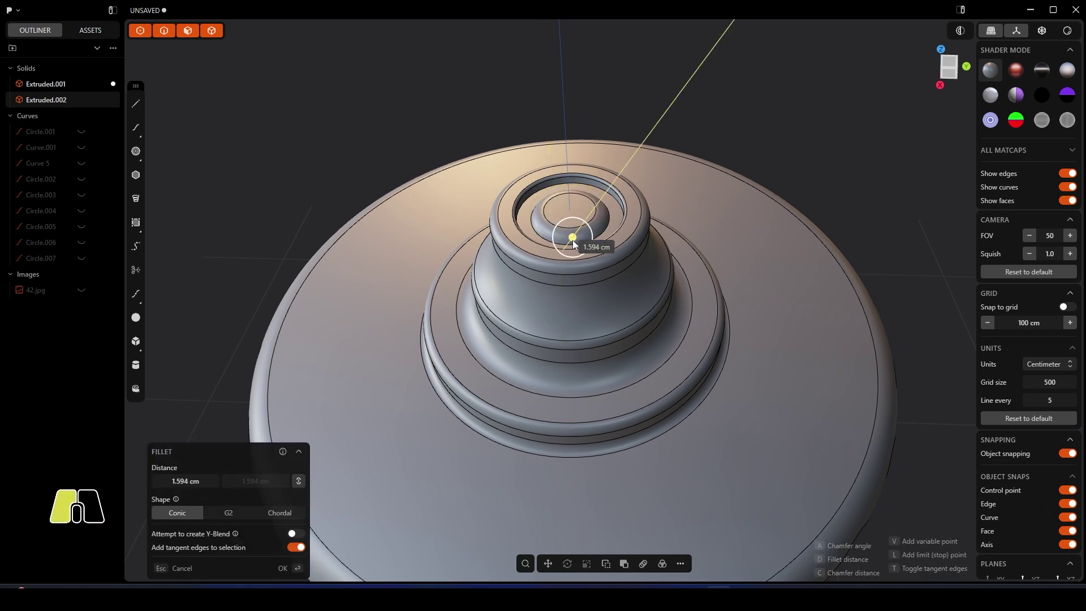
left_click(538, 94)
Step: Apply the glossy red matcap shader to display the whole bottle
scroll(545, 208, "down", 6)
scroll(584, 306, "down", 4)
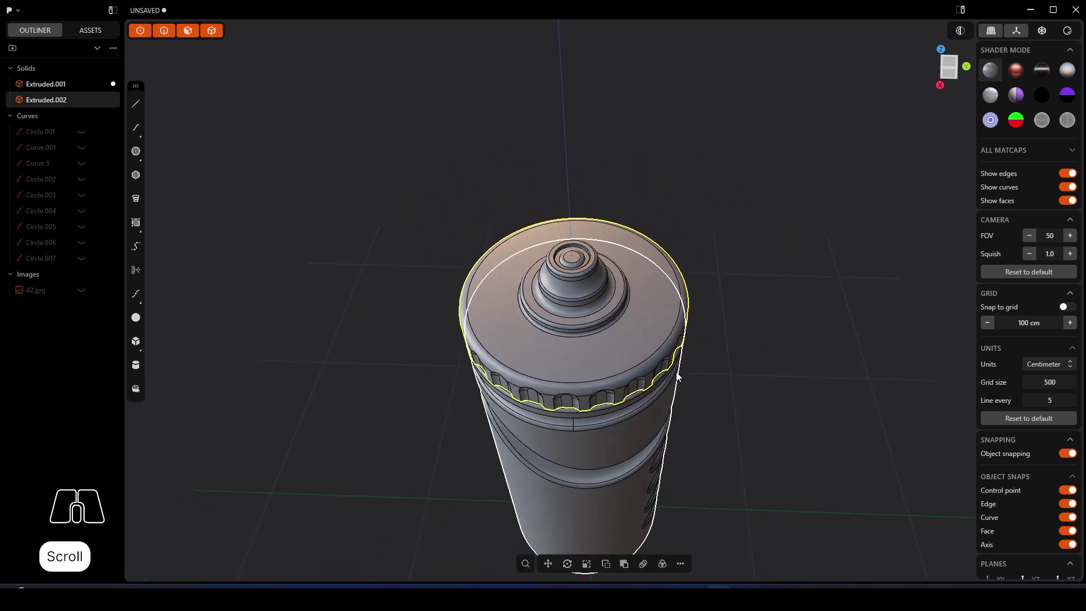
right_click_drag(677, 370, 681, 264)
left_click(605, 332)
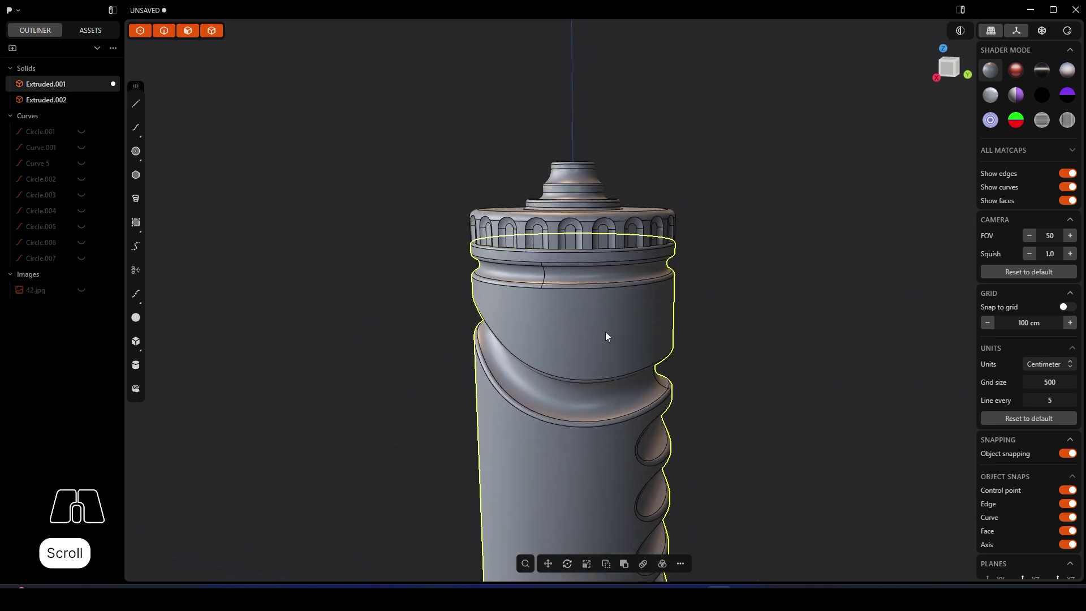
scroll(605, 331, "down", 2)
right_click_drag(674, 334, 686, 242)
left_click(1017, 72)
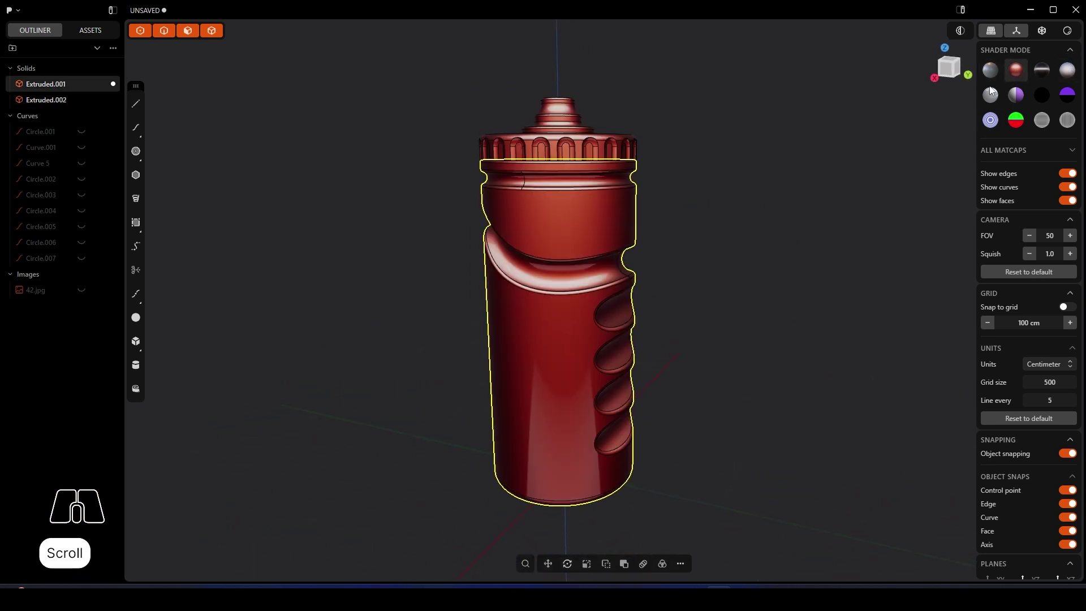
Step: Hide the model's edges and the grid with its axes, leaving a clean perspective view of the bottle
middle_click_drag(735, 193, 726, 252)
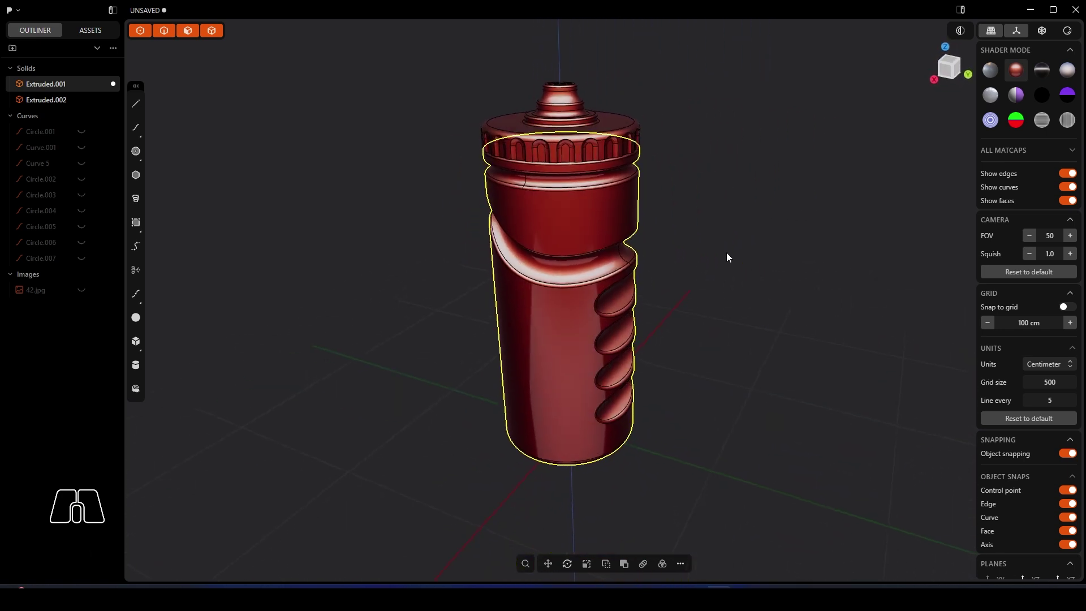
left_click(1067, 175)
scroll(726, 249, "up", 5)
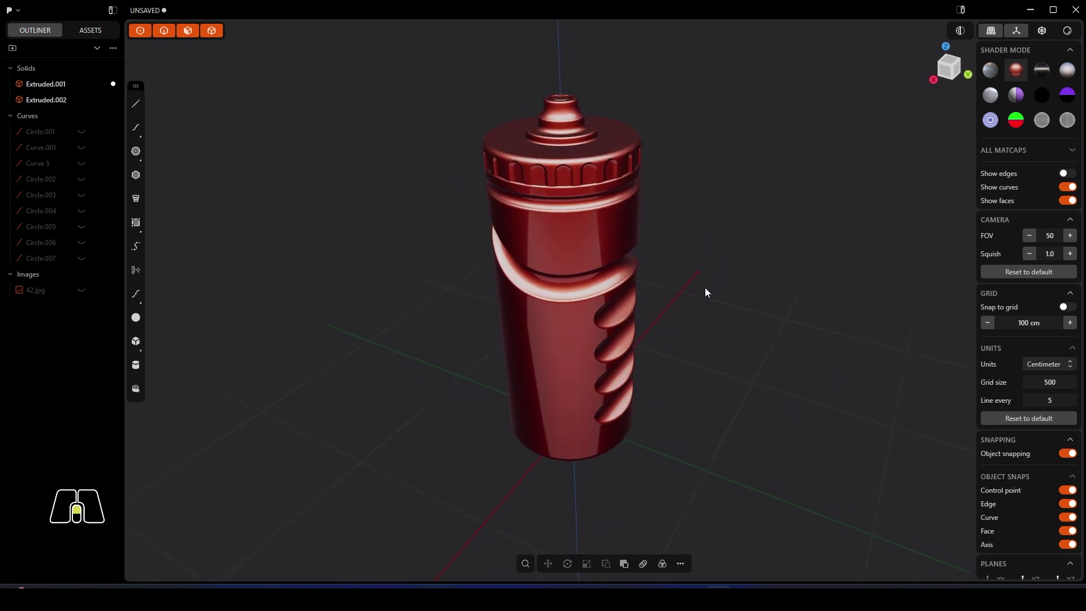
left_click(1016, 31)
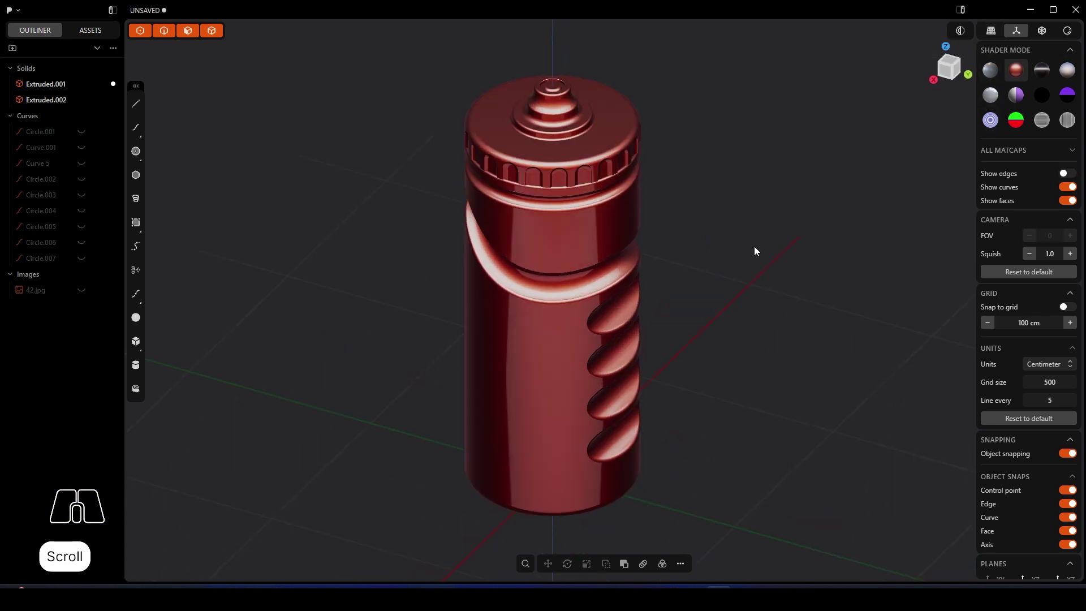
left_click(991, 32)
middle_click_drag(767, 262, 752, 332)
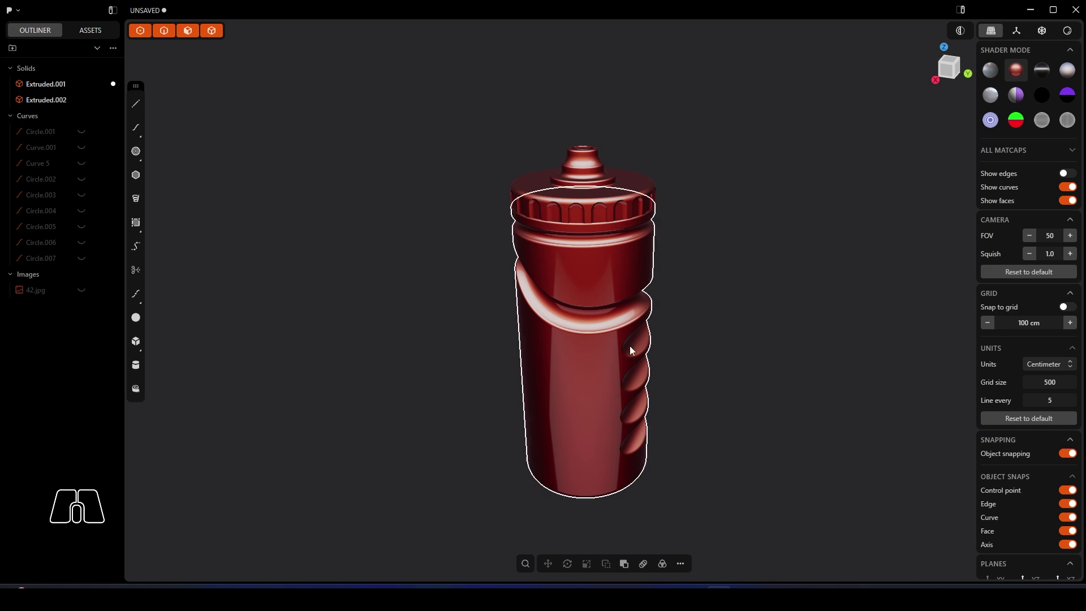